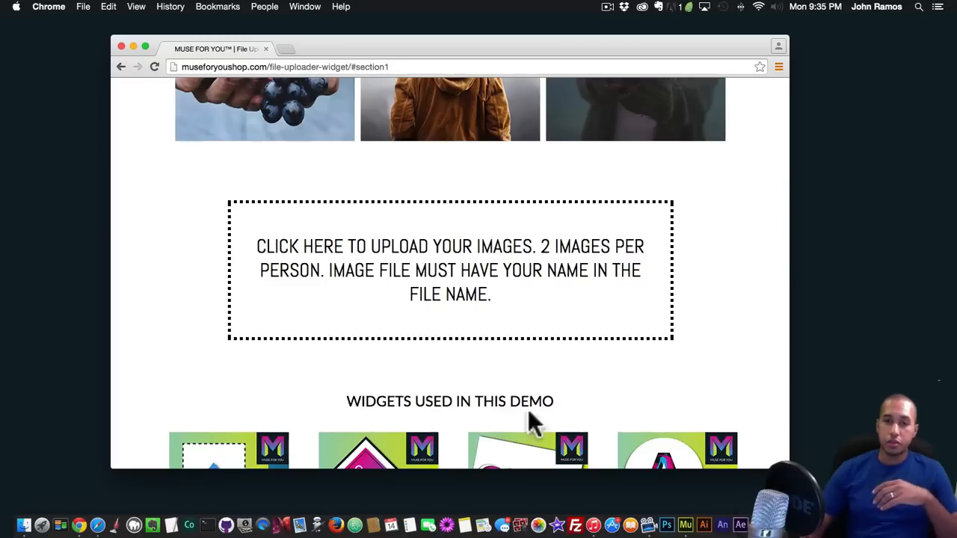
Switch to Adobe Muse and show the Library of installed widgets beside the Home page
click(682, 498)
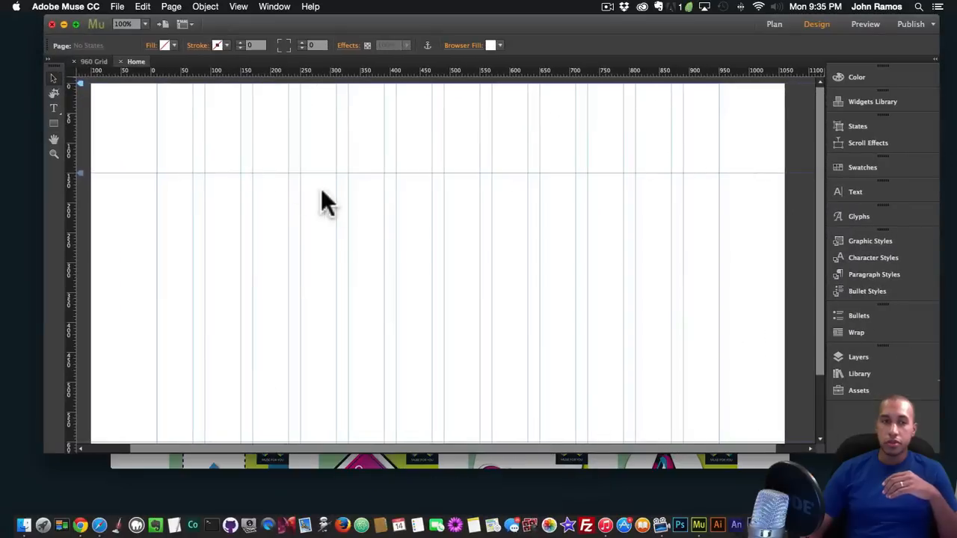
drag(523, 26, 513, 24)
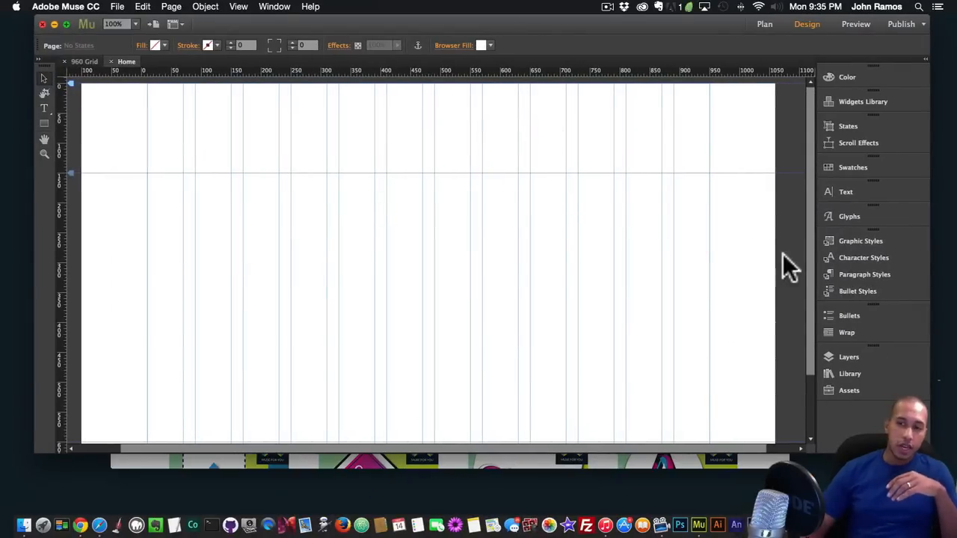
click(846, 374)
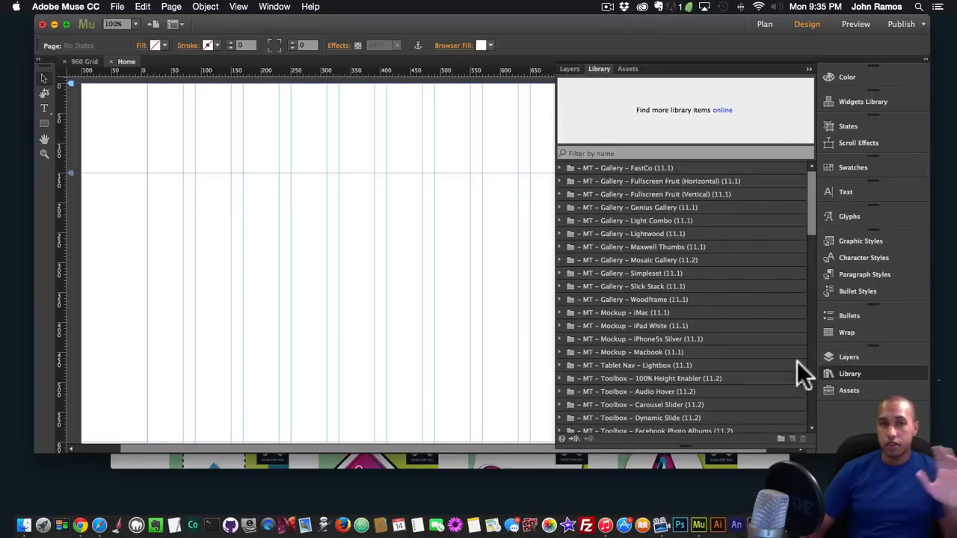
scroll(749, 311, down, 15)
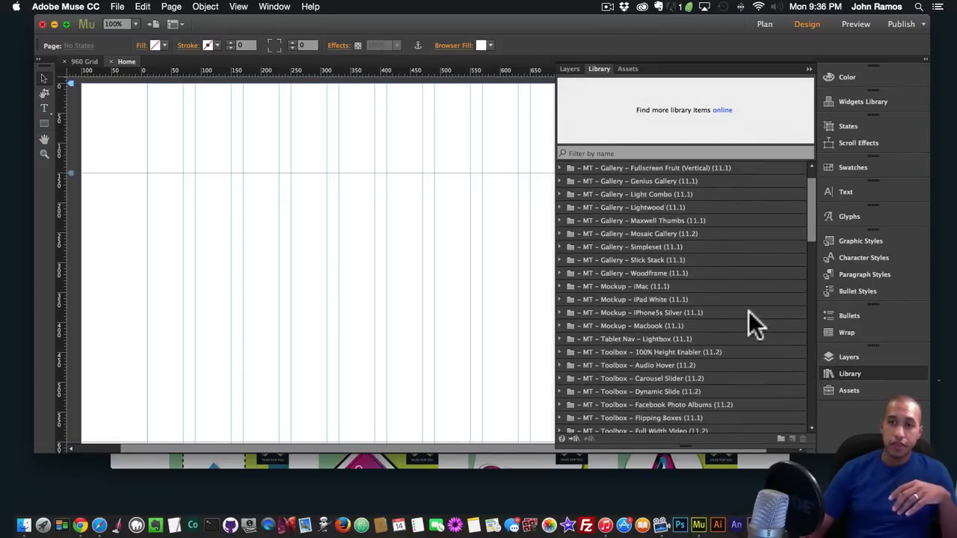
scroll(748, 311, down, 5)
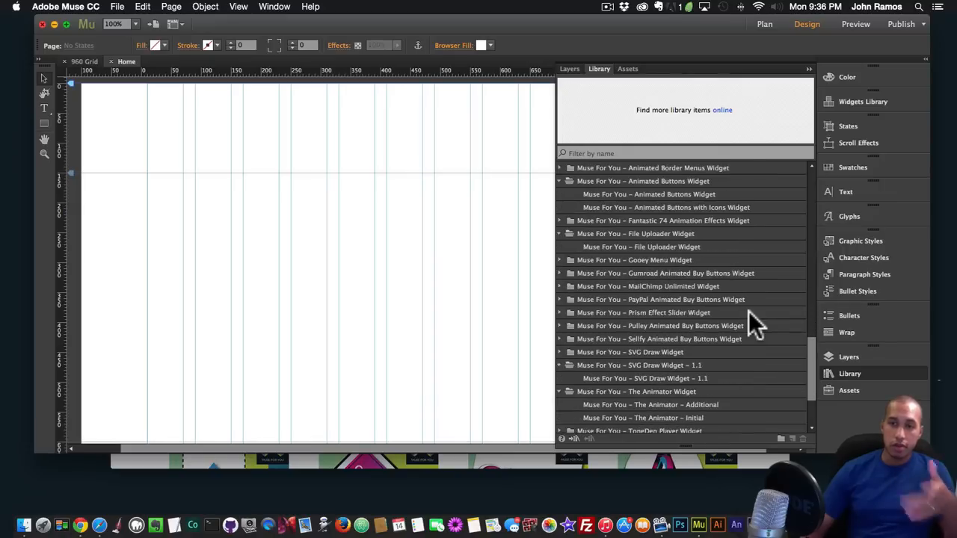
click(848, 375)
click(274, 6)
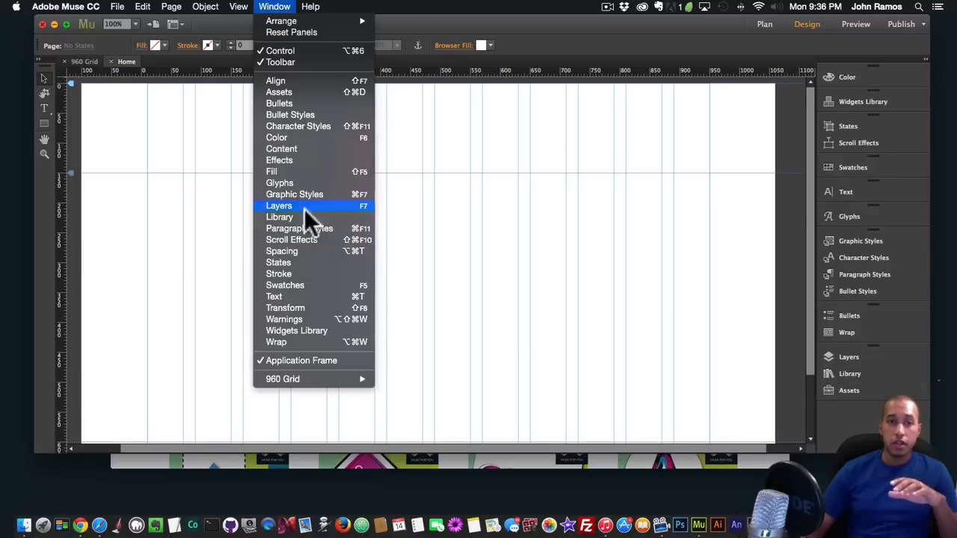
click(293, 216)
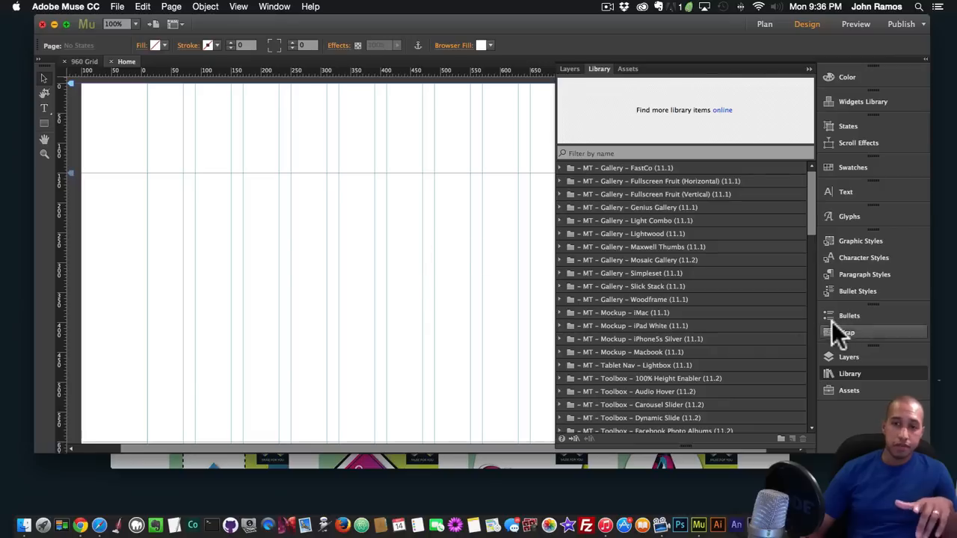
Place the Muse For You – File Uploader Widget from the Library on the Home page at about X 40, Y 195
scroll(724, 272, down, 15)
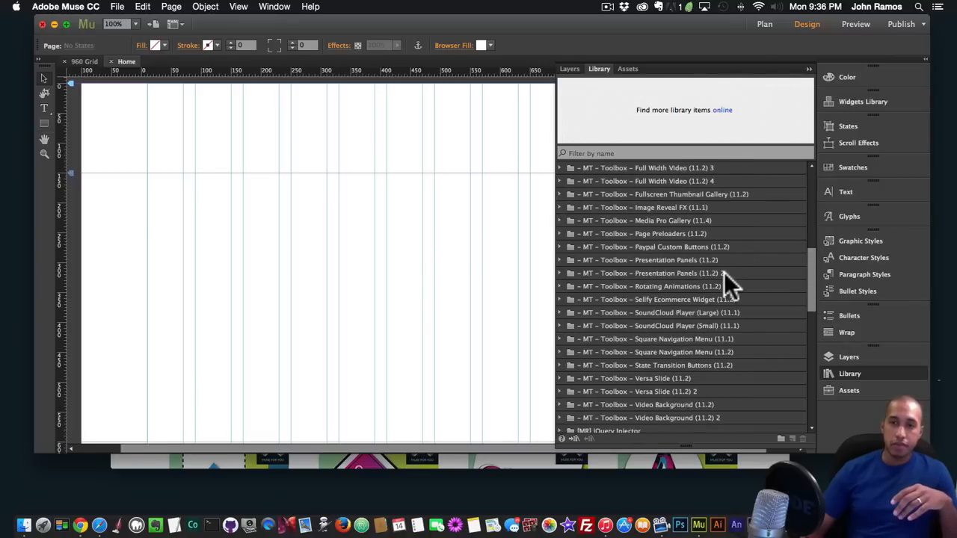
scroll(724, 272, down, 5)
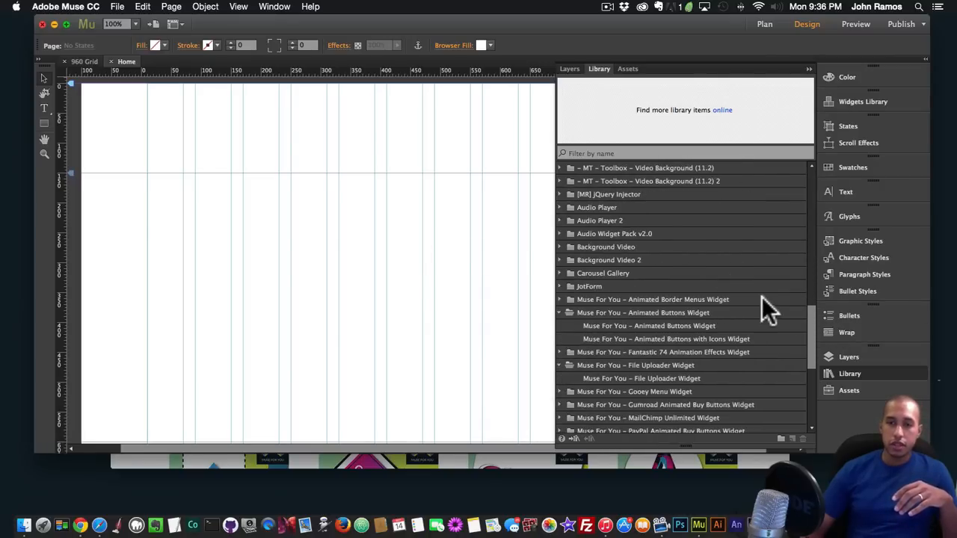
click(582, 298)
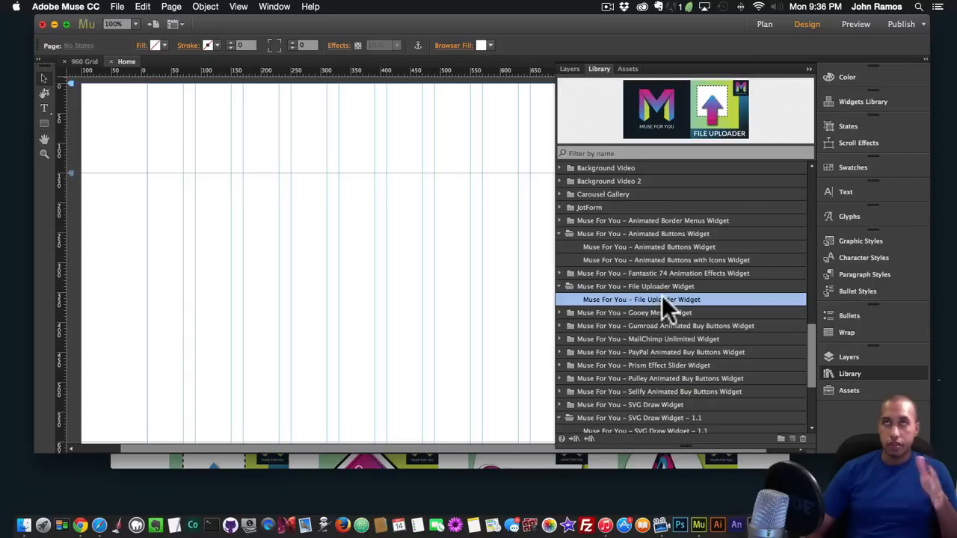
drag(676, 297, 166, 197)
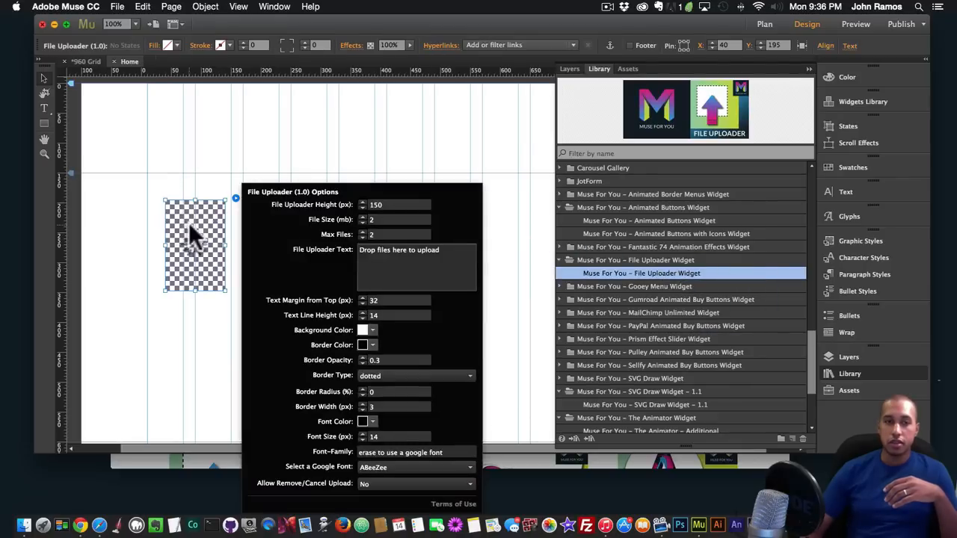
click(183, 172)
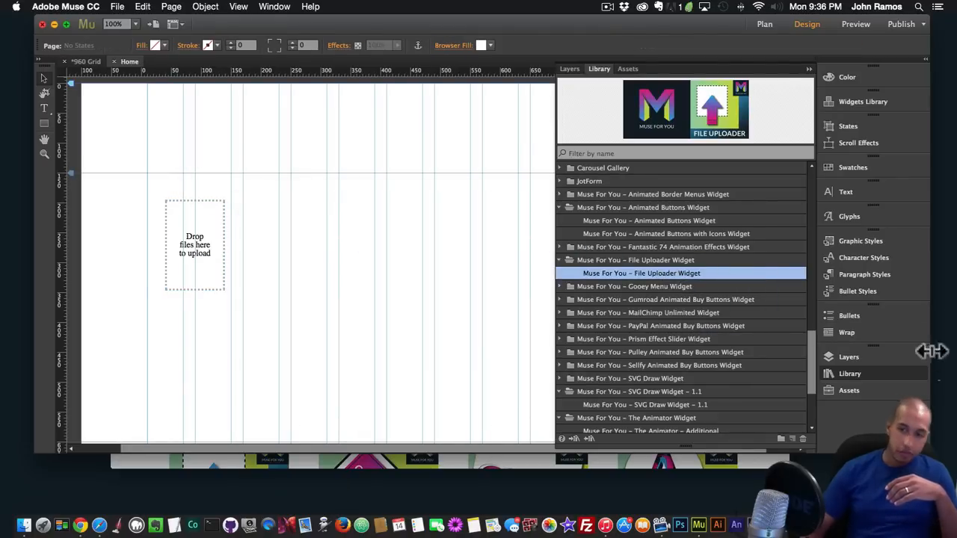
click(862, 368)
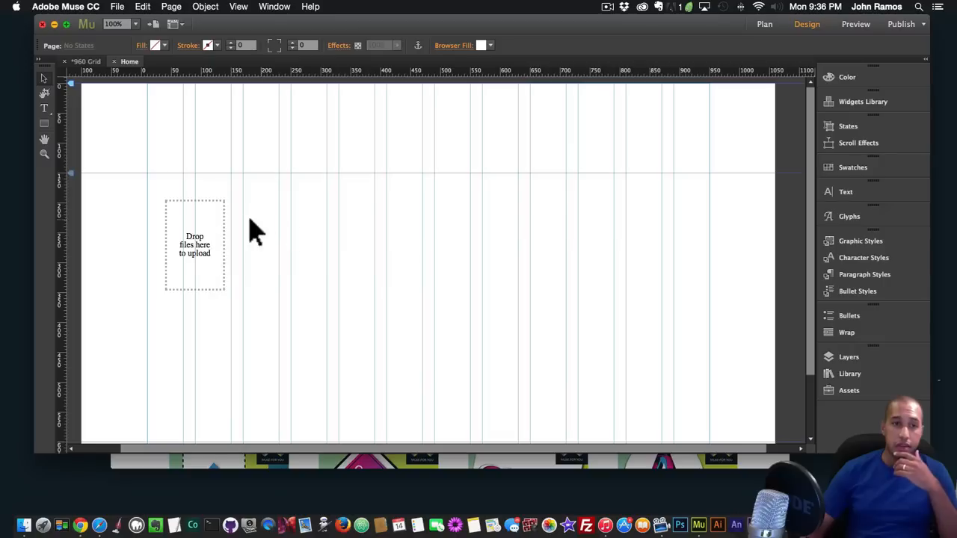
Widen the file uploader to about 720 px and center it on the page at X 120, Y 175
click(213, 240)
drag(226, 246, 661, 240)
mouse_move(485, 232)
mouse_down()
mouse_move(449, 234)
mouse_move(467, 232)
mouse_up()
click(654, 187)
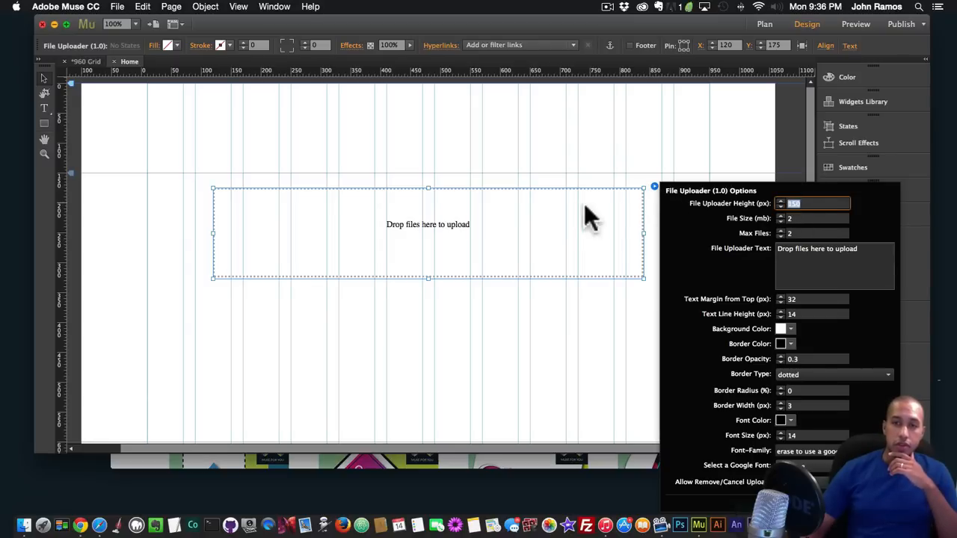
click(402, 283)
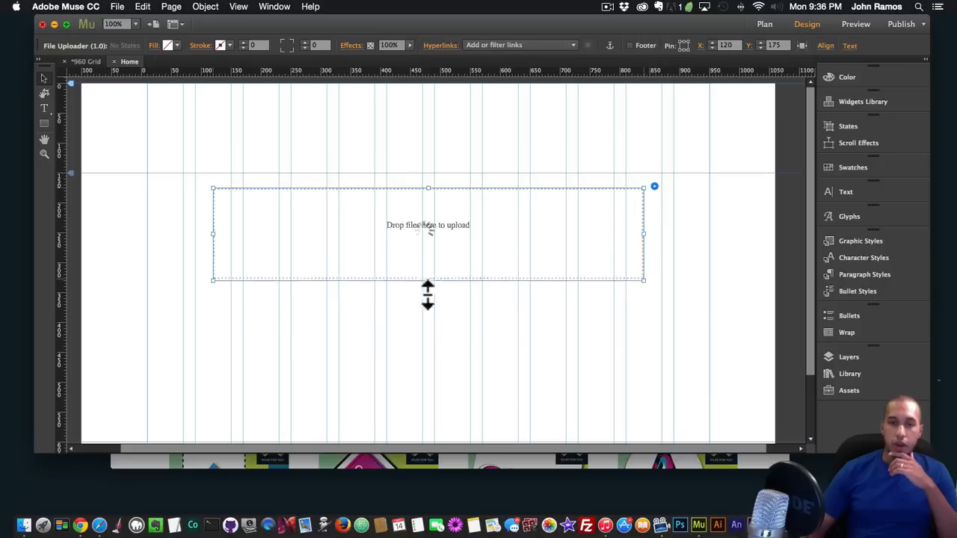
Stretch the widget's frame downward to about 300 px tall and set the File Uploader Height to 300 px
drag(427, 283, 428, 365)
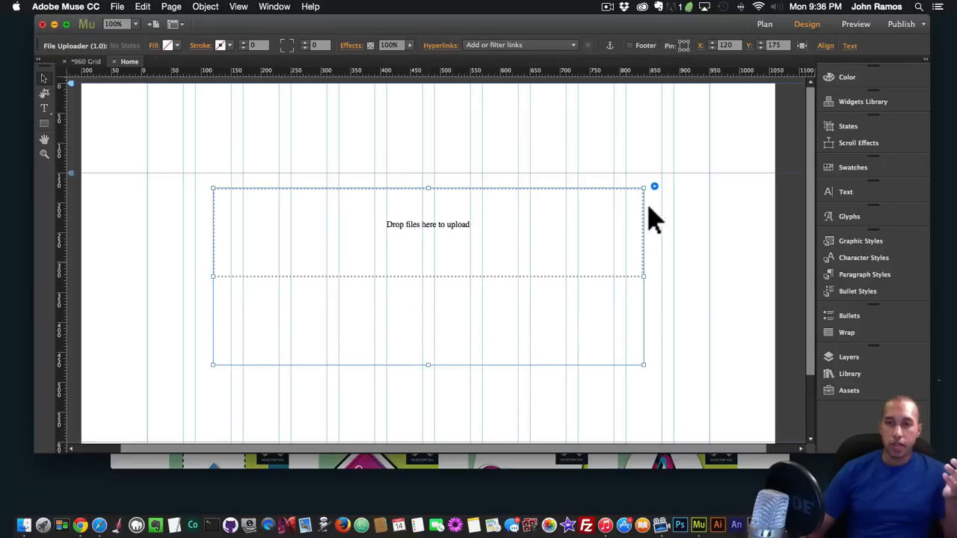
click(654, 187)
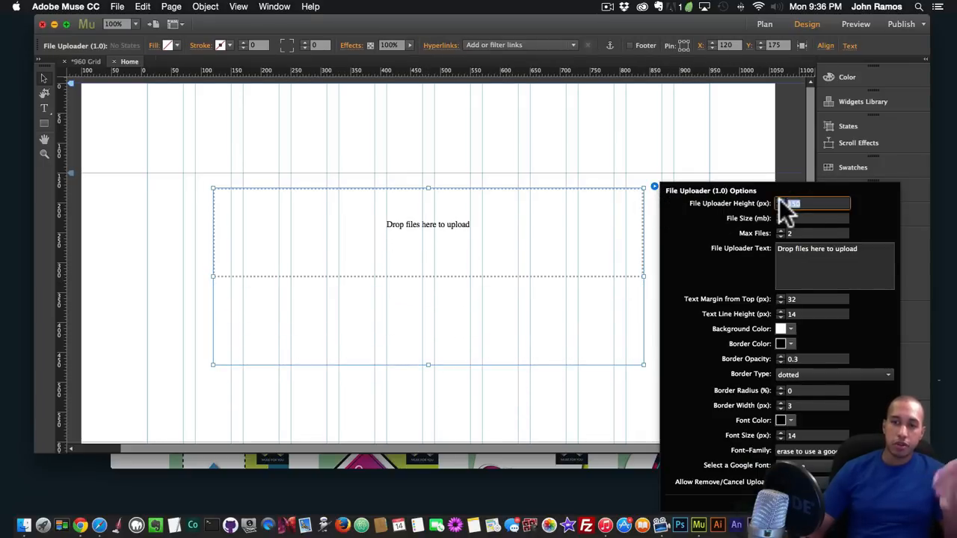
drag(815, 204, 784, 201)
text(300)
key(Return)
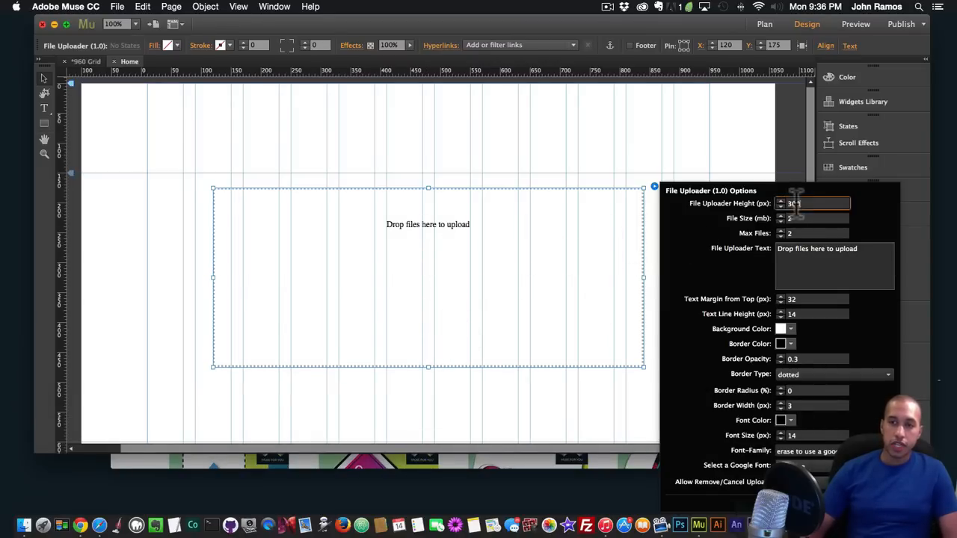
Set the File Uploader Height back to 150 px
key(super+a)
text(150)
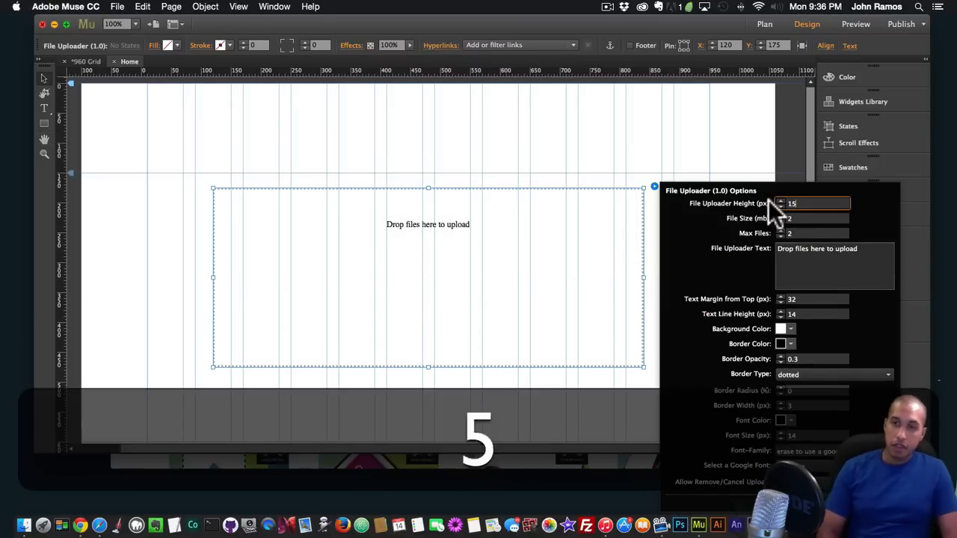
key(Return)
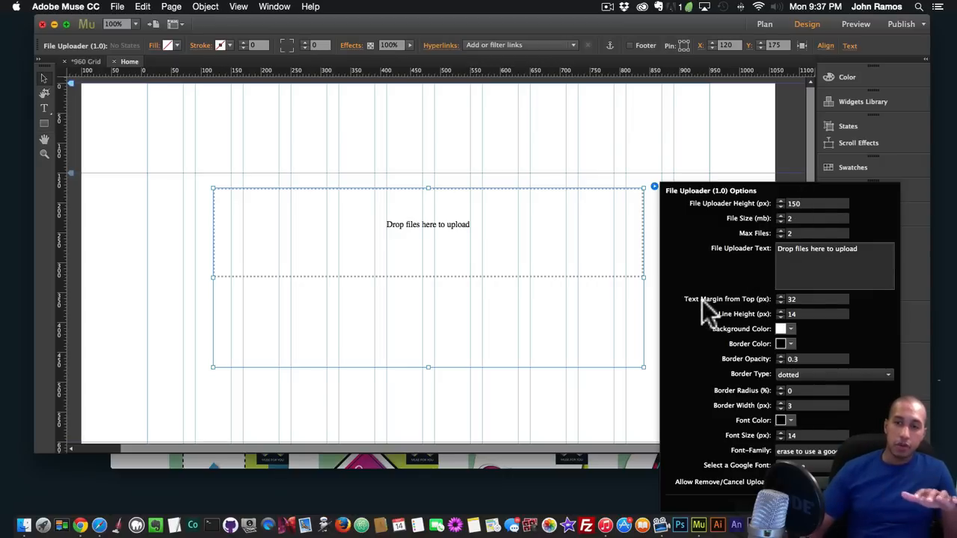
Set the uploader's text margin from top to 100 px and its border opacity to 1
click(822, 302)
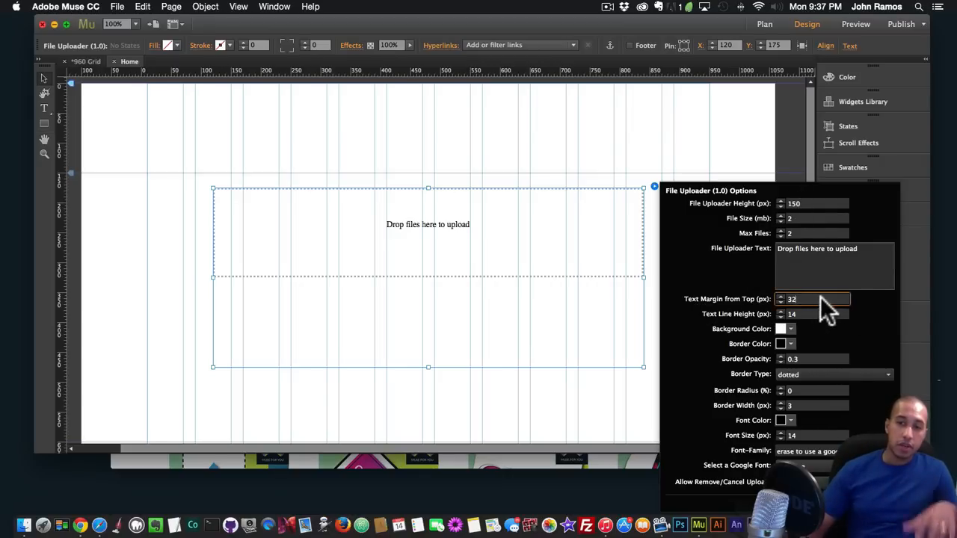
text(100)
key(Return)
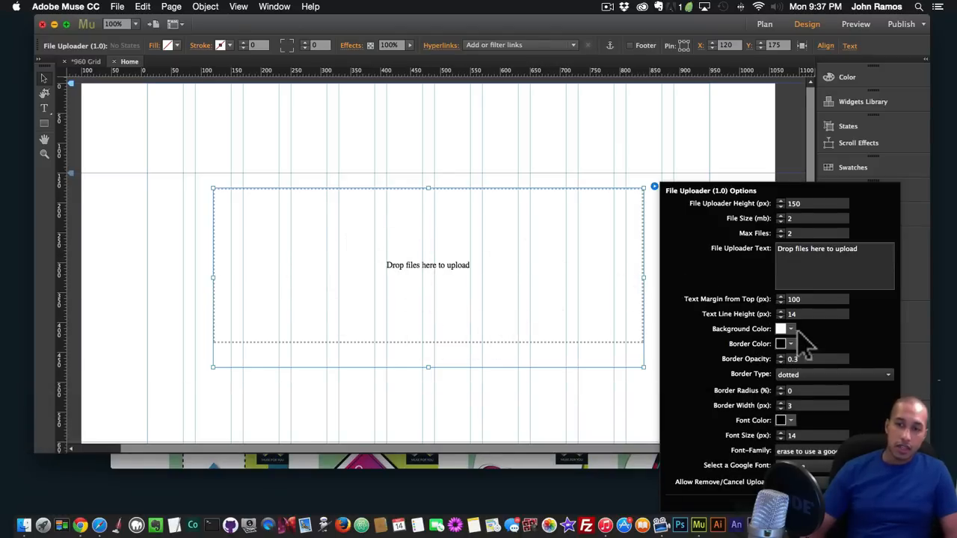
drag(811, 360, 733, 351)
text(1)
key(Return)
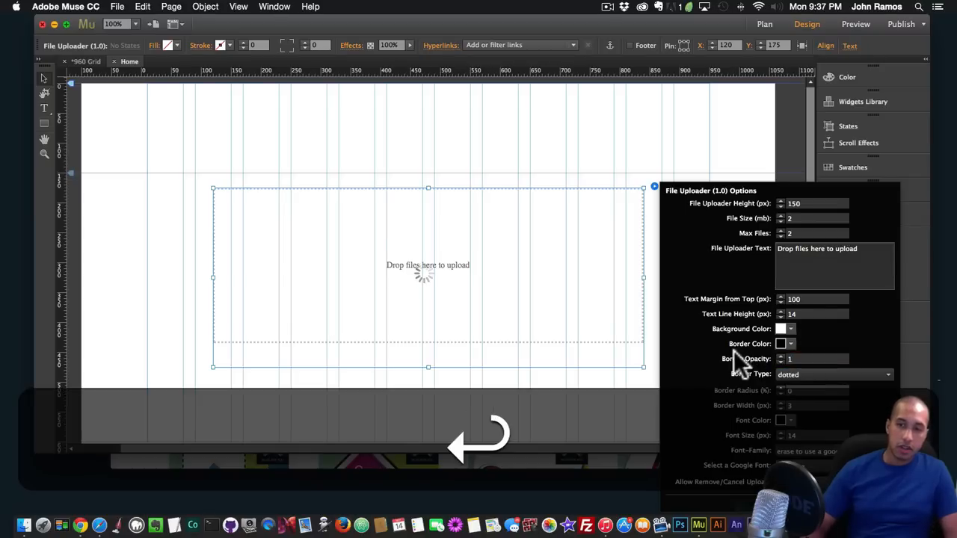
Change the uploader's background color to black and its font color to white
click(791, 329)
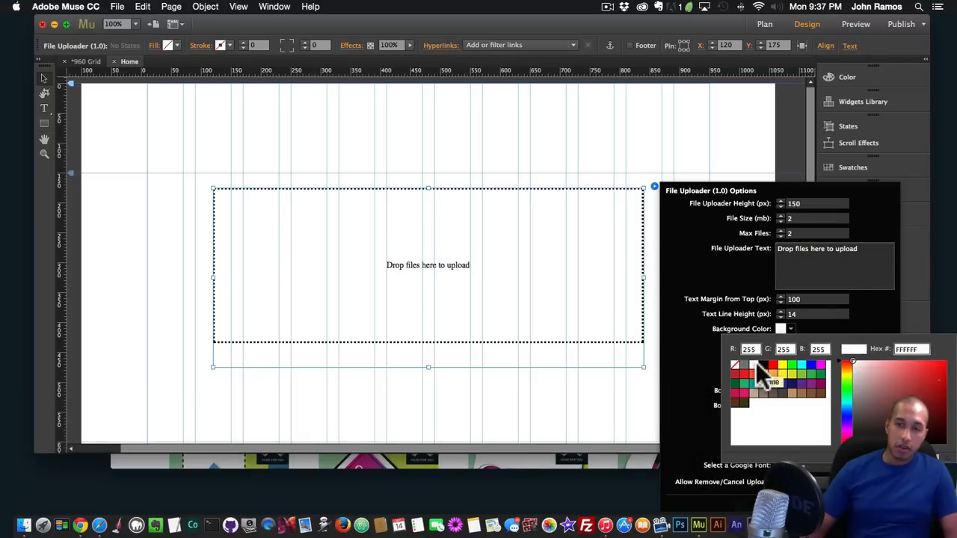
click(763, 364)
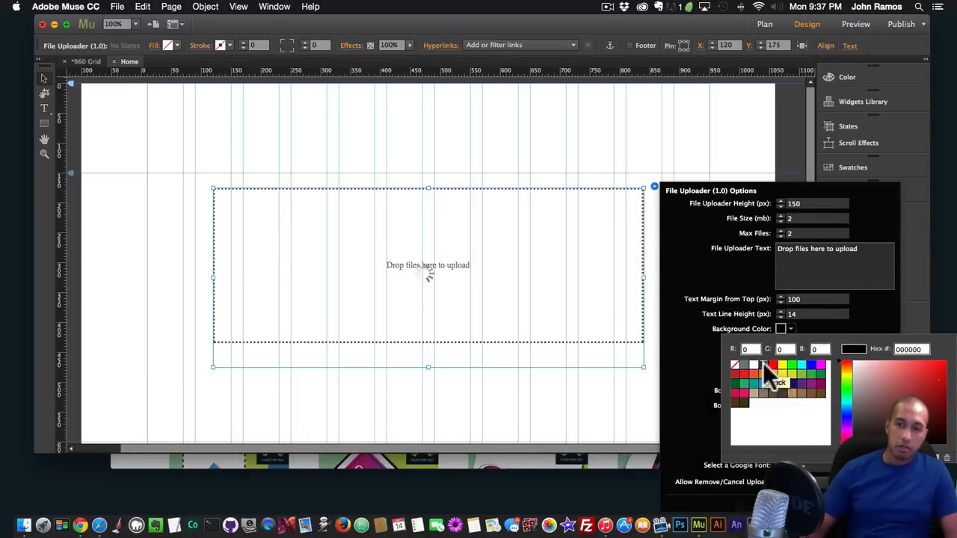
click(722, 312)
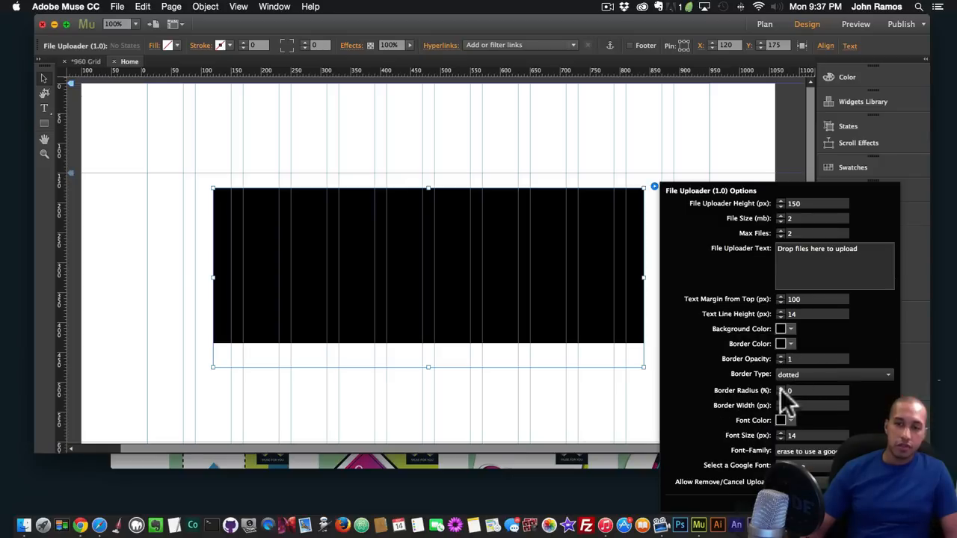
click(790, 420)
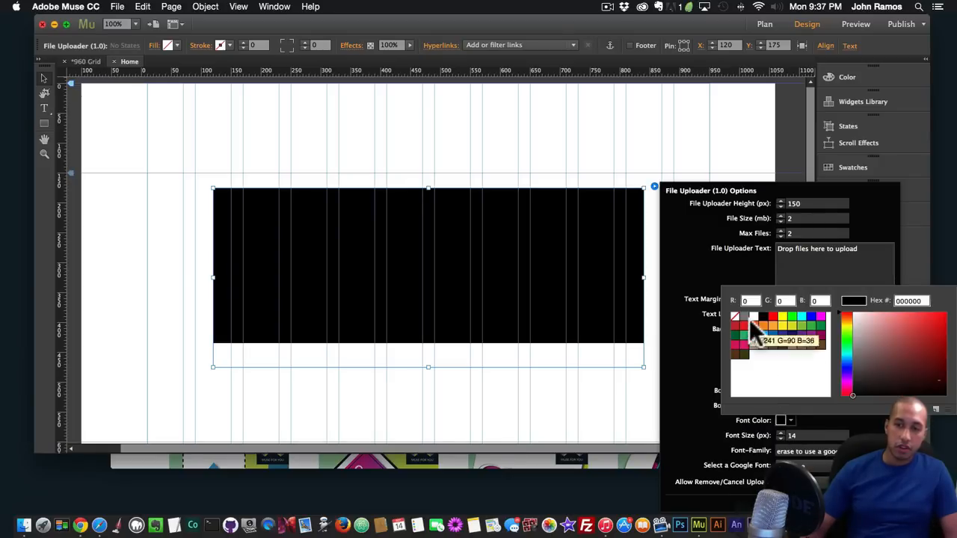
click(695, 368)
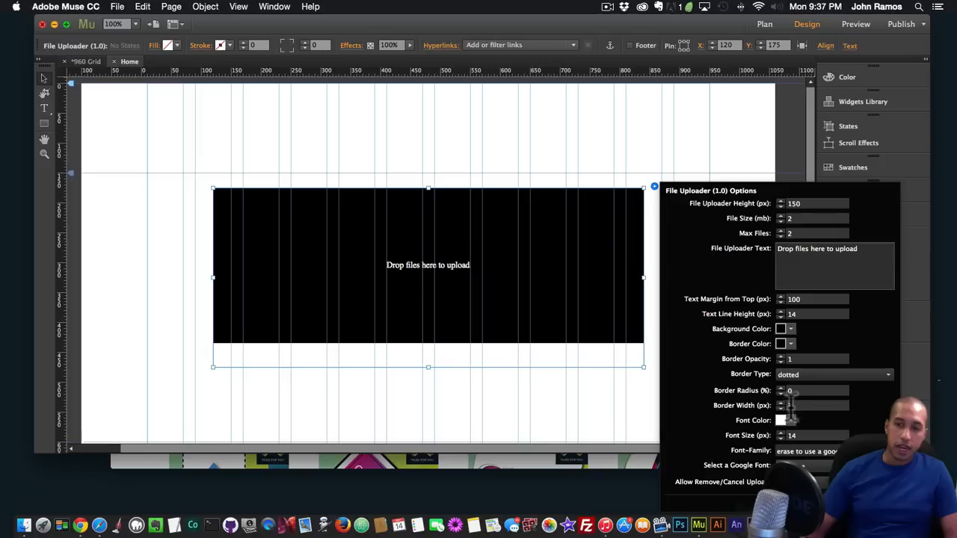
Change the uploader's border color to white
click(785, 344)
click(755, 381)
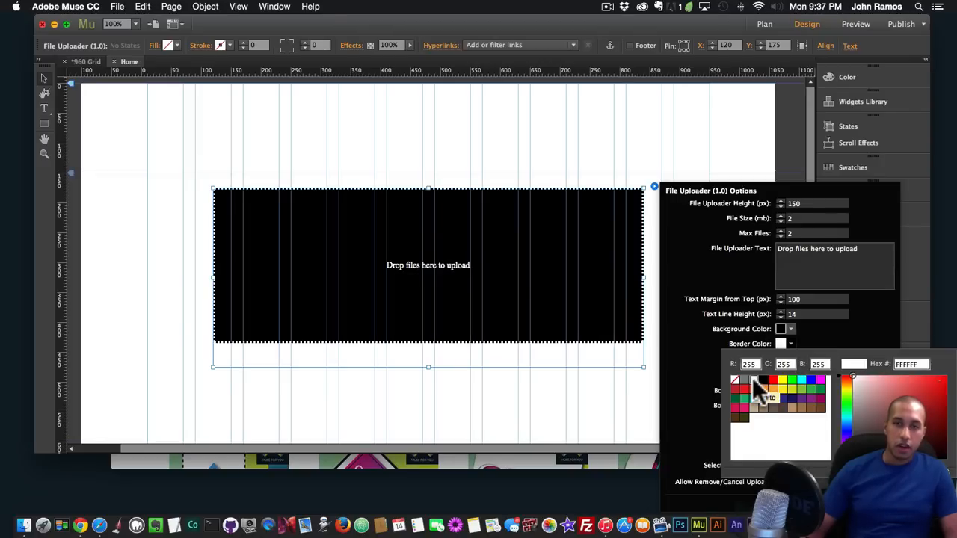
click(717, 354)
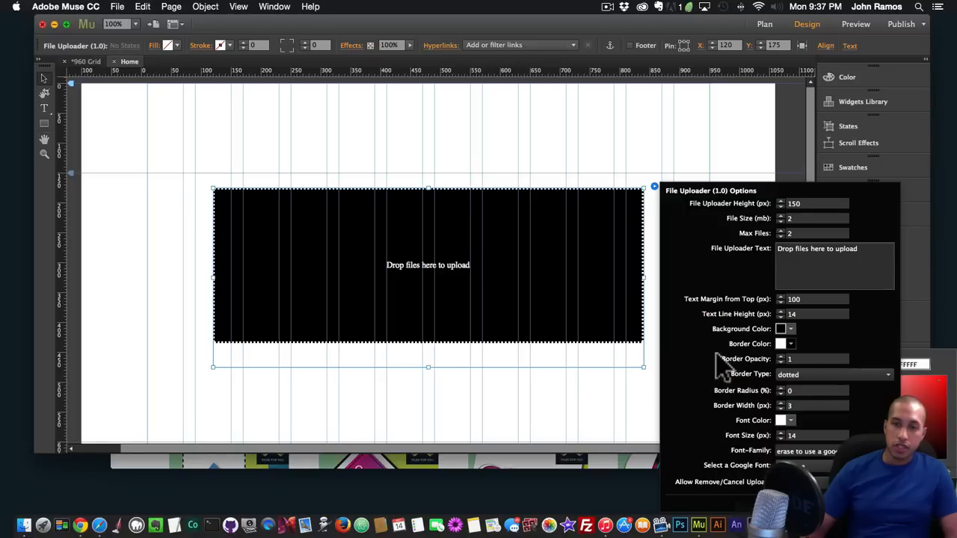
Restore the uploader's color scheme to a white background with black border and black font
click(790, 330)
click(729, 345)
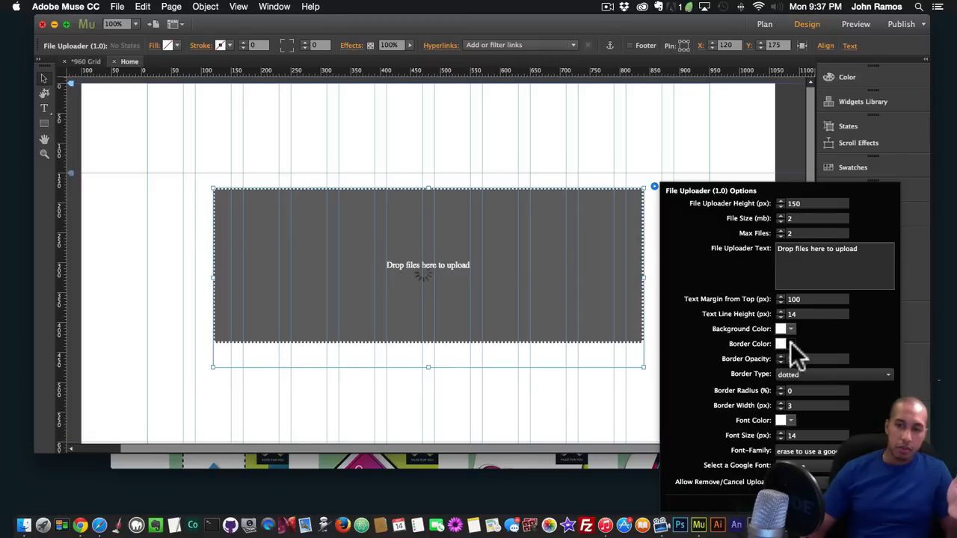
click(790, 343)
click(779, 390)
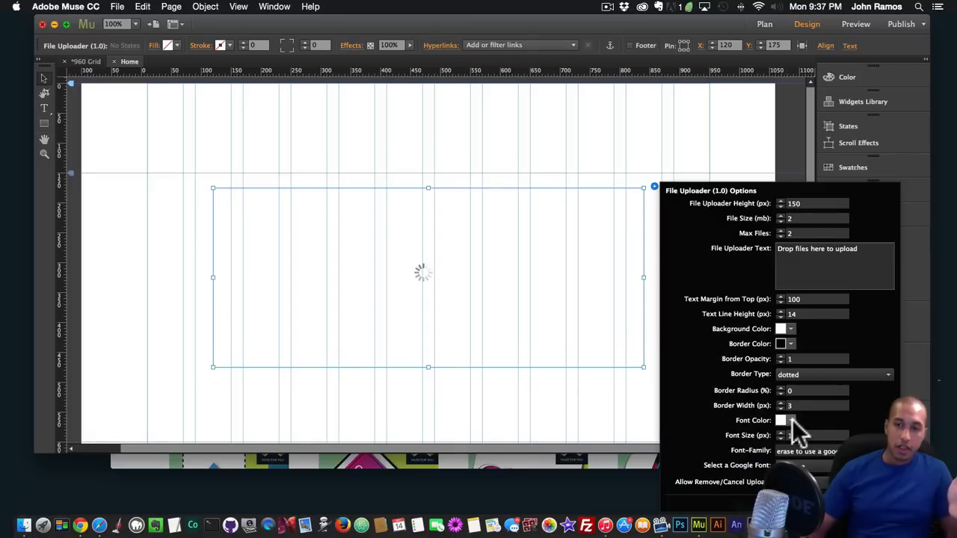
click(790, 420)
click(760, 315)
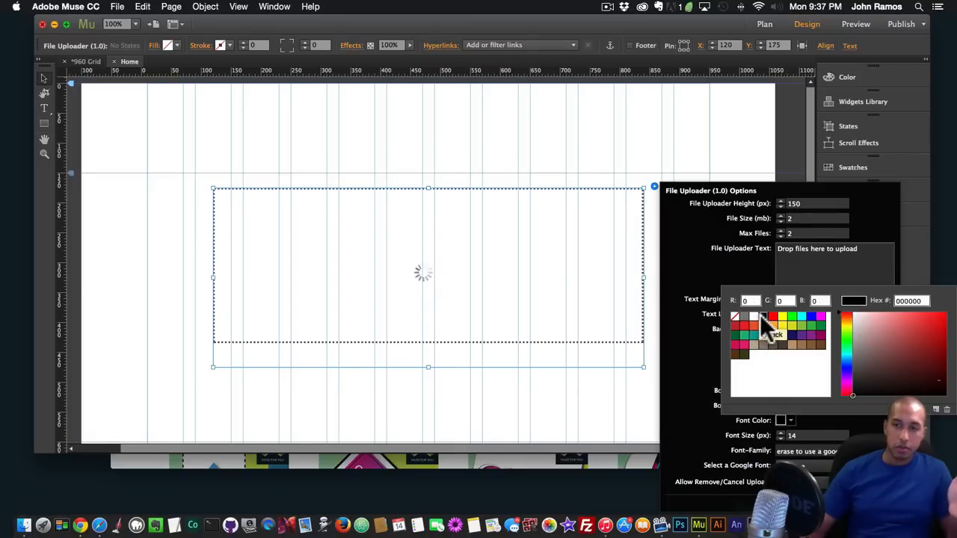
click(705, 315)
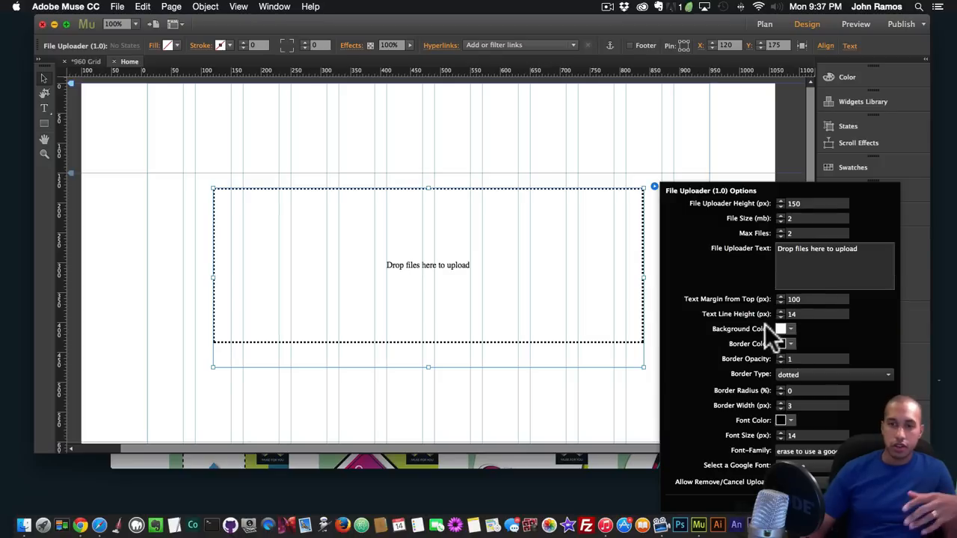
Try the dashed, double, groove and ridge border types on the uploader one after another
click(791, 376)
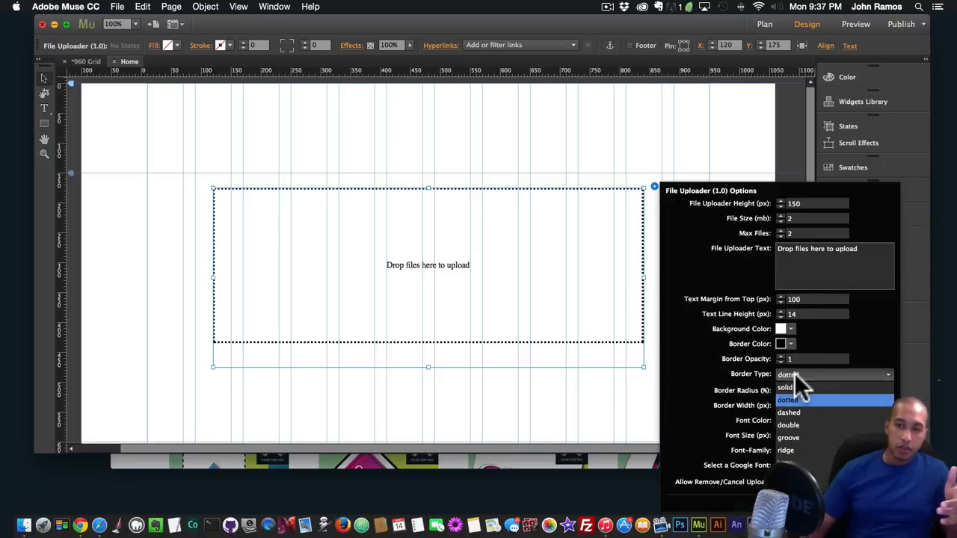
click(788, 413)
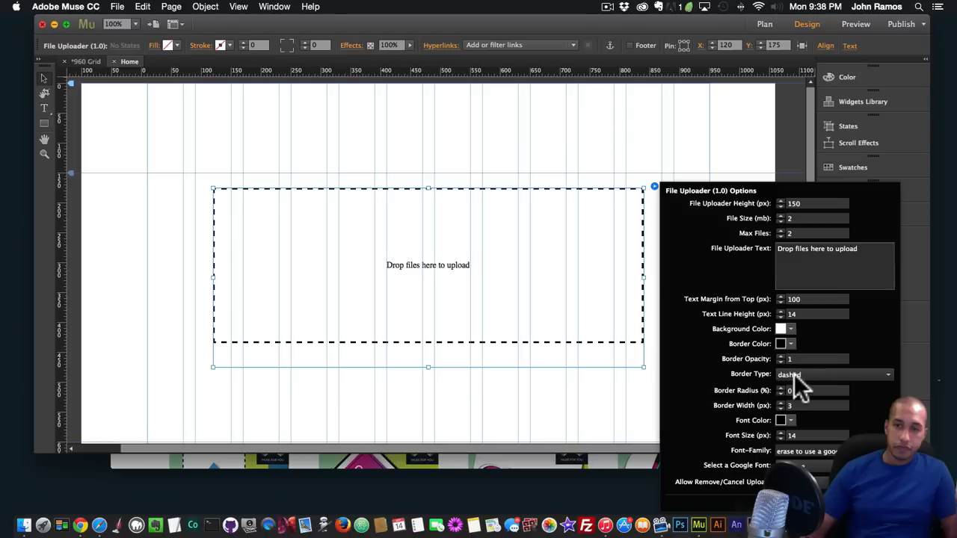
click(795, 372)
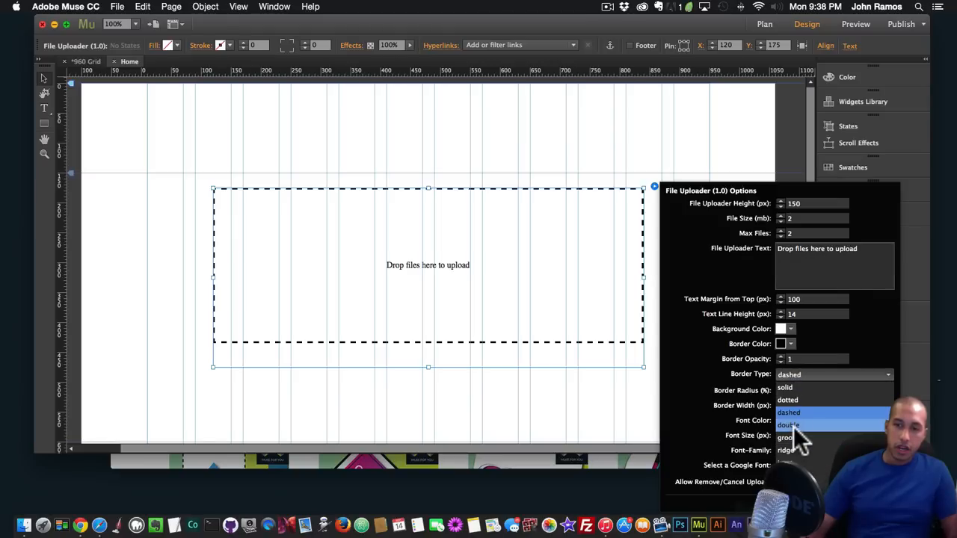
key(Return)
click(793, 376)
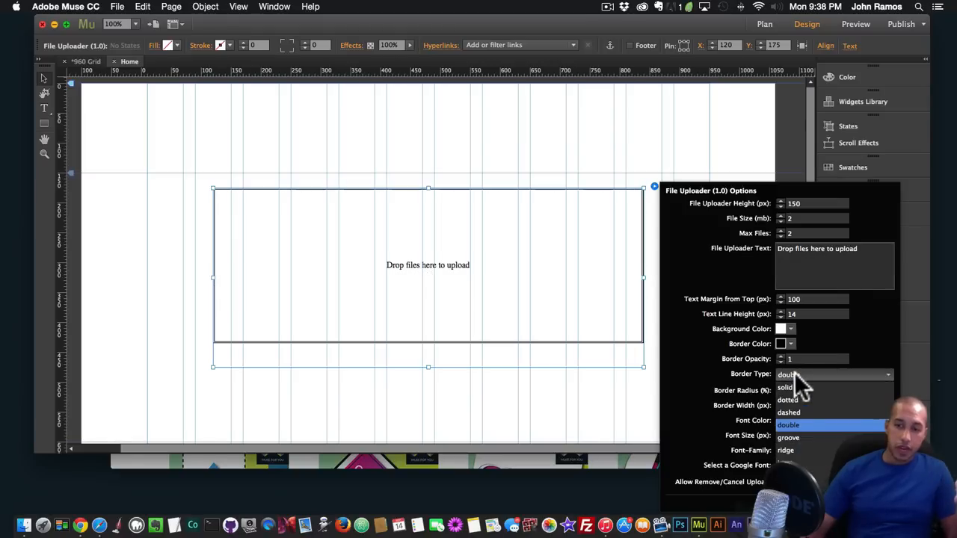
click(791, 438)
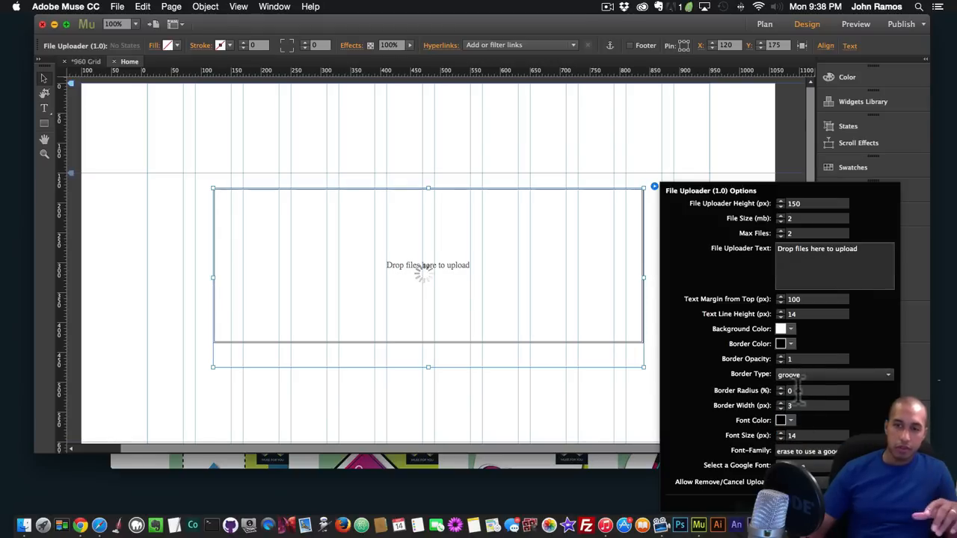
click(800, 376)
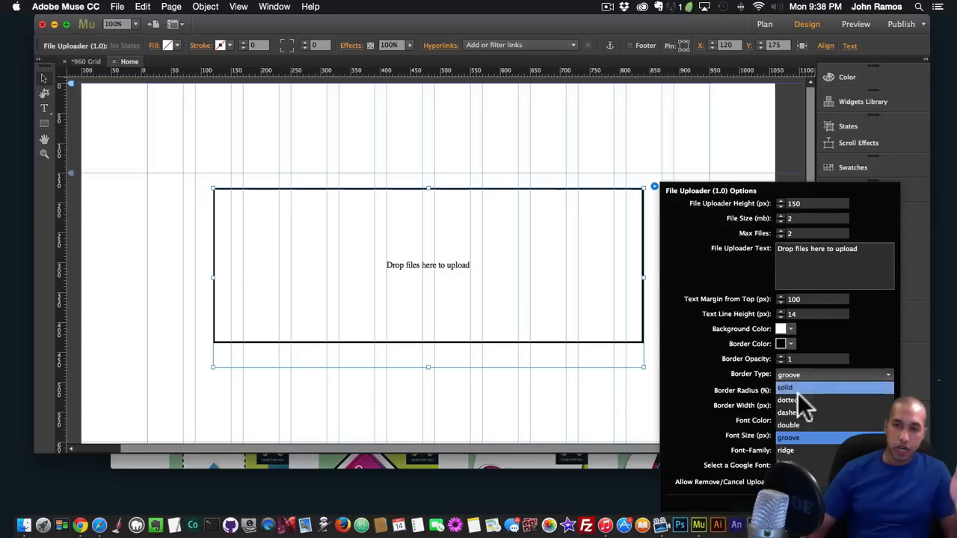
click(794, 450)
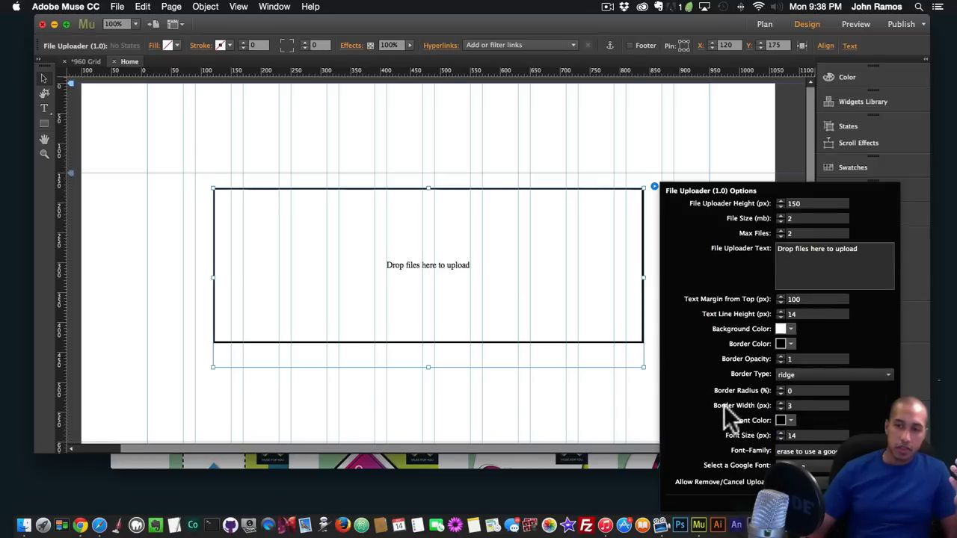
Set the uploader's border width to 10 px
click(802, 406)
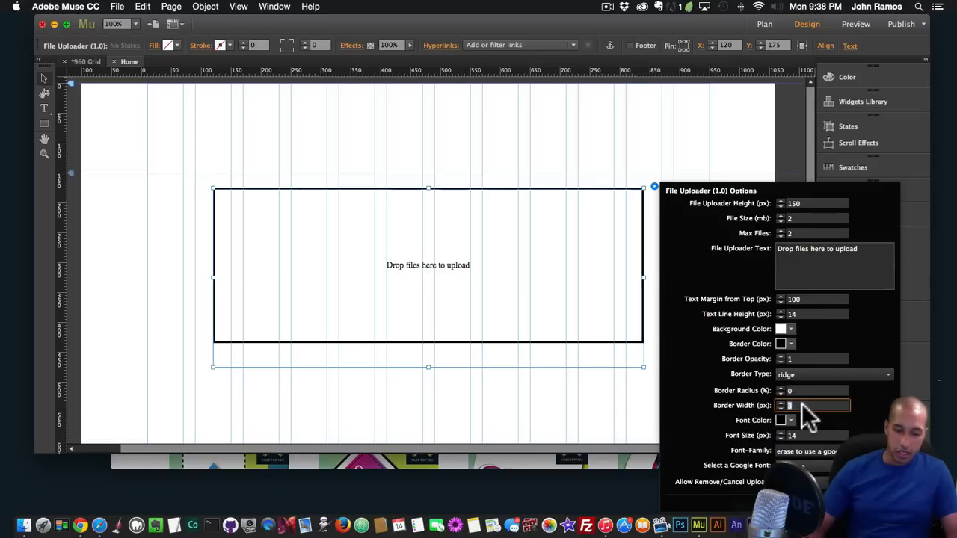
text(10)
key(Return)
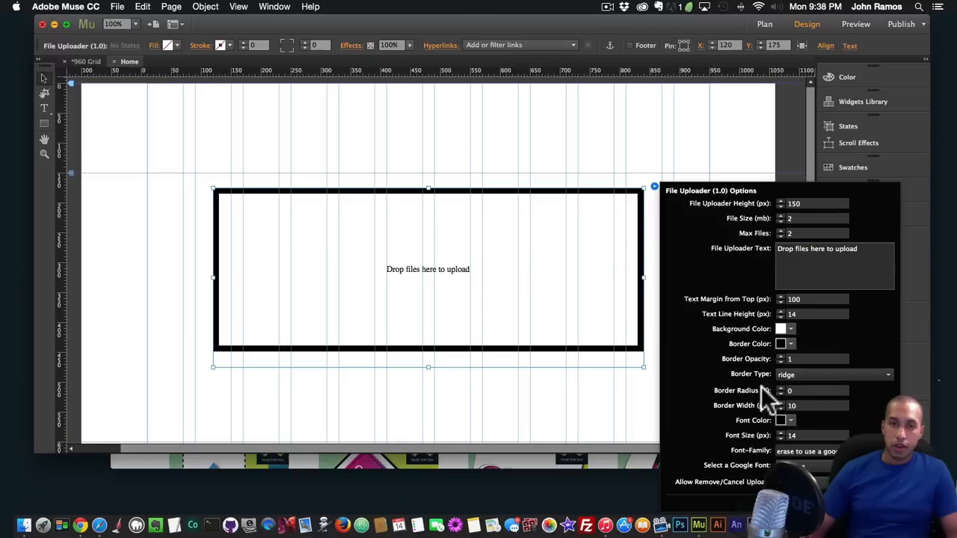
Try the inset, outset and none border types on the uploader with the thicker border
click(790, 376)
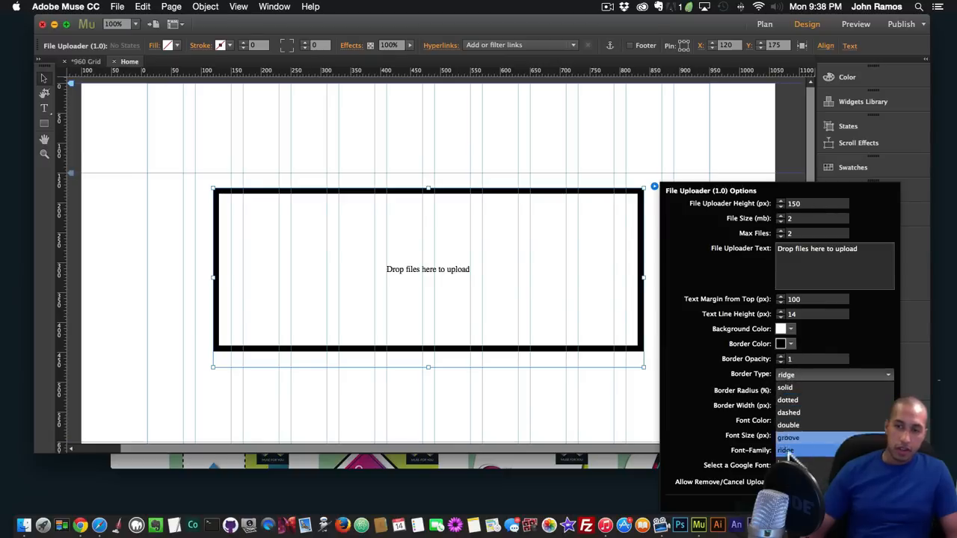
click(785, 462)
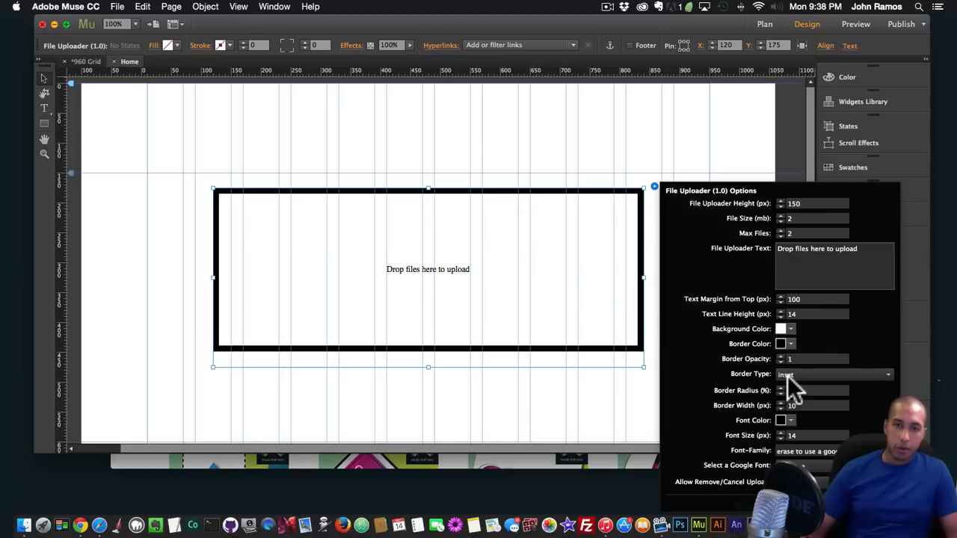
click(787, 378)
click(787, 471)
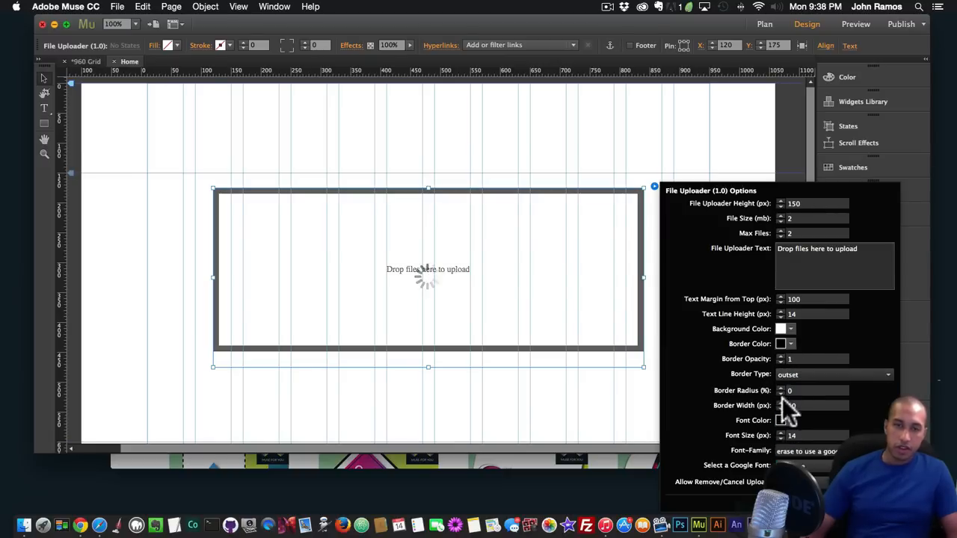
click(795, 375)
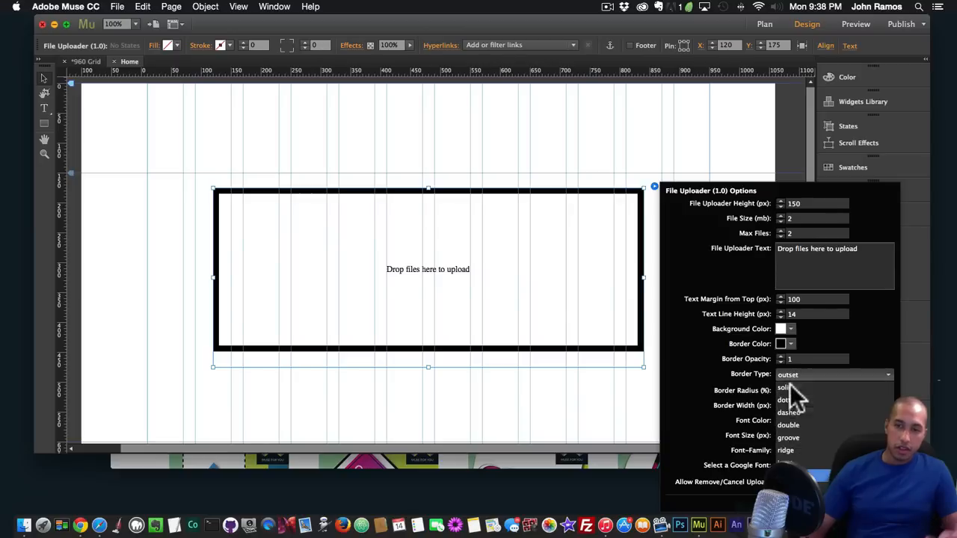
click(788, 488)
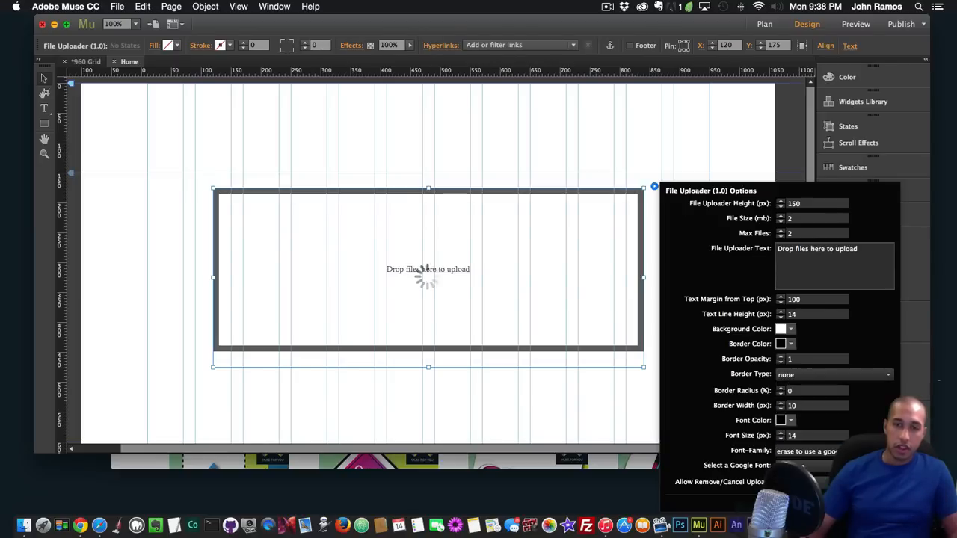
Set the uploader's border type to dashed and its font size to 32 px
click(795, 376)
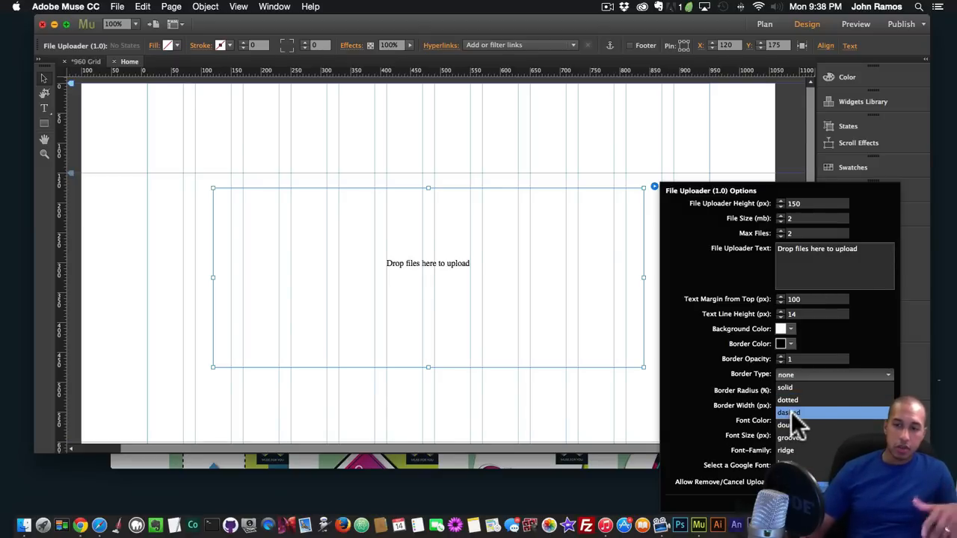
click(791, 412)
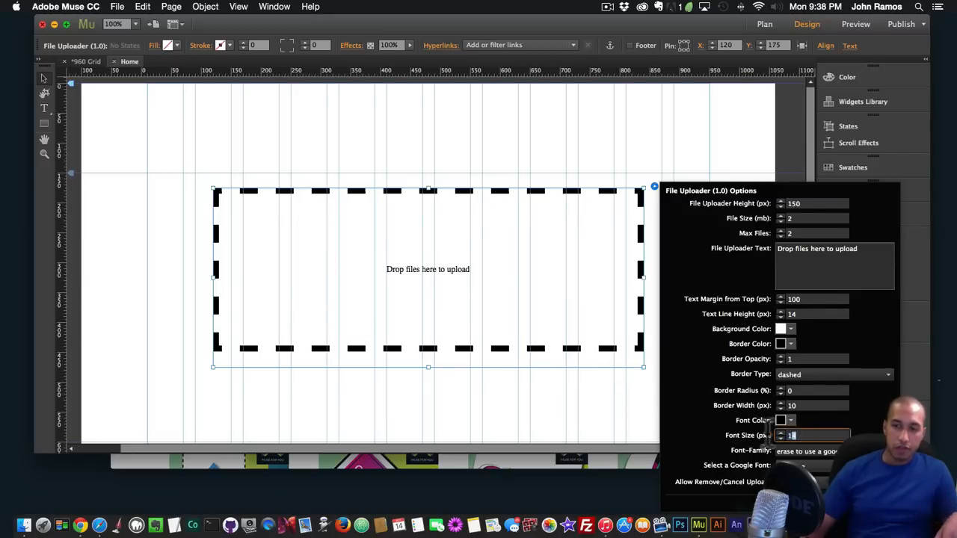
text(2)
key(Return)
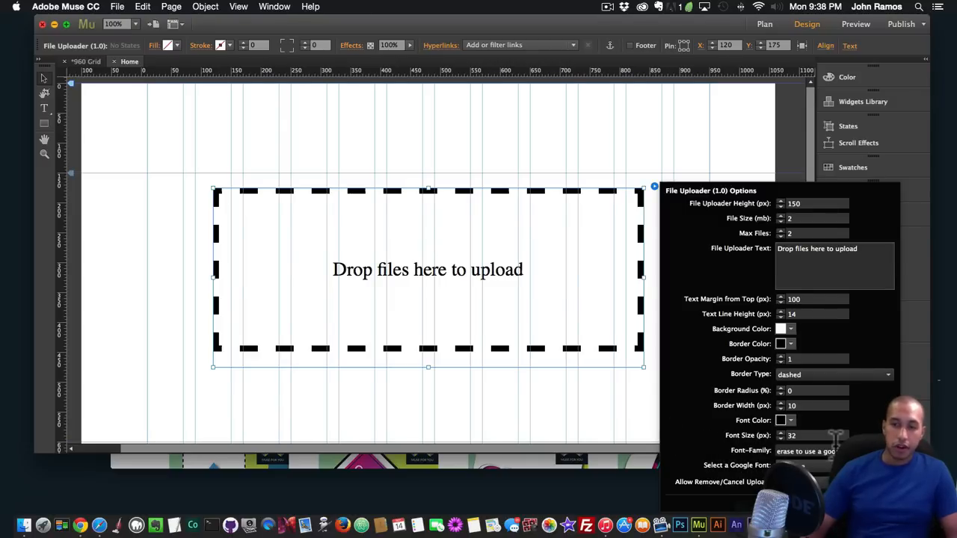
Clear the uploader's font-family value and select a hand-lettered Google font whose name ends in "Paint"
key(super+a)
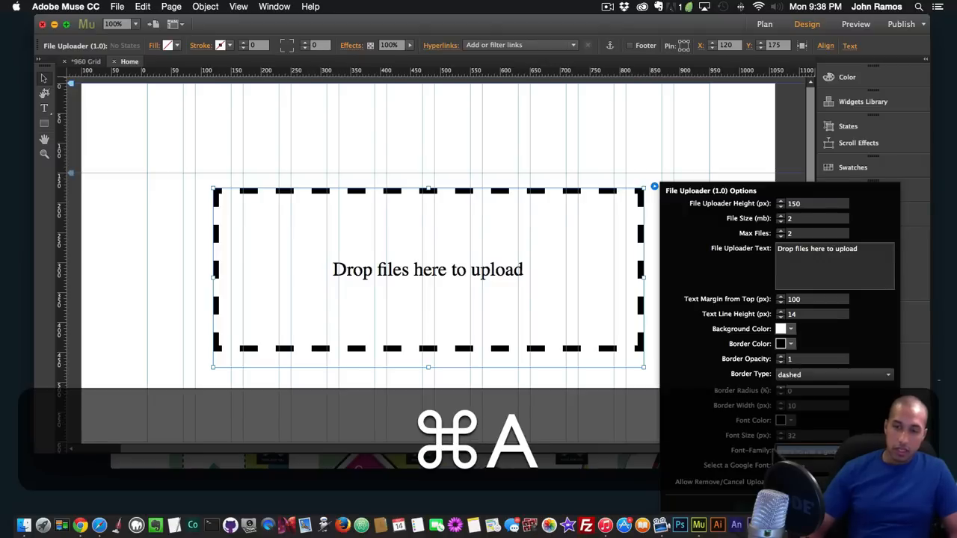
key(BackSpace)
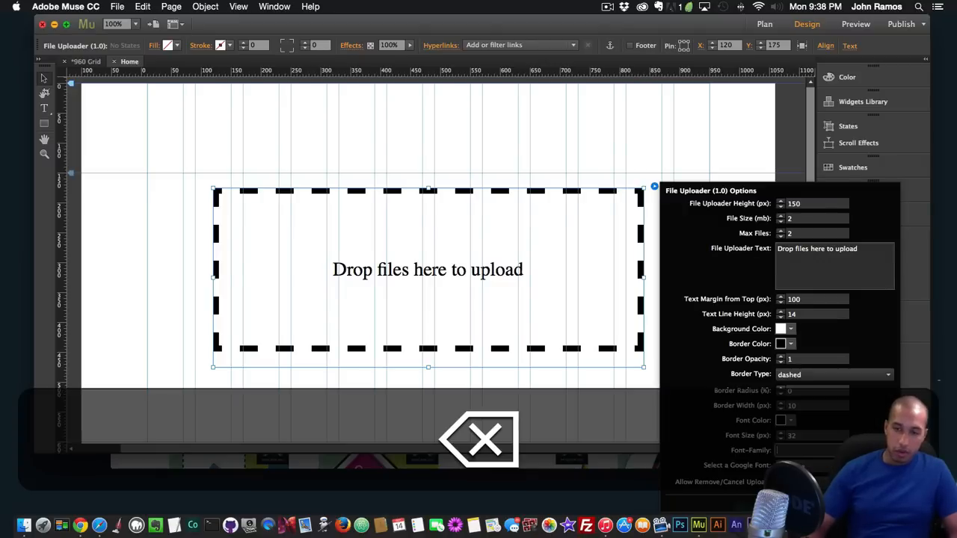
key(Return)
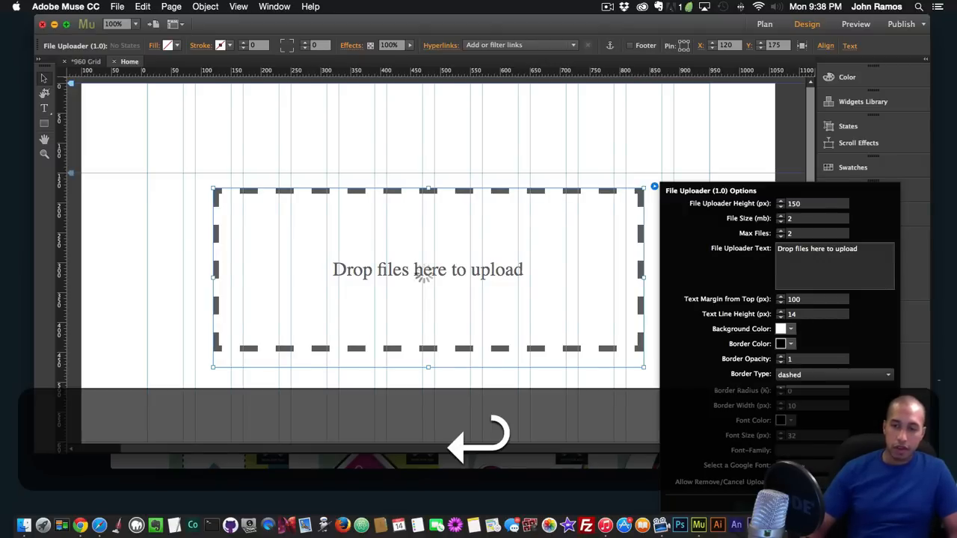
click(801, 465)
scroll(801, 340, down, 2)
scroll(804, 414, down, 10)
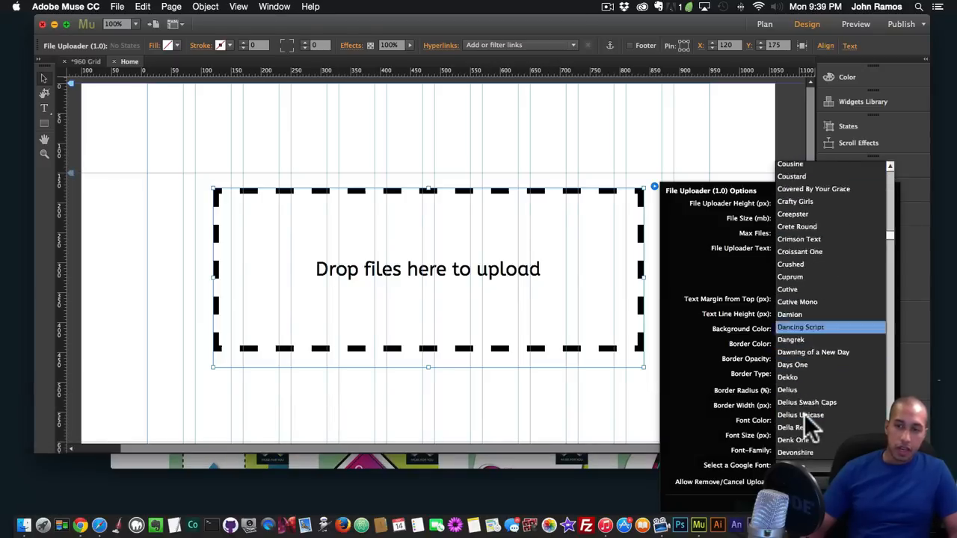
click(798, 374)
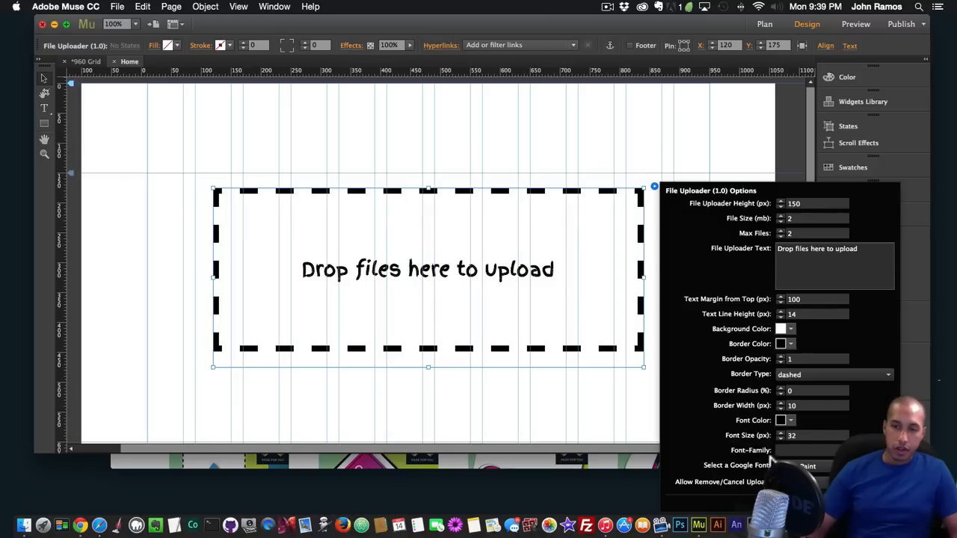
Round the uploader's border corners with a border radius of 30%
click(799, 391)
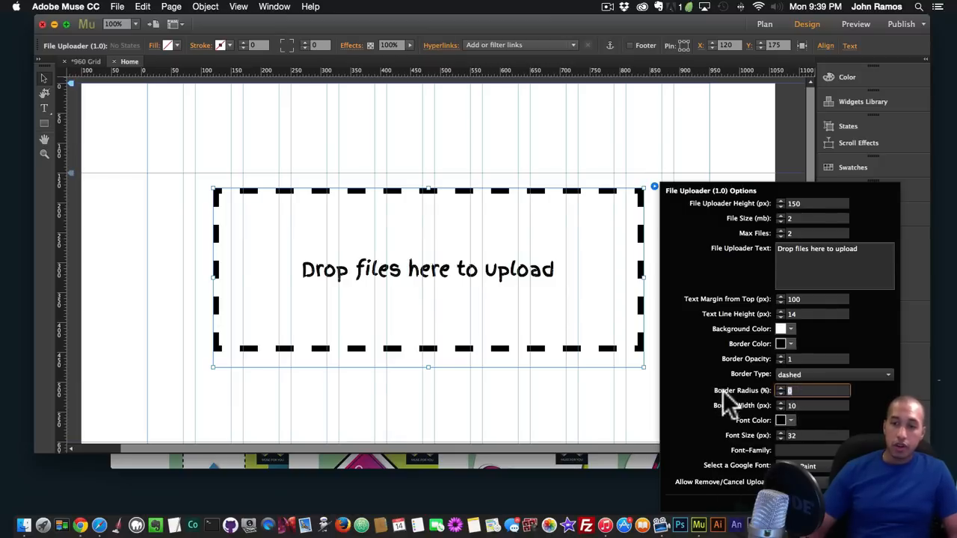
text(3)
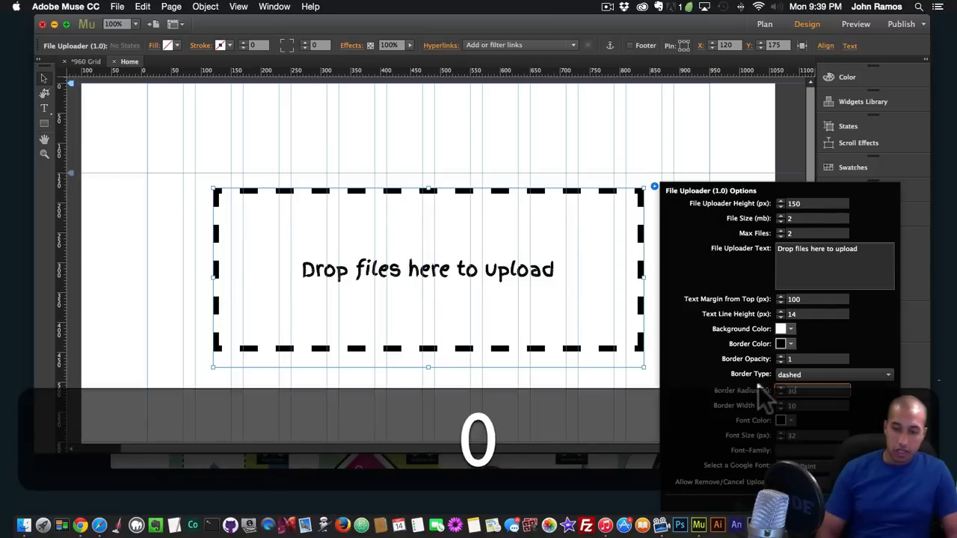
text(0)
key(Return)
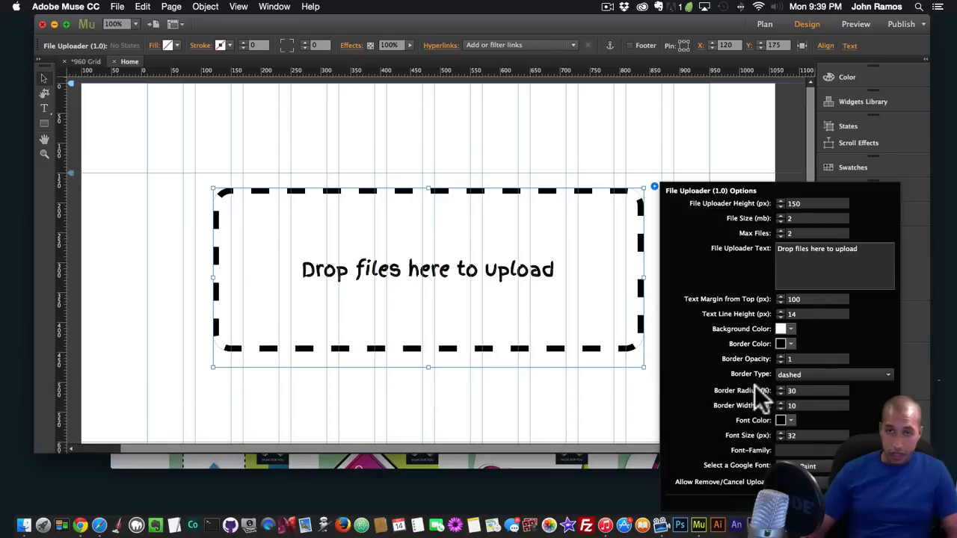
Set the uploader's border radius to 100%
click(789, 390)
text(10)
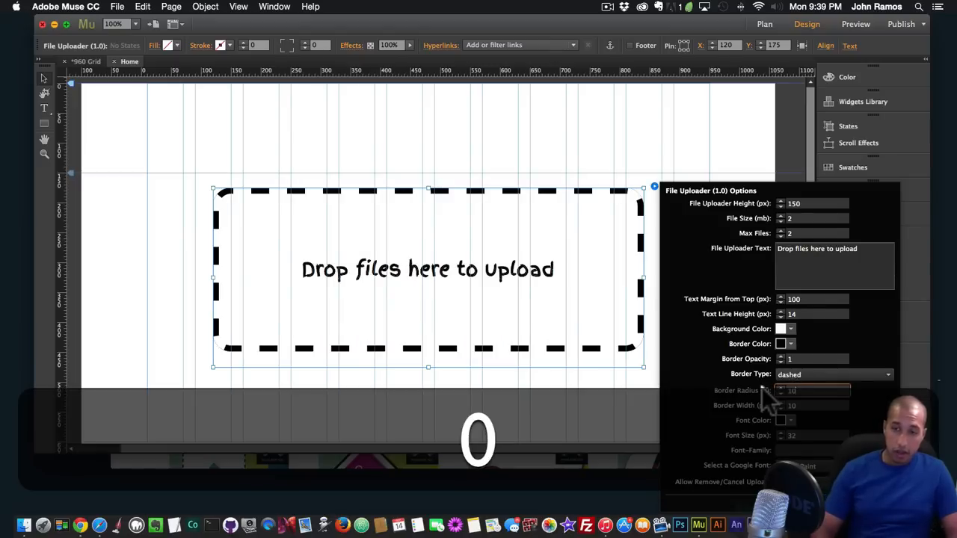
text(0)
key(Return)
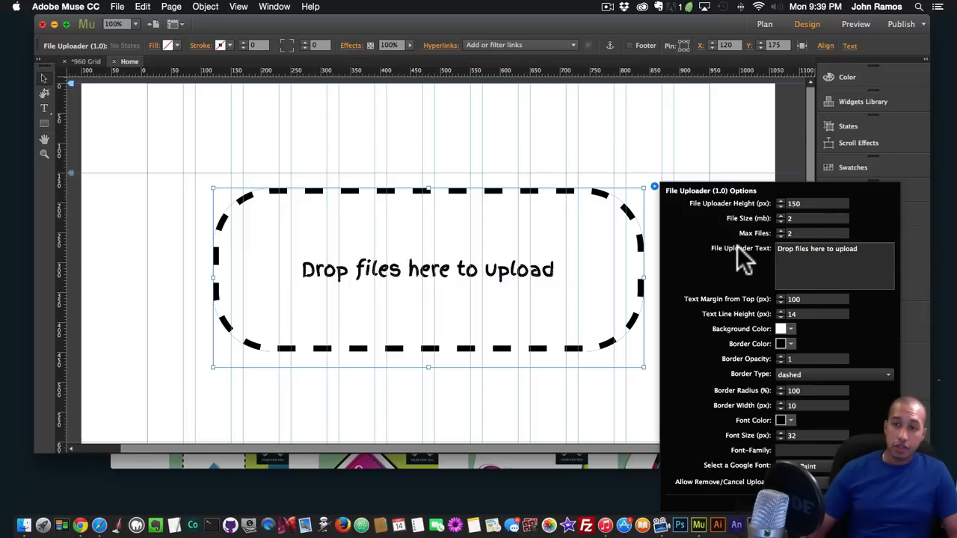
Replace the file uploader text with "CLICK HERE TO UPLOAD A FILE."
click(849, 250)
key(super+a)
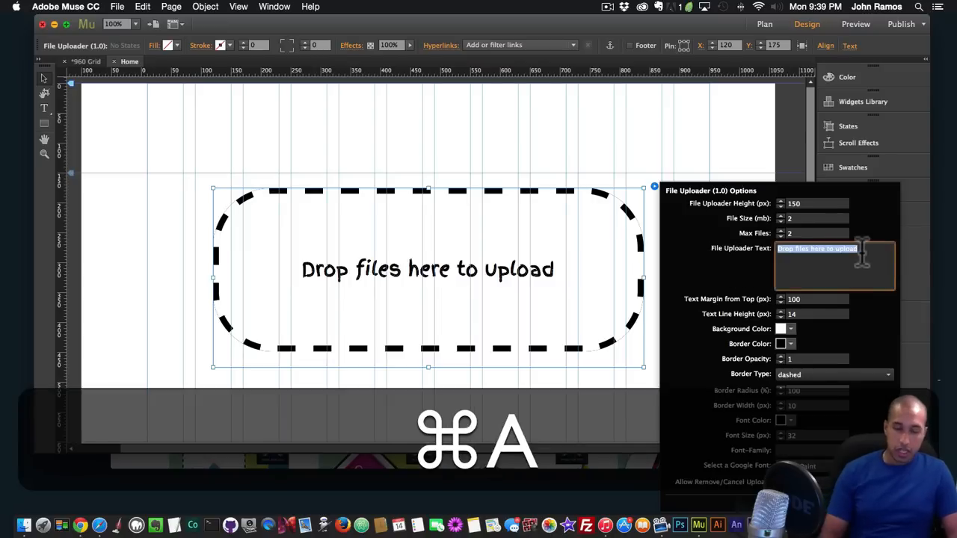
text(DROP)
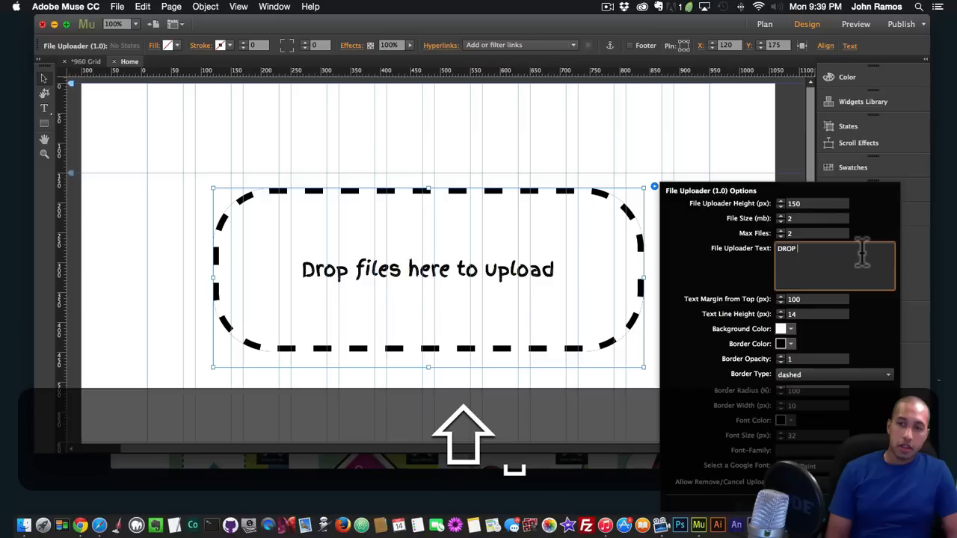
key(BackSpace)
text(CLICK HERE T)
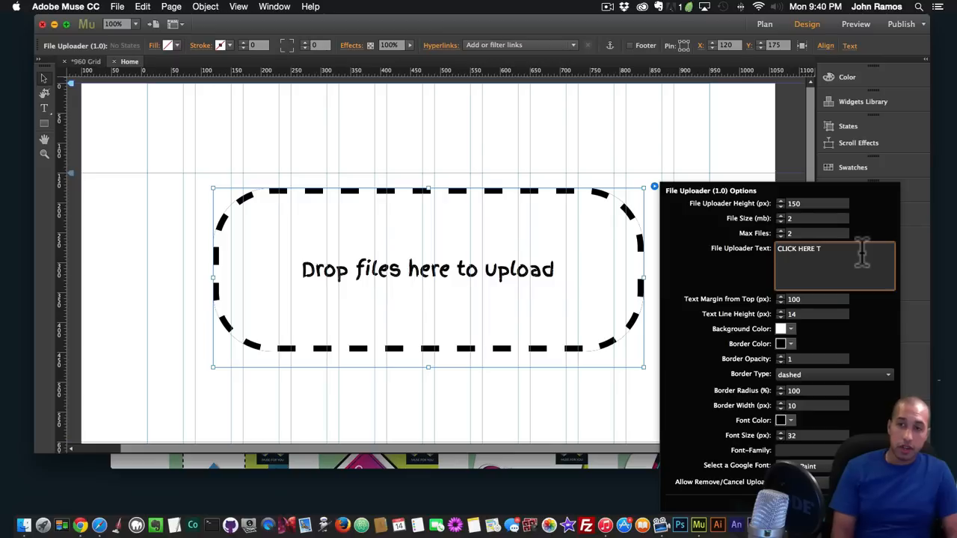
text(O UP)
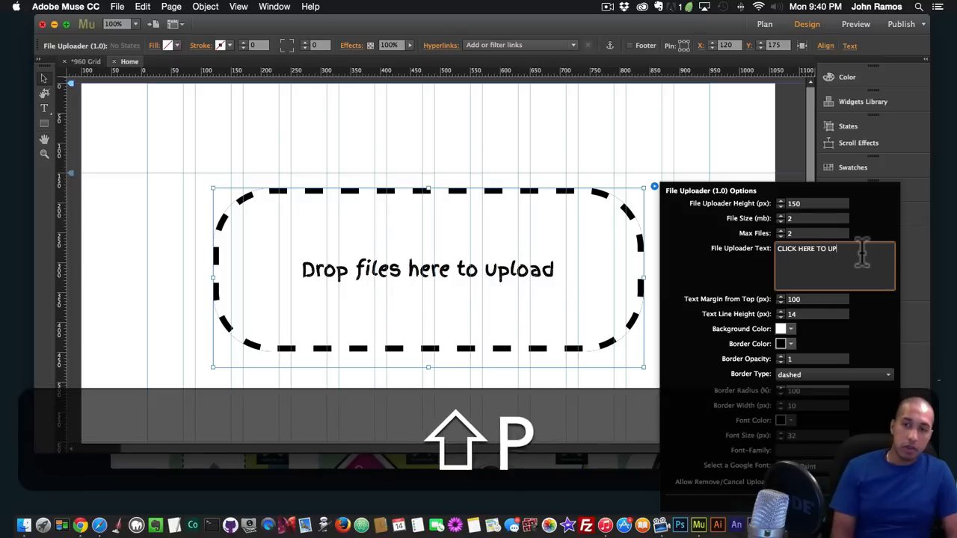
text(LOAD A FILE.)
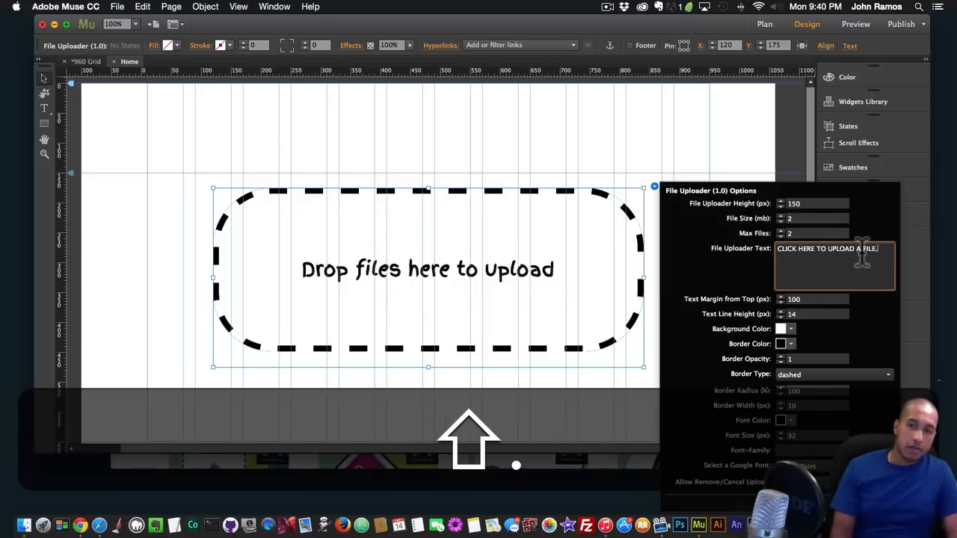
key(BackSpace)
text(.)
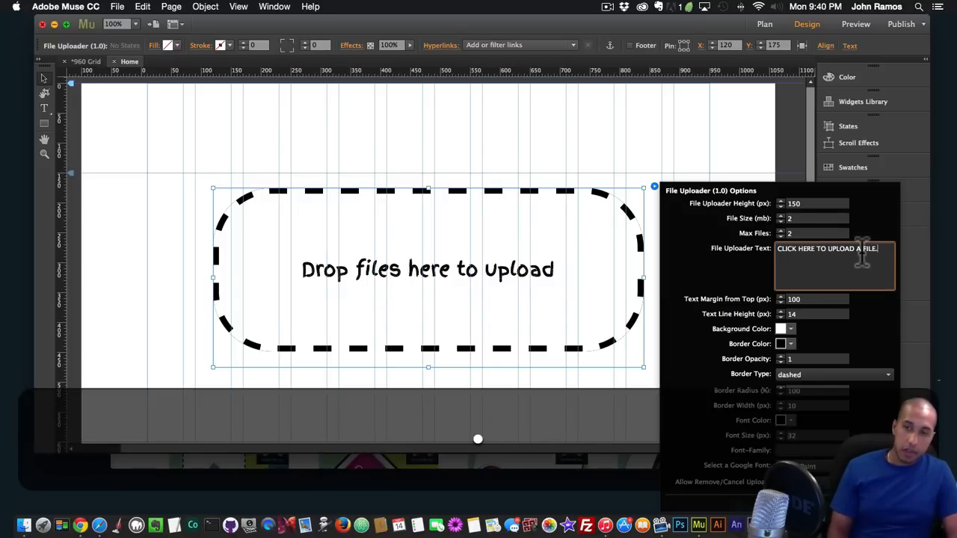
key(Return)
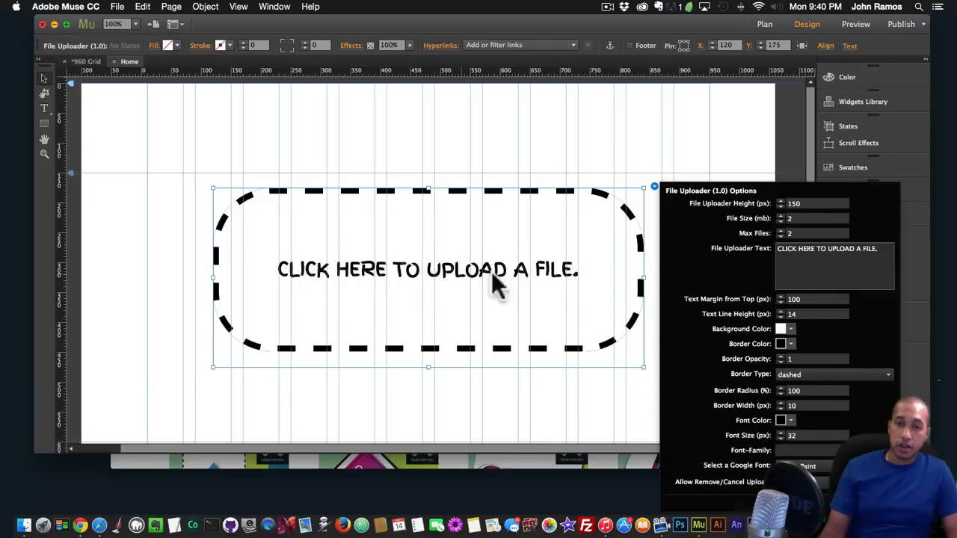
Set the uploader's file size limit to 4 MB
click(807, 218)
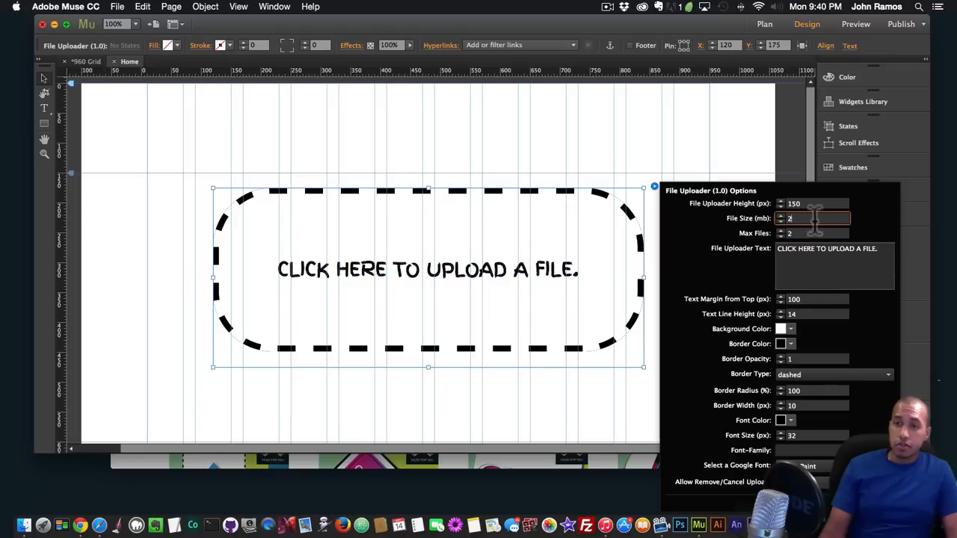
drag(815, 219, 763, 228)
text(4)
key(Return)
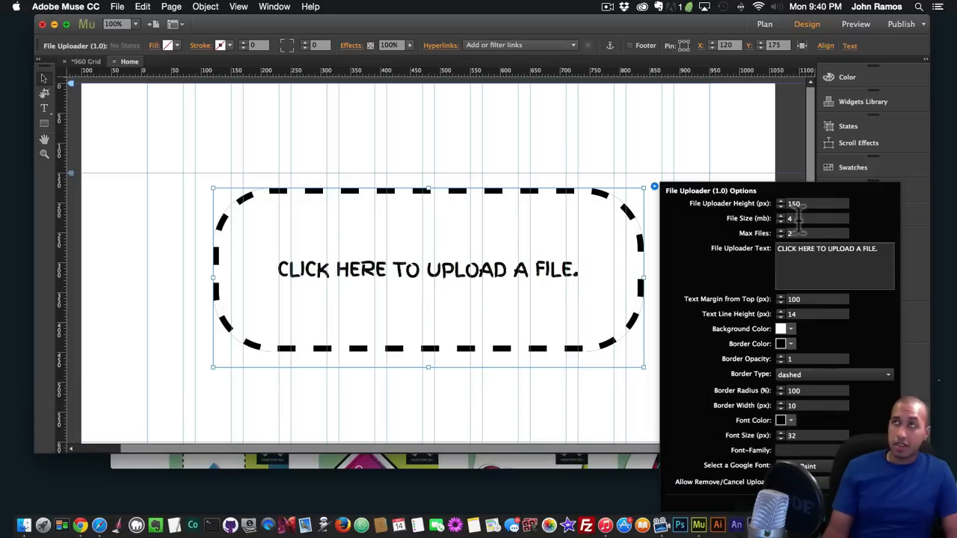
Try file size limits of 100 MB and 256 MB for the uploader
double_click(840, 218)
text(100)
key(Return)
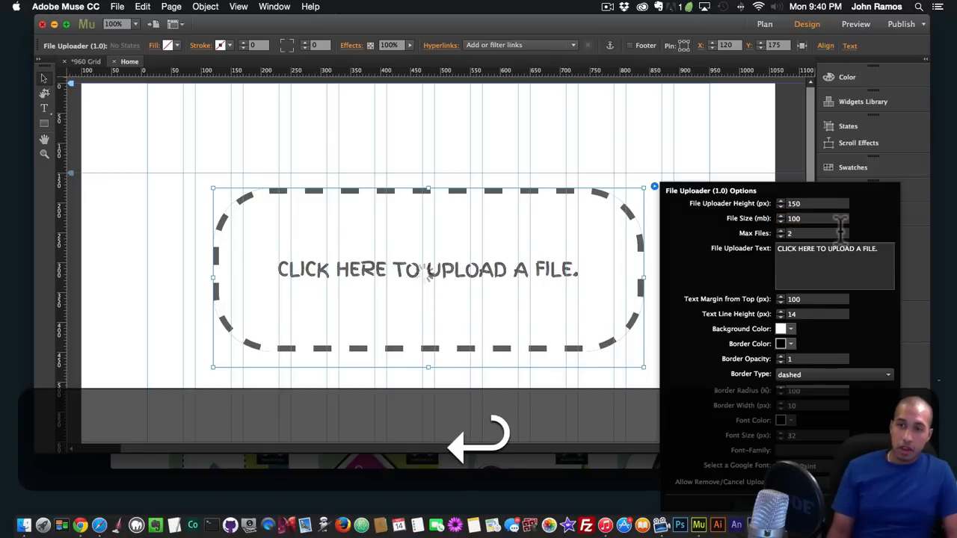
text(0)
key(Return)
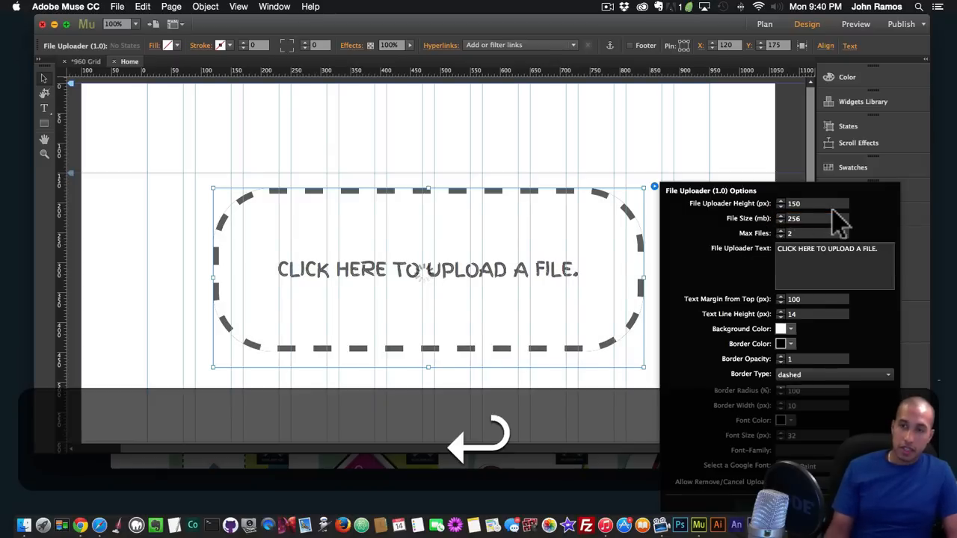
Set the uploader's file size limit back to 2 MB
double_click(798, 218)
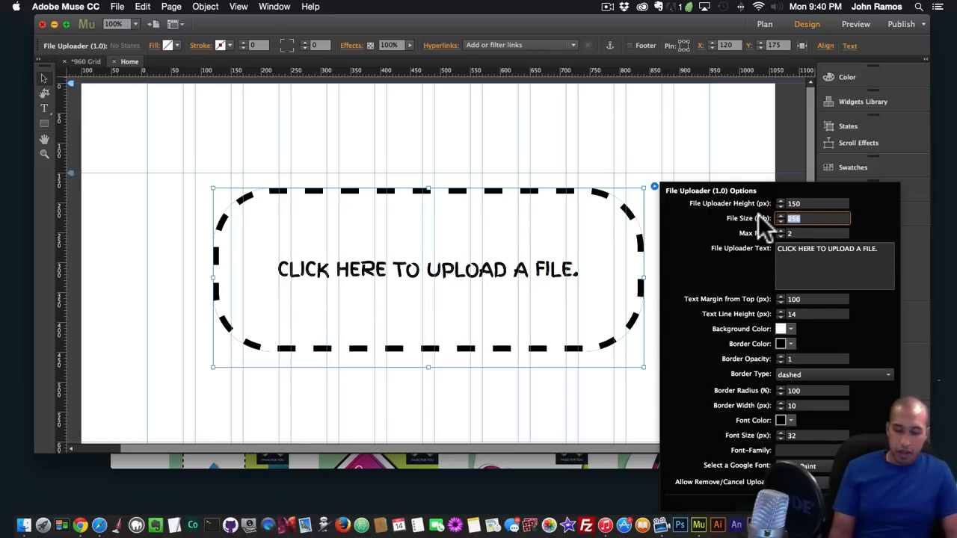
text(2)
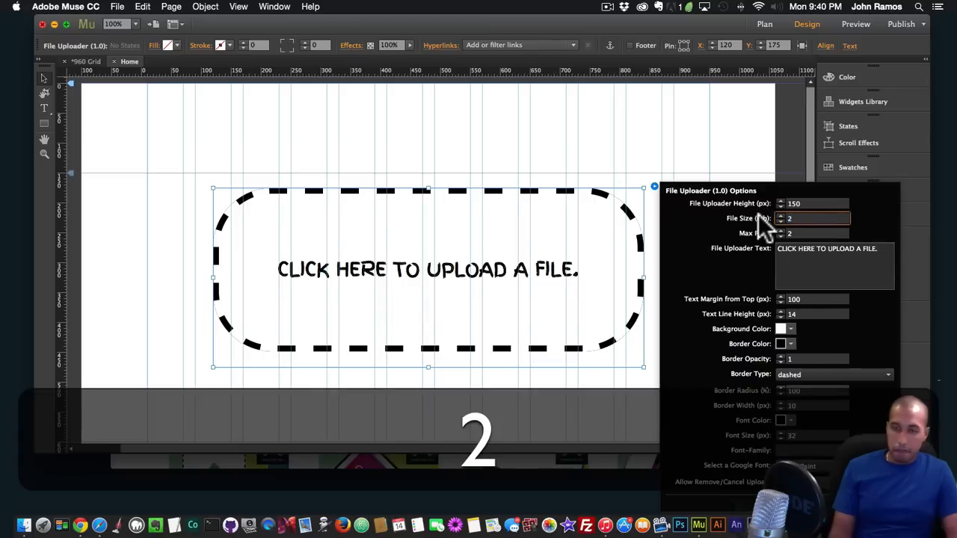
key(Return)
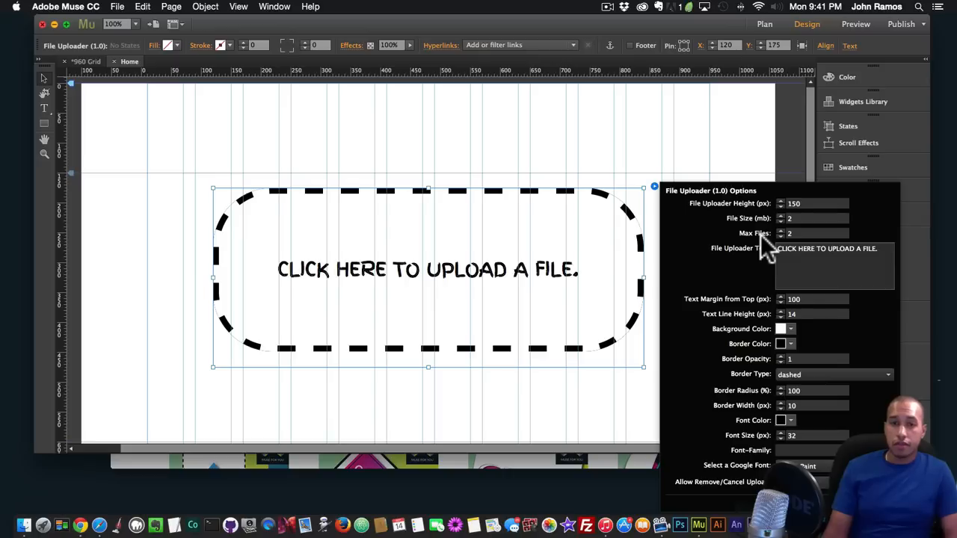
Set the file size limit of the uploader to 10 MB
click(785, 219)
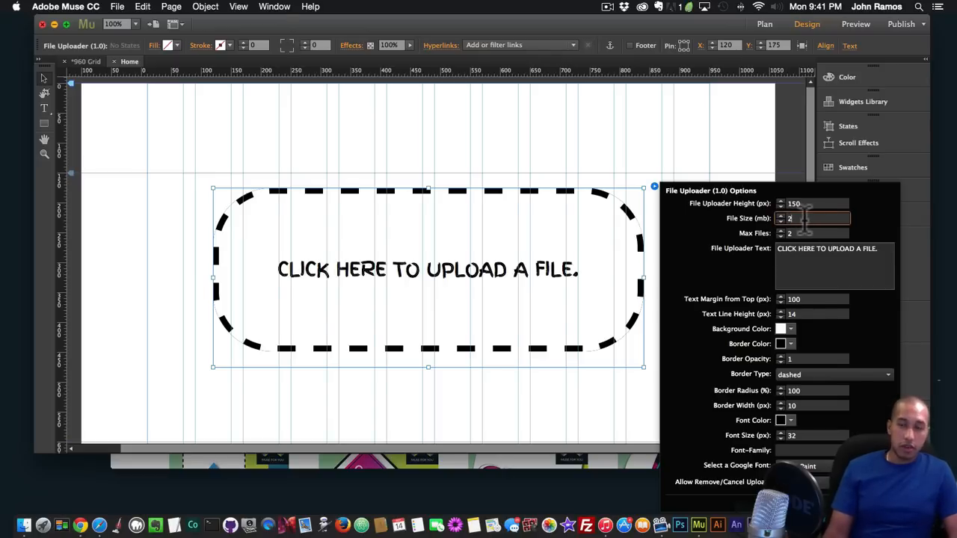
click(799, 233)
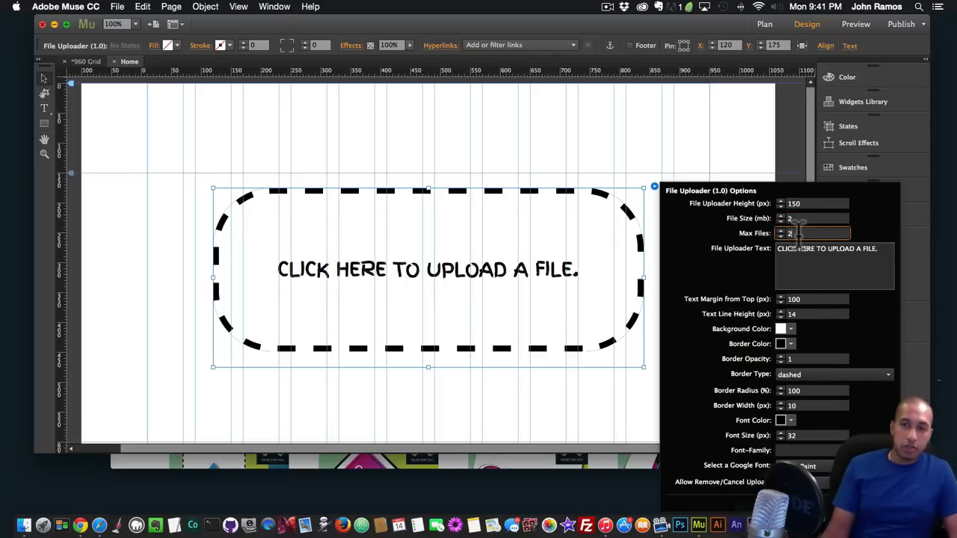
click(781, 218)
text(10)
key(Return)
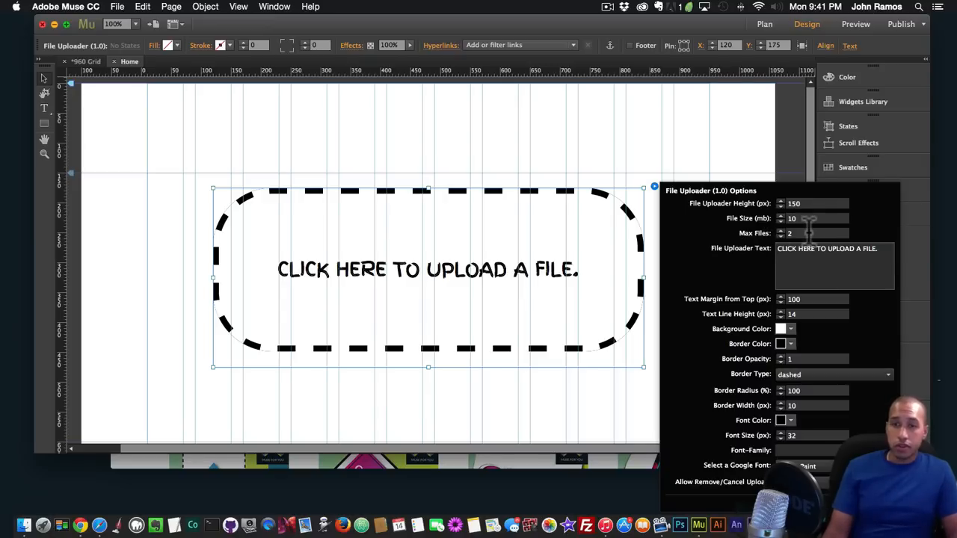
Set the uploader's maximum number of files to 100
double_click(808, 232)
text(10)
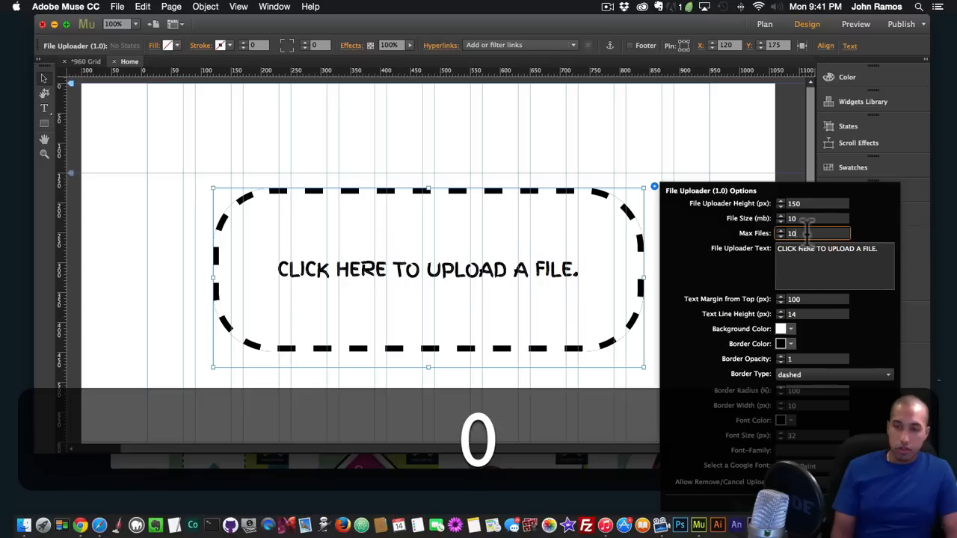
key(Return)
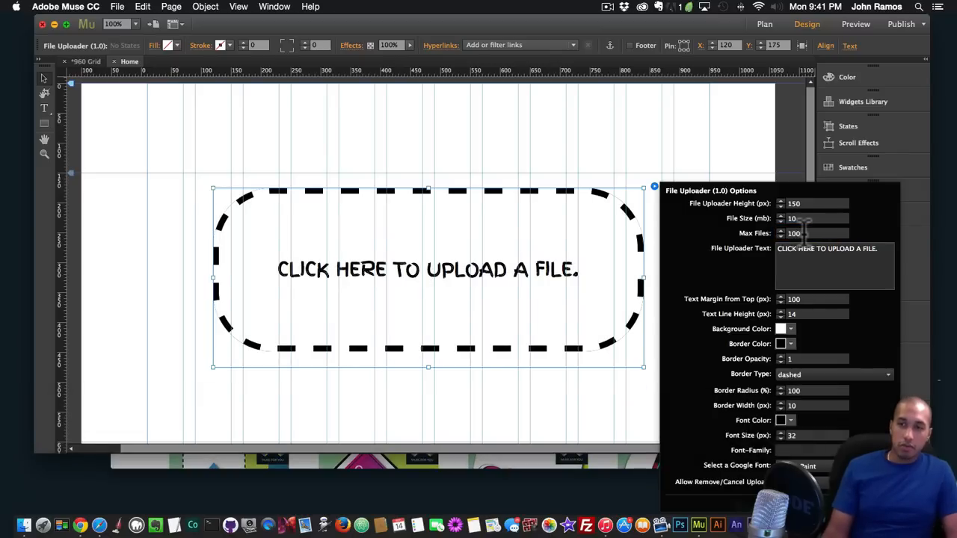
Return the uploader's limits to a maximum of 2 files and a file size of 2 MB
double_click(807, 233)
text(2)
key(Return)
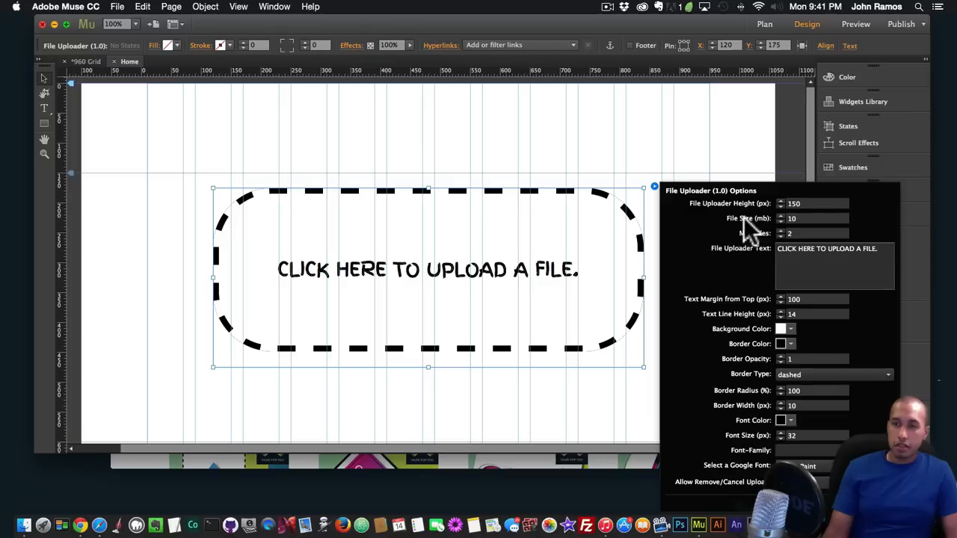
click(787, 218)
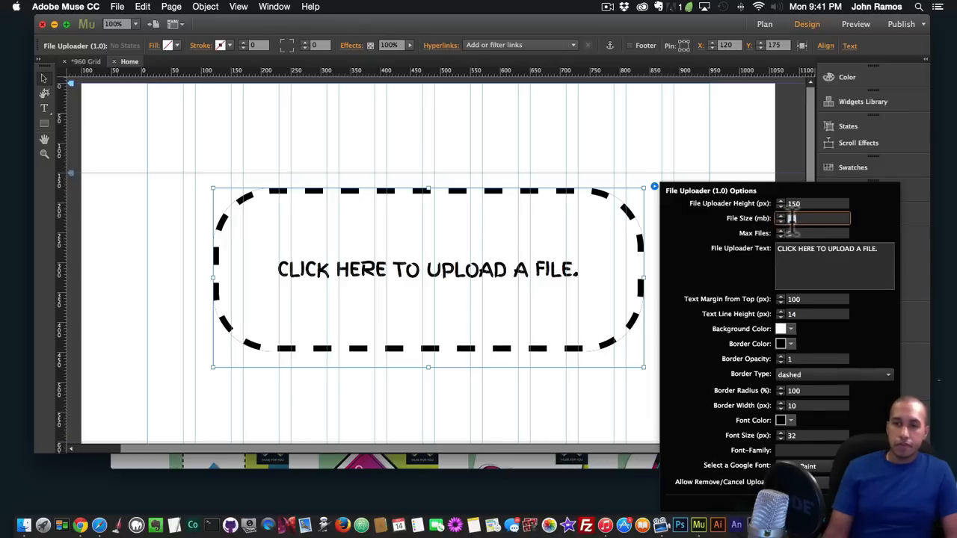
key(Return)
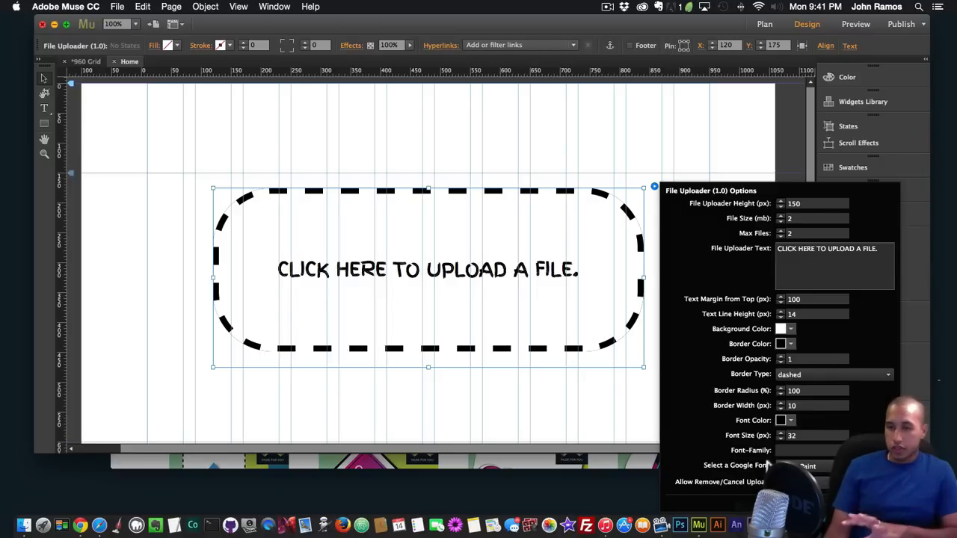
Preview the Home page in Chrome and test the uploader with muse-for-you-shop-image-26.jpeg, inspecting the upload's details
click(327, 177)
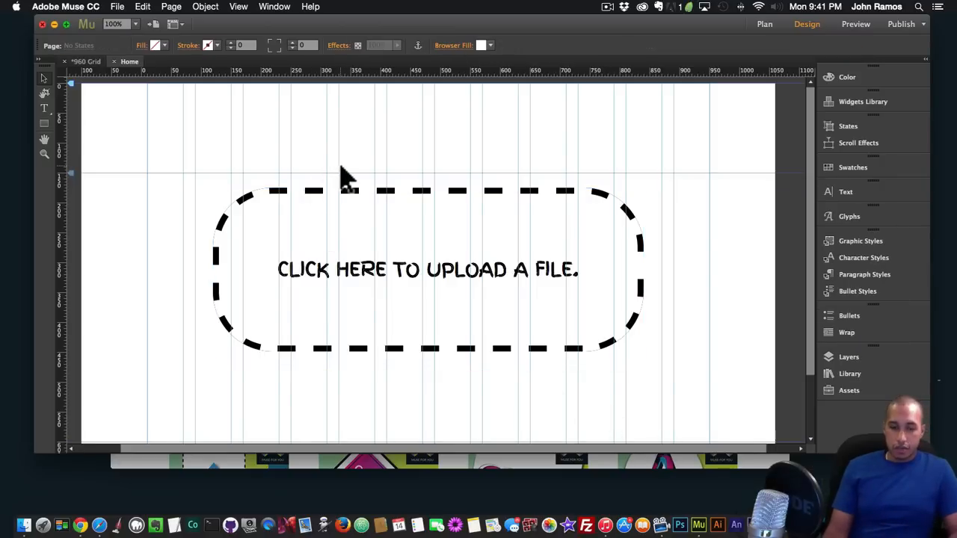
key(shift+super+e)
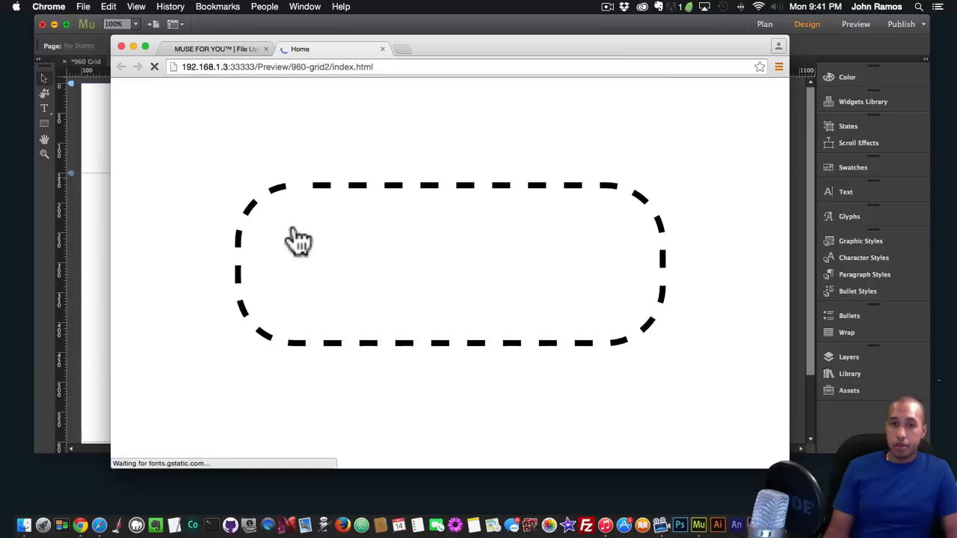
click(412, 276)
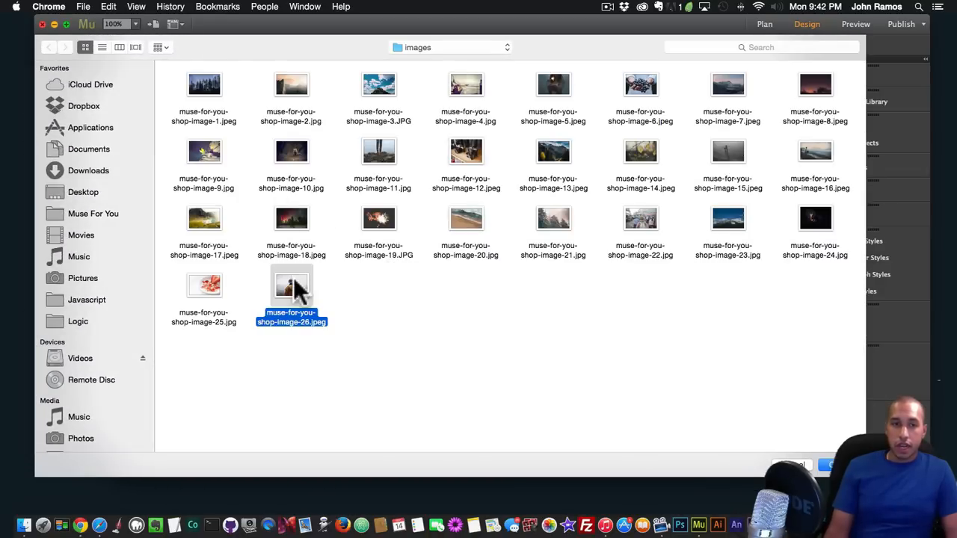
double_click(304, 284)
mouse_move(298, 269)
scroll(305, 303, down, 3)
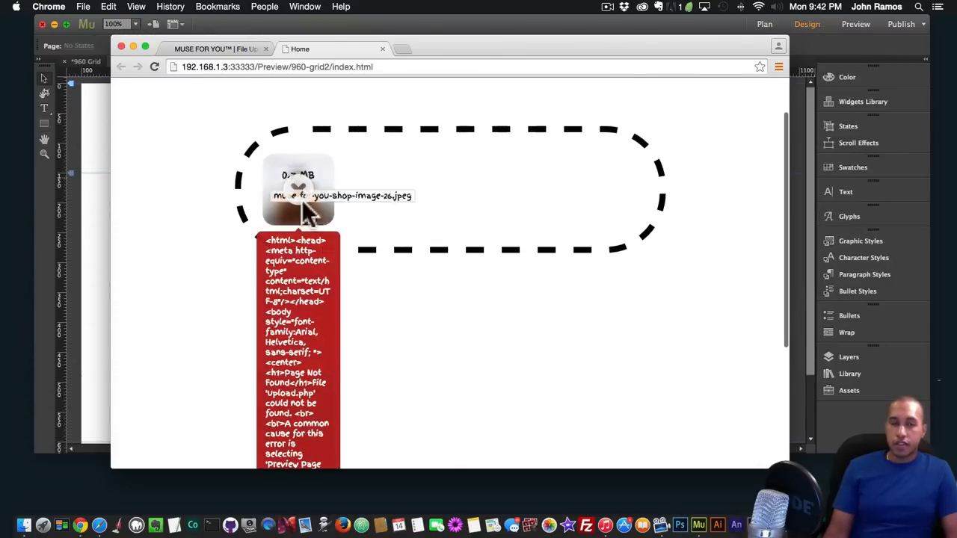
scroll(299, 185, down, 1)
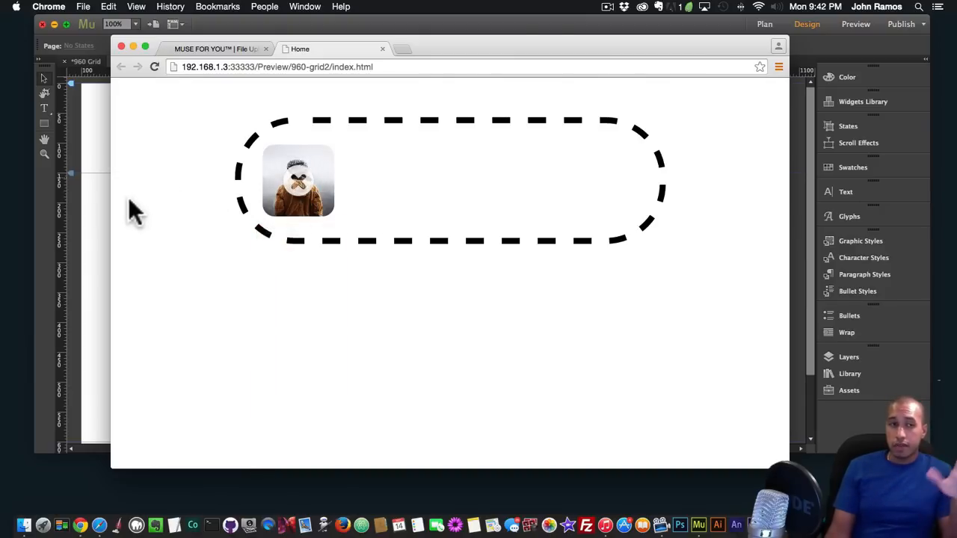
Switch back to Adobe Muse and set the file uploader's Allow Remove/Cancel Uploads option to Yes
click(95, 208)
click(380, 252)
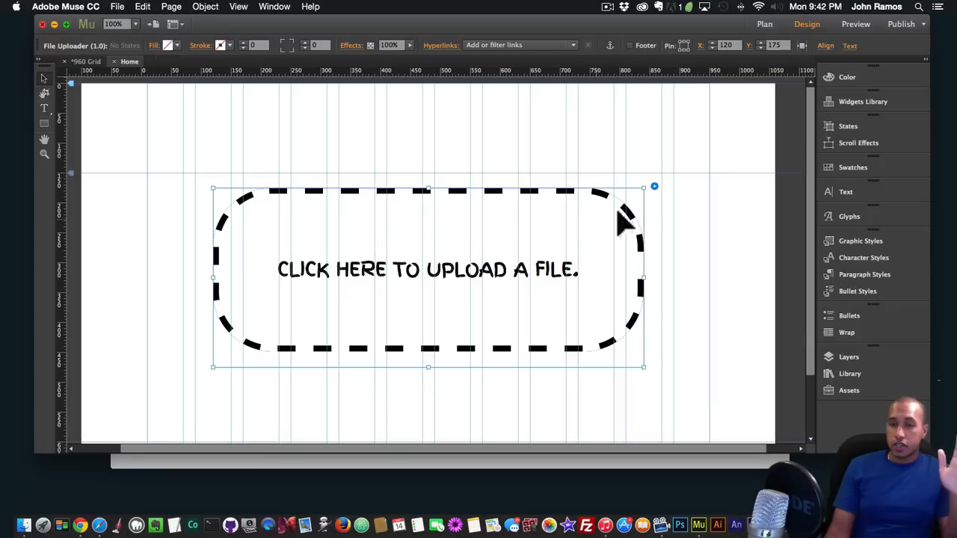
click(654, 186)
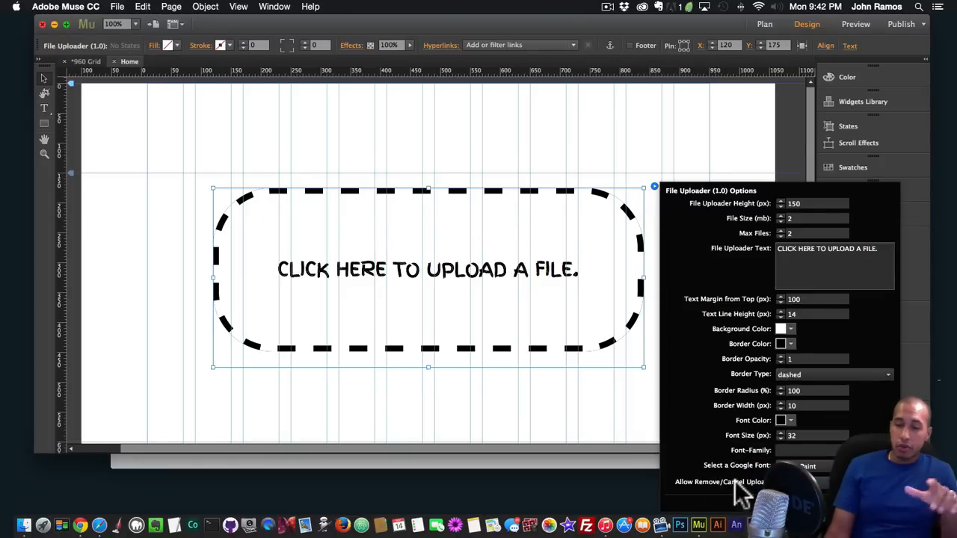
click(836, 482)
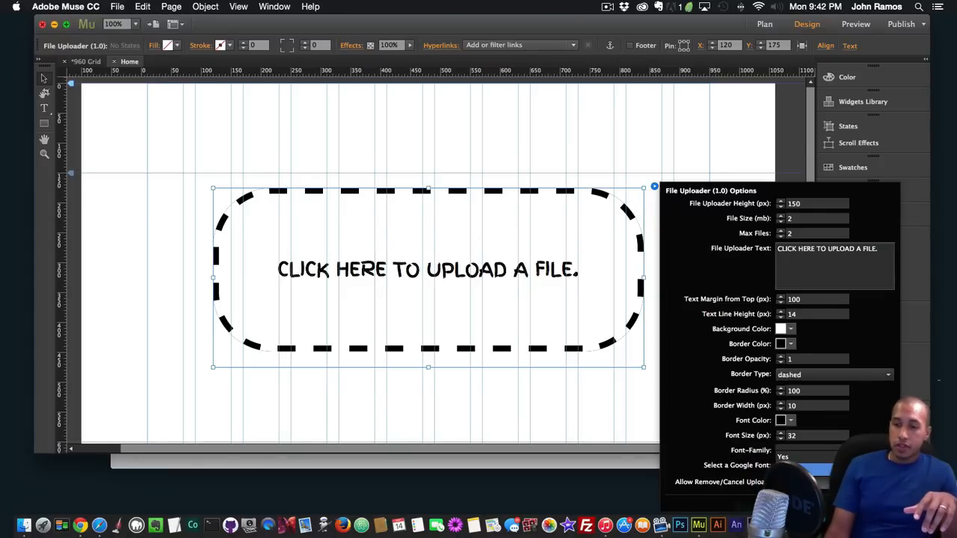
click(785, 457)
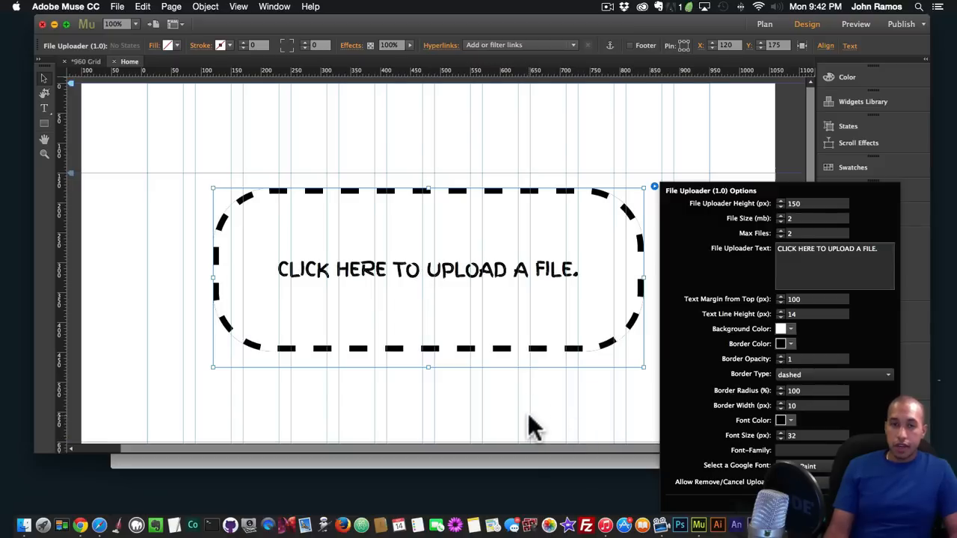
Preview the updated page in Chrome, upload muse-for-you-shop-image-26.jpeg and remove the file from the uploader
click(533, 427)
key(shift+super+e)
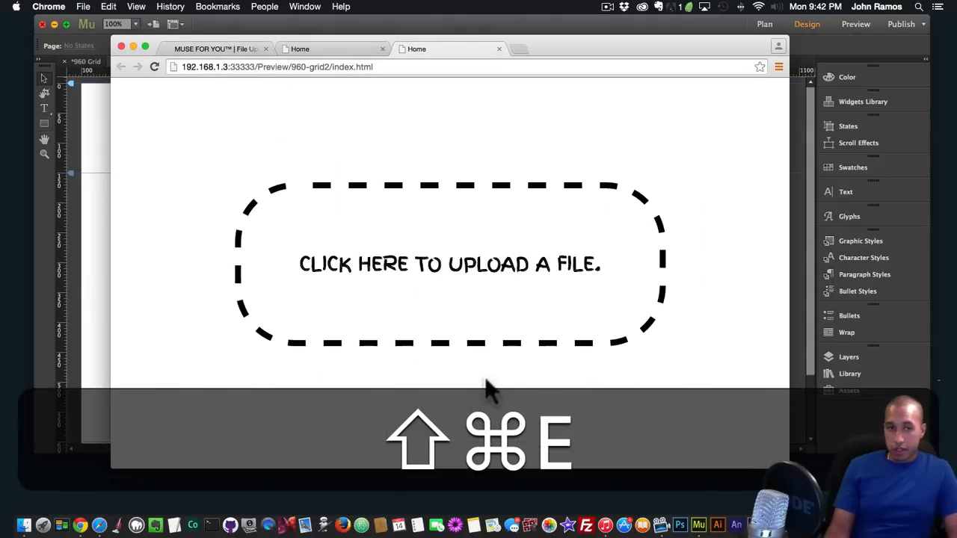
click(374, 281)
double_click(286, 293)
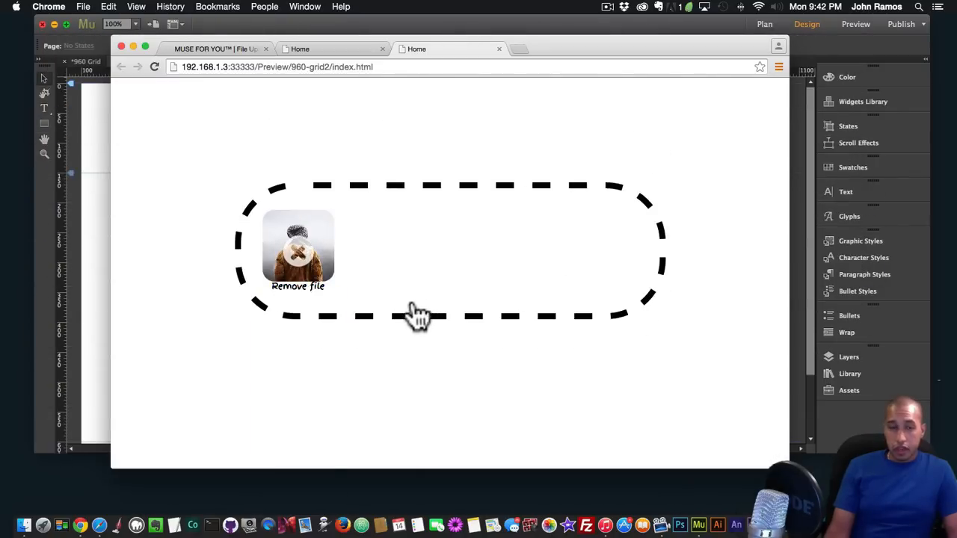
click(322, 287)
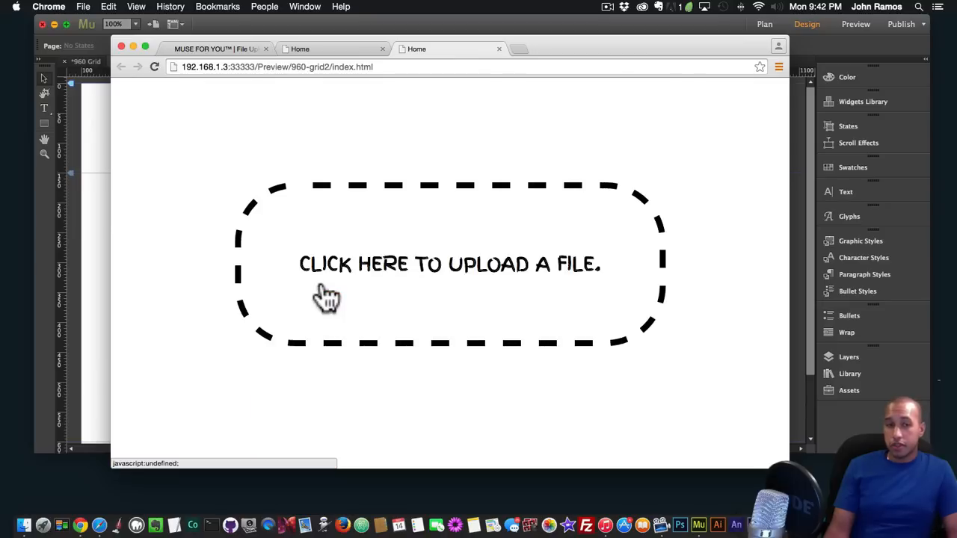
Upload muse-for-you-shop-image-26.jpeg once more, check its Remove file link and remove it again
click(419, 277)
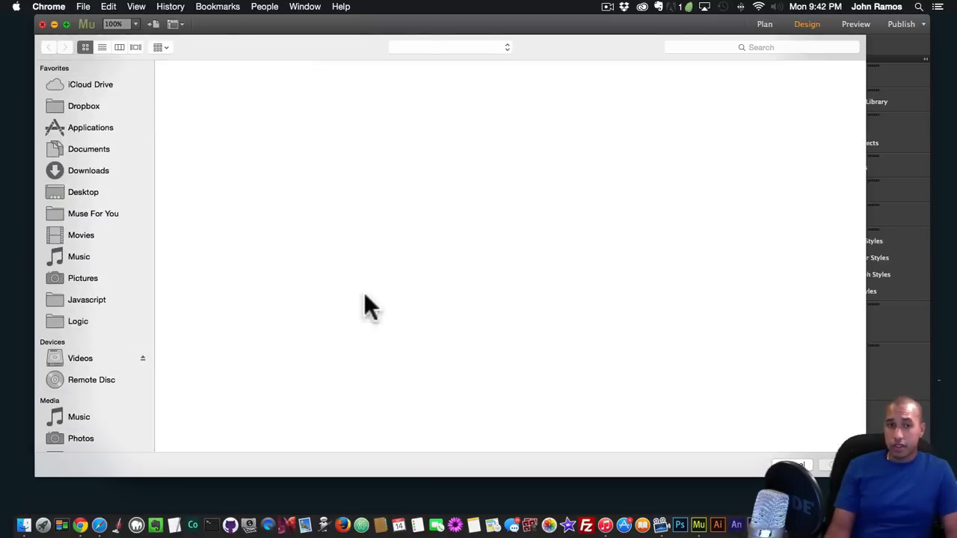
double_click(299, 295)
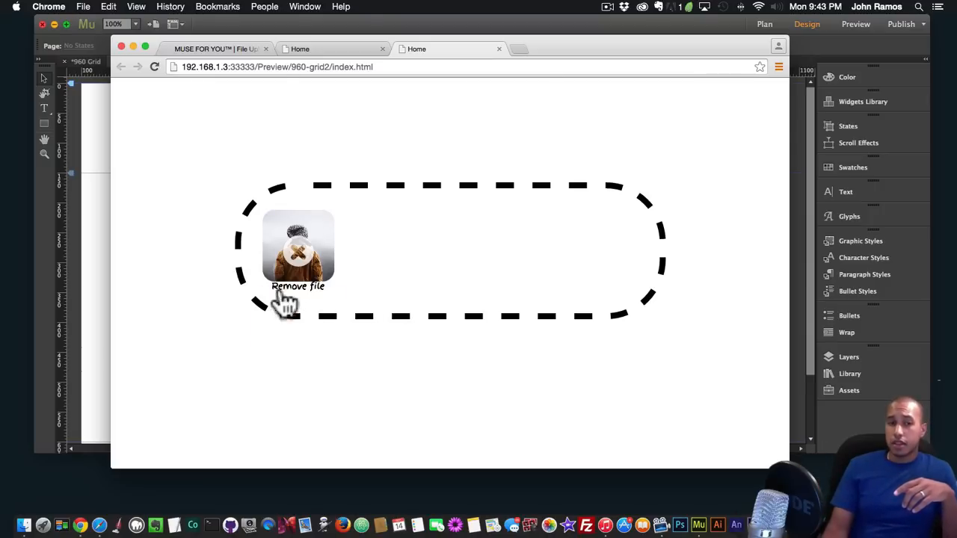
mouse_move(297, 299)
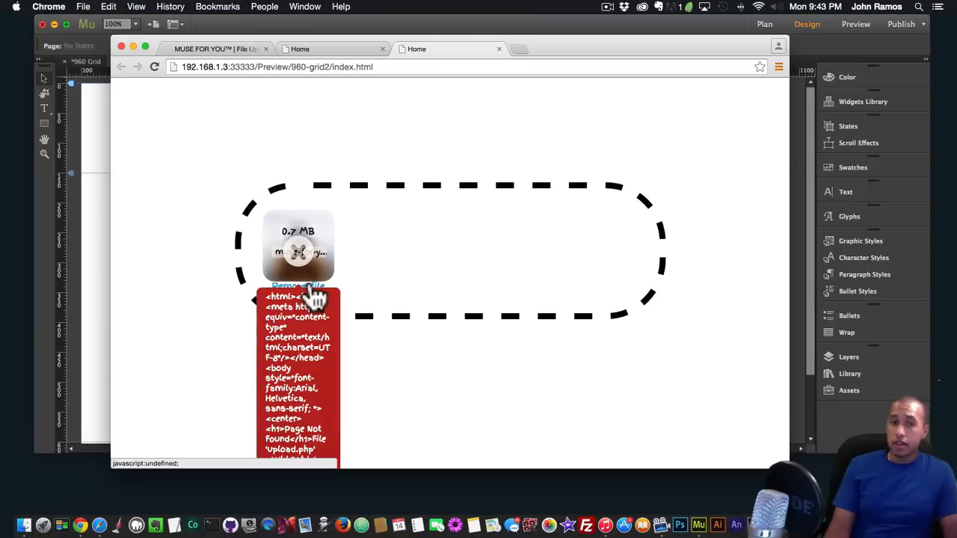
click(311, 293)
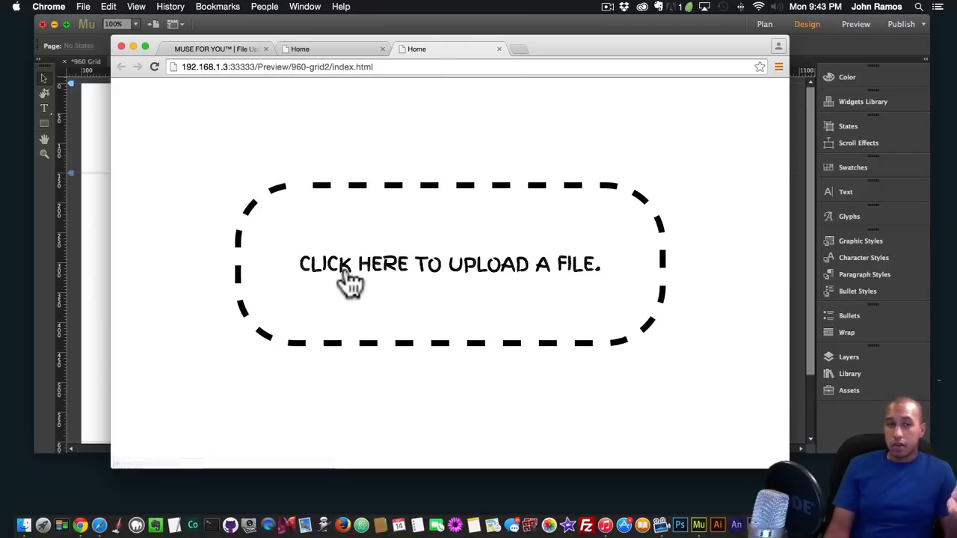
Check the image file sizes in the images folder and upload muse-for-you-shop-image-20.jpg to test removal with a larger file
click(346, 288)
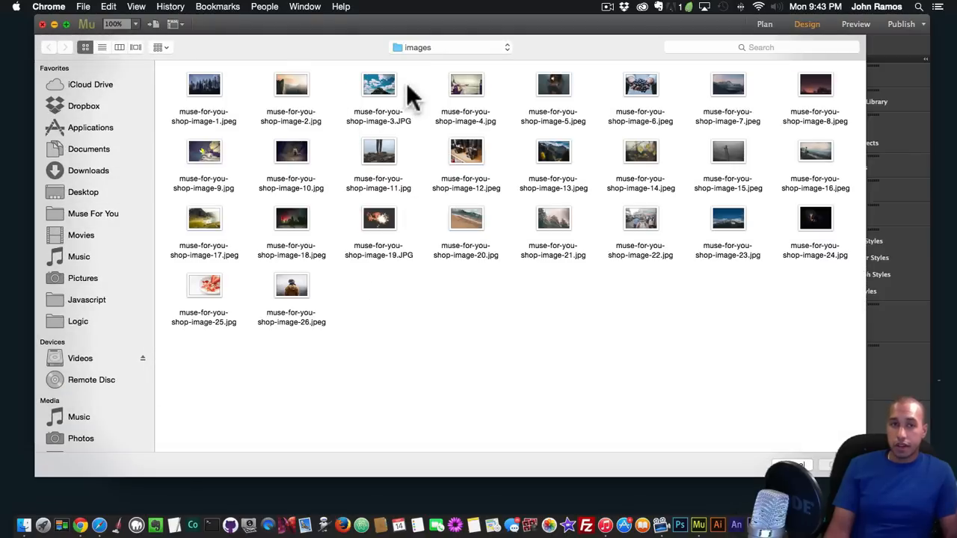
click(102, 48)
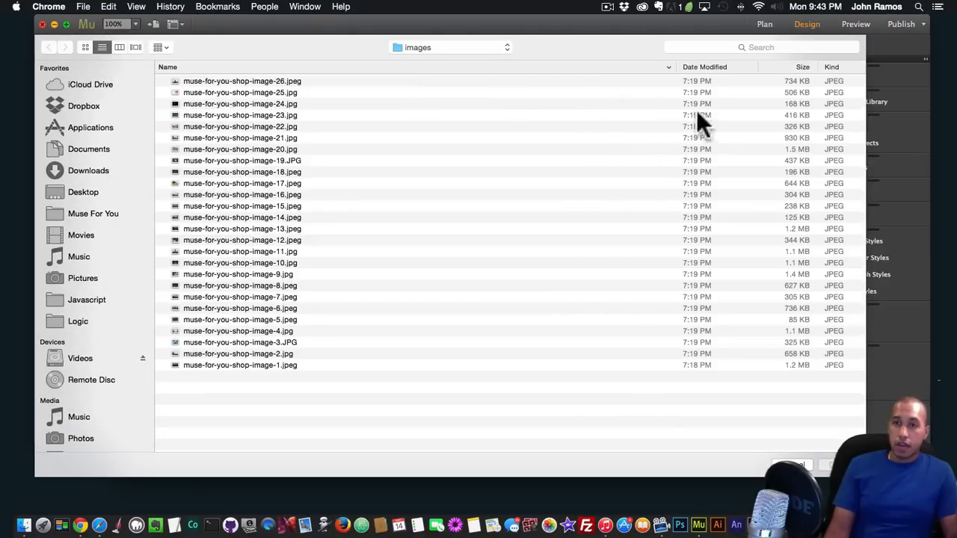
click(796, 150)
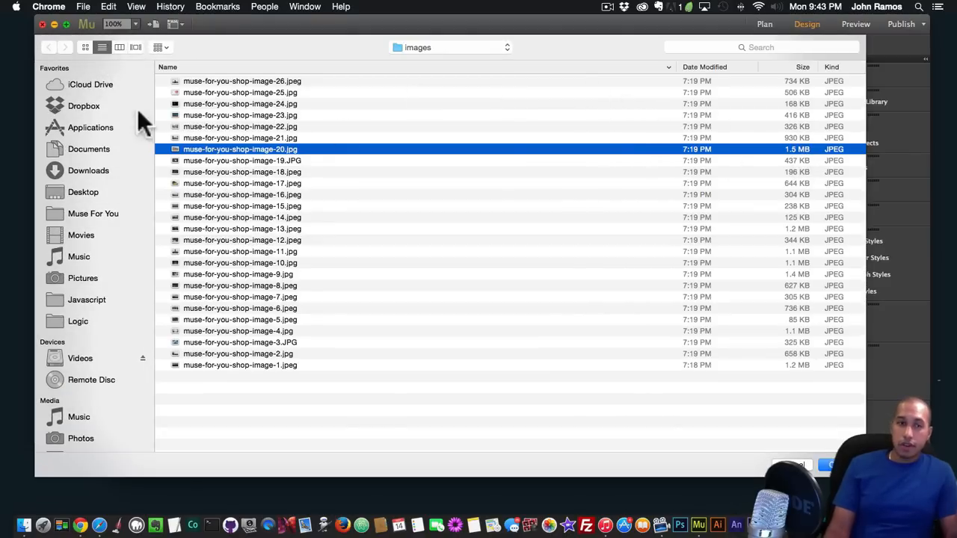
click(86, 47)
double_click(473, 241)
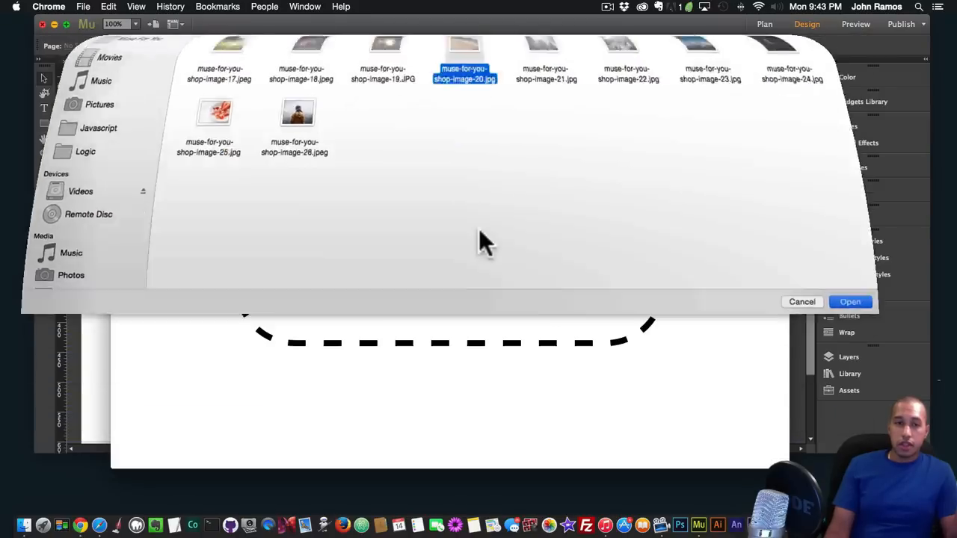
Remove the uploaded muse-for-you-shop-image-20.jpg from the file uploader
mouse_move(308, 296)
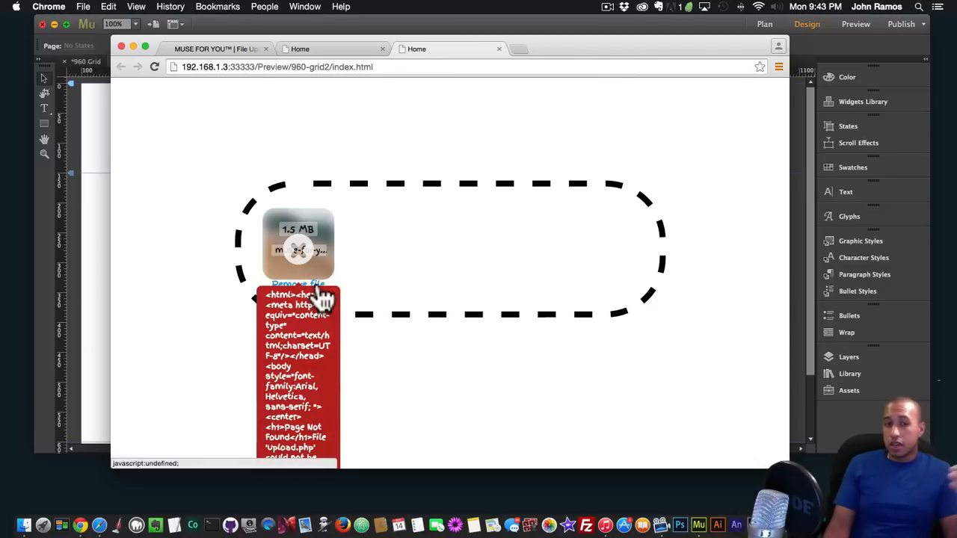
click(320, 291)
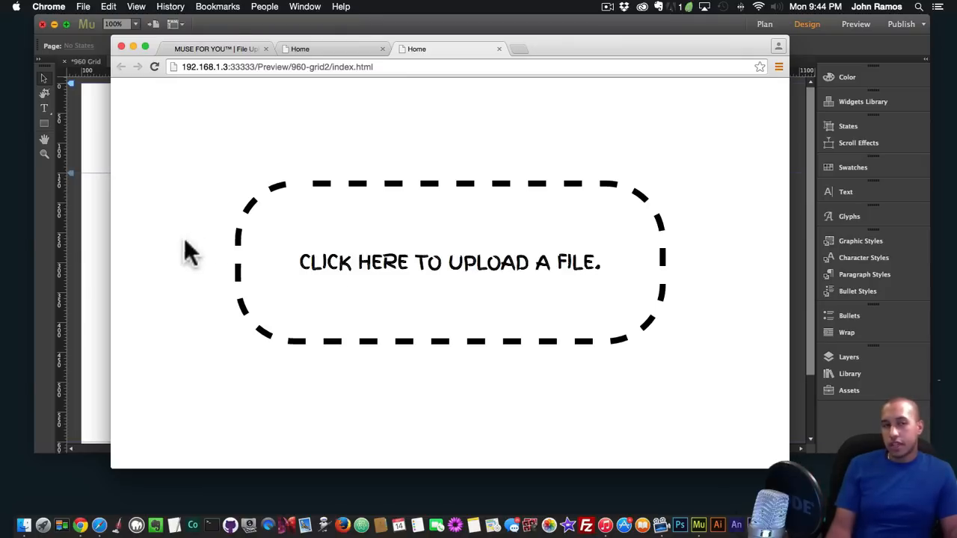
Switch back to Adobe Muse, review the file uploader's options and move the widget slightly up to Y 172
click(97, 225)
click(365, 274)
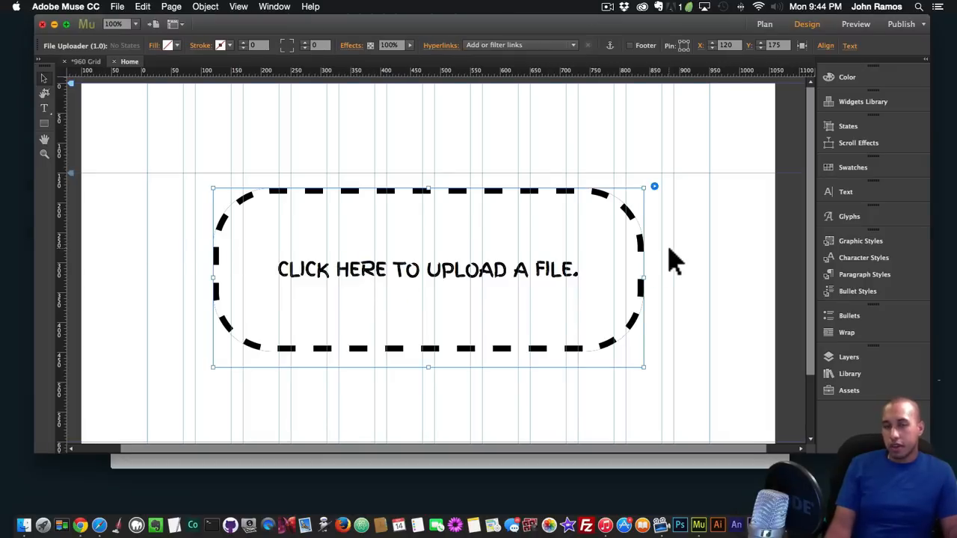
click(655, 187)
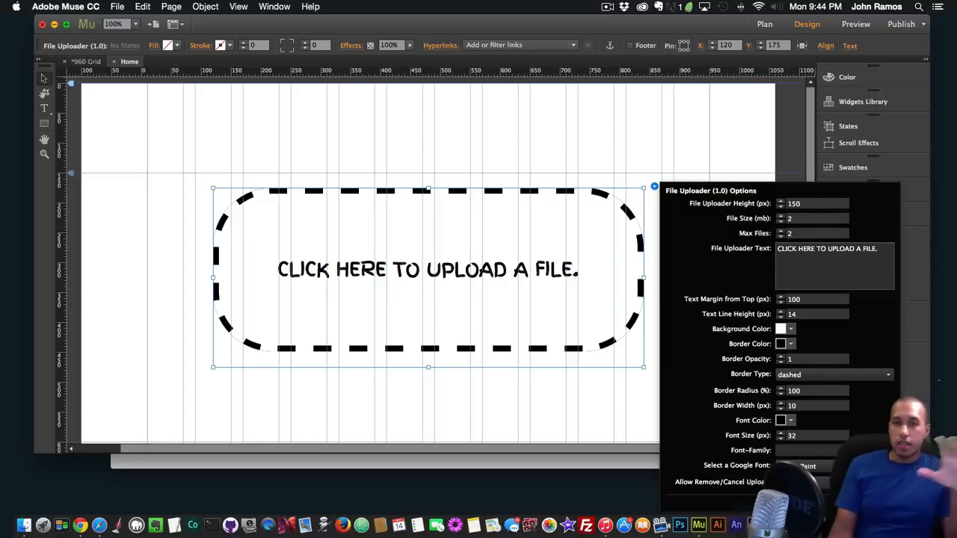
drag(474, 252, 493, 258)
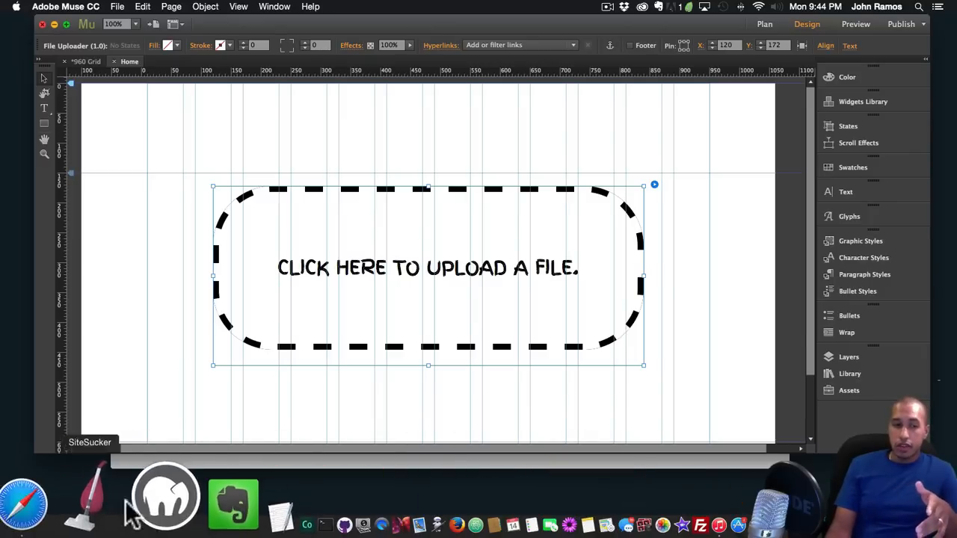
Switch to Safari, search Google for filezilla and view the FileZilla project's download page
click(111, 509)
text(goog)
key(Return)
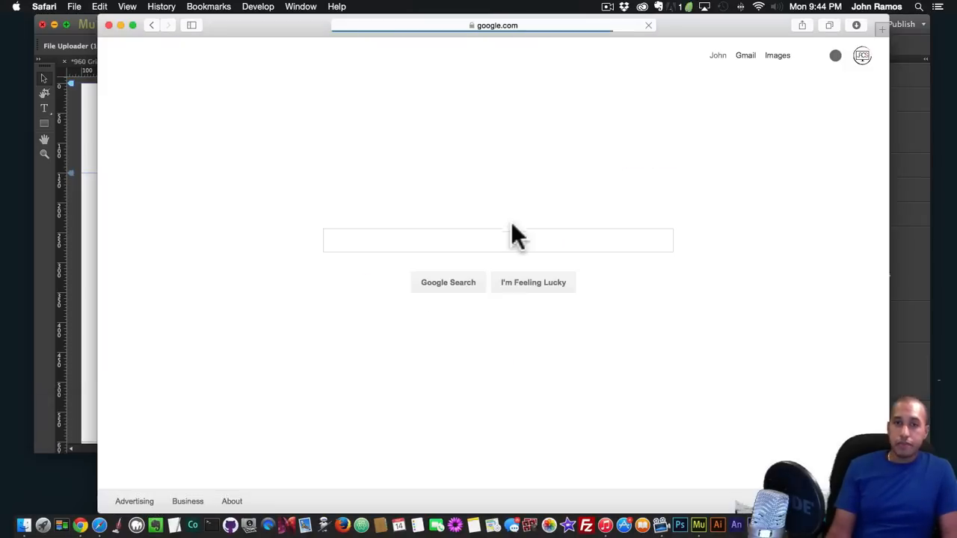
click(468, 240)
text(filezilla)
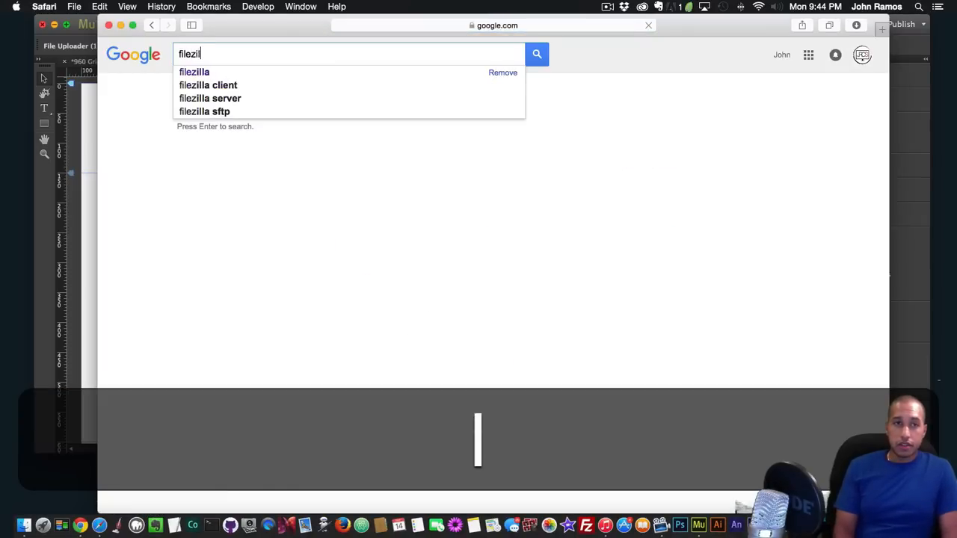
key(Return)
click(202, 149)
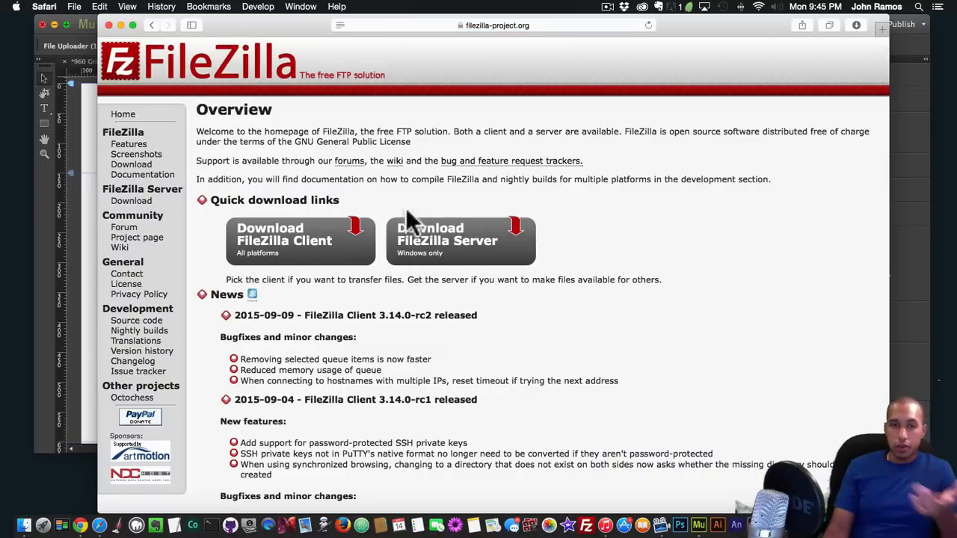
click(121, 25)
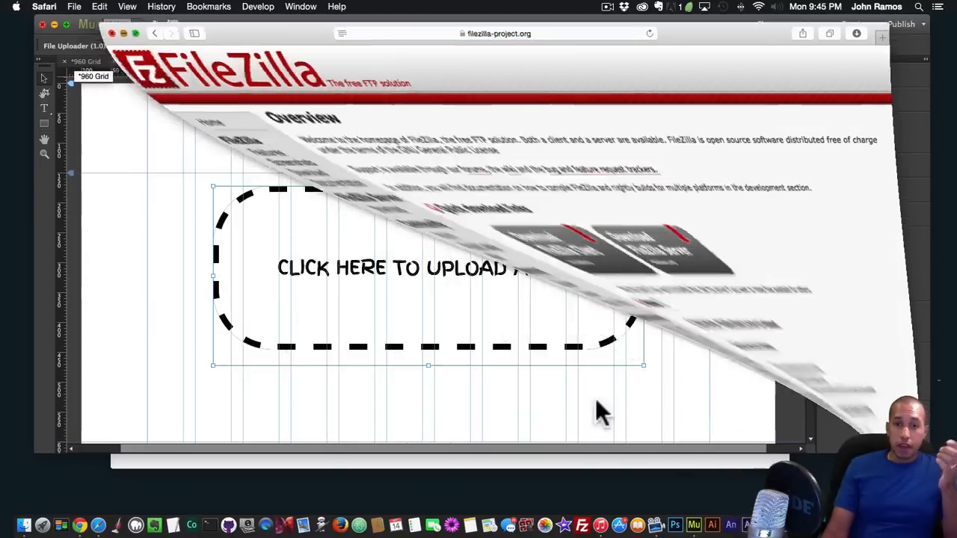
Switch to FileZilla, dismiss the update offer and enter the FTP host address for a quick connection
click(581, 522)
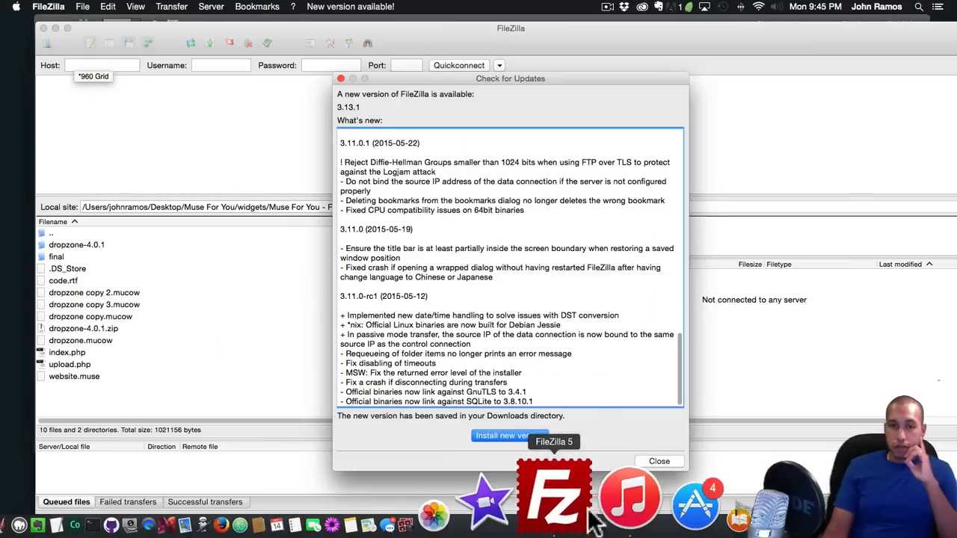
click(655, 462)
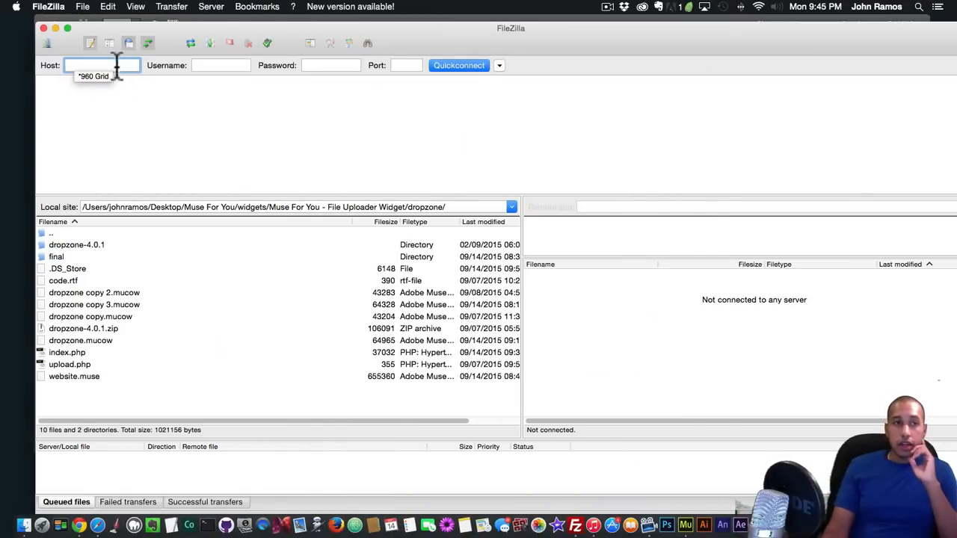
text(g)
key(BackSpace)
text(ftp.johnramoscomputer)
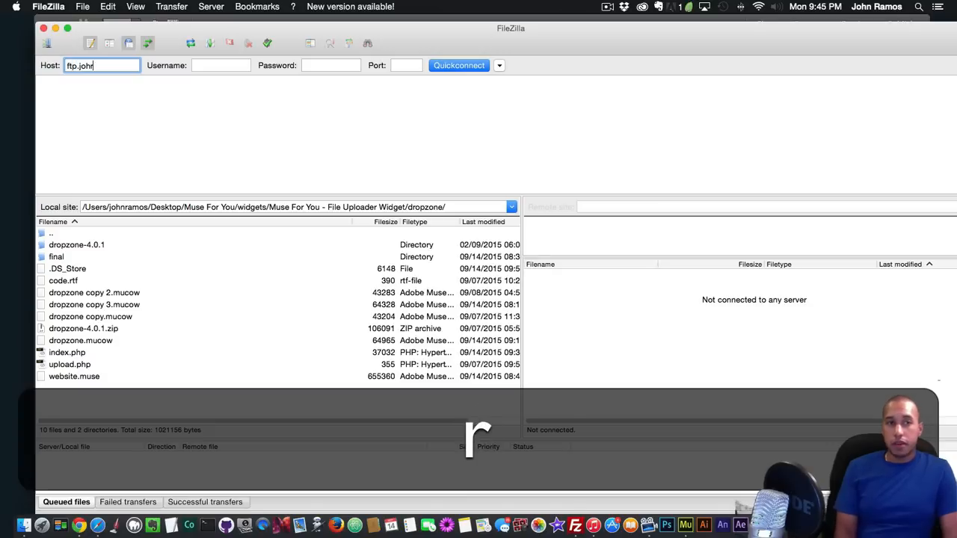
text(service.com)
key(Tab)
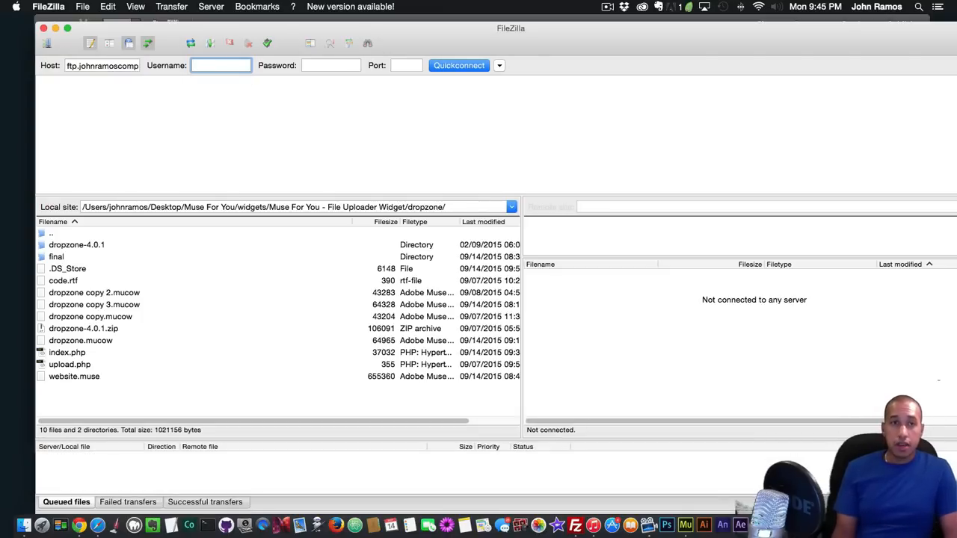
key(Tab)
click(403, 65)
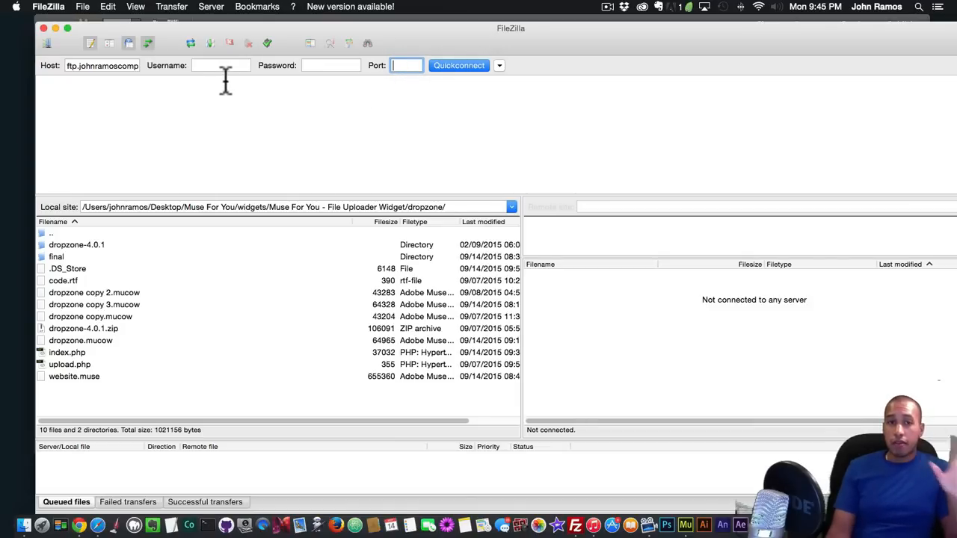
Connect to the saved hosting site through the Site Manager and find the public_html folder on the remote server
drag(82, 38, 88, 23)
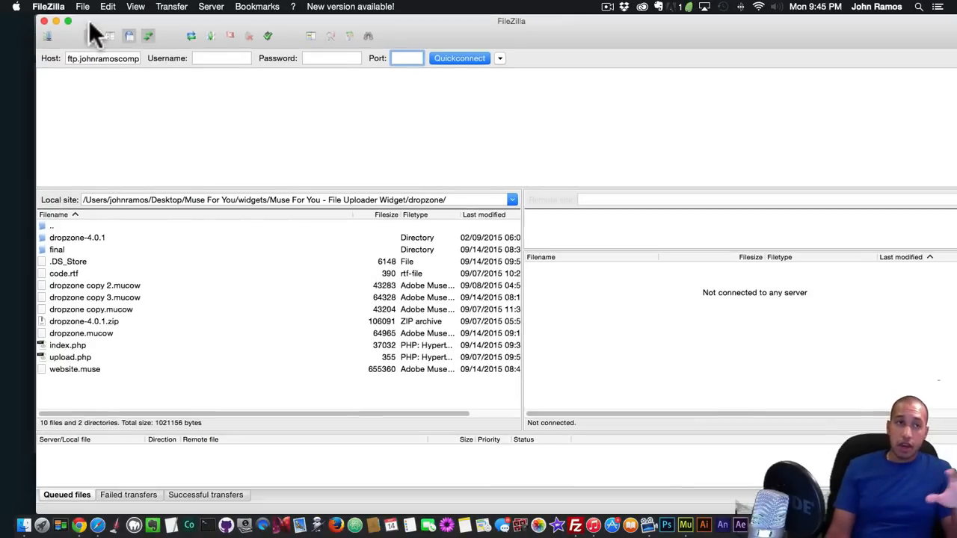
click(47, 34)
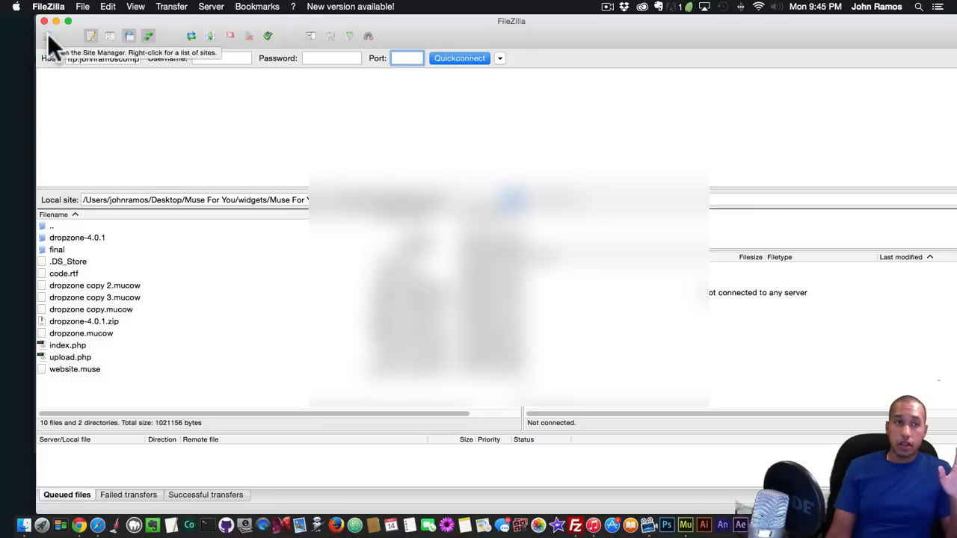
click(569, 387)
click(643, 321)
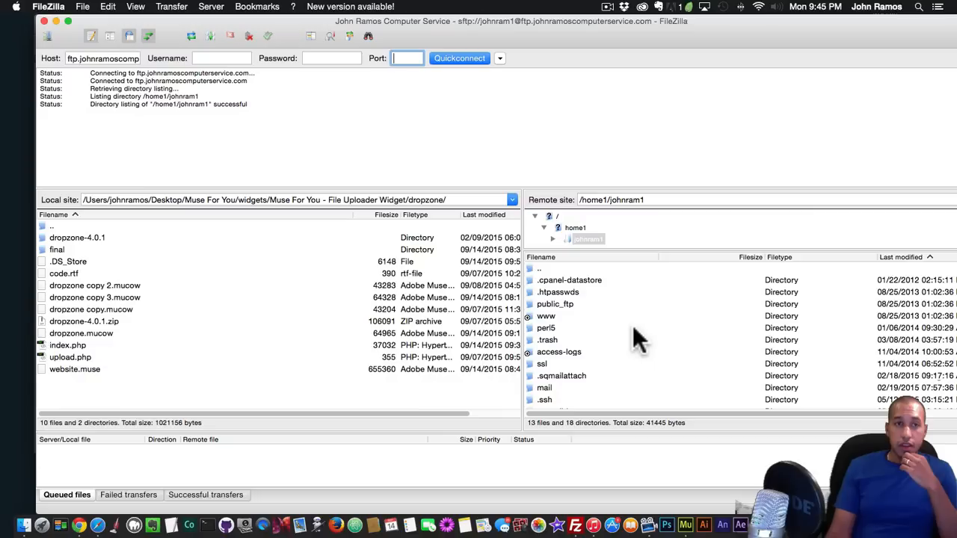
scroll(628, 320, down, 6)
scroll(586, 365, up, 3)
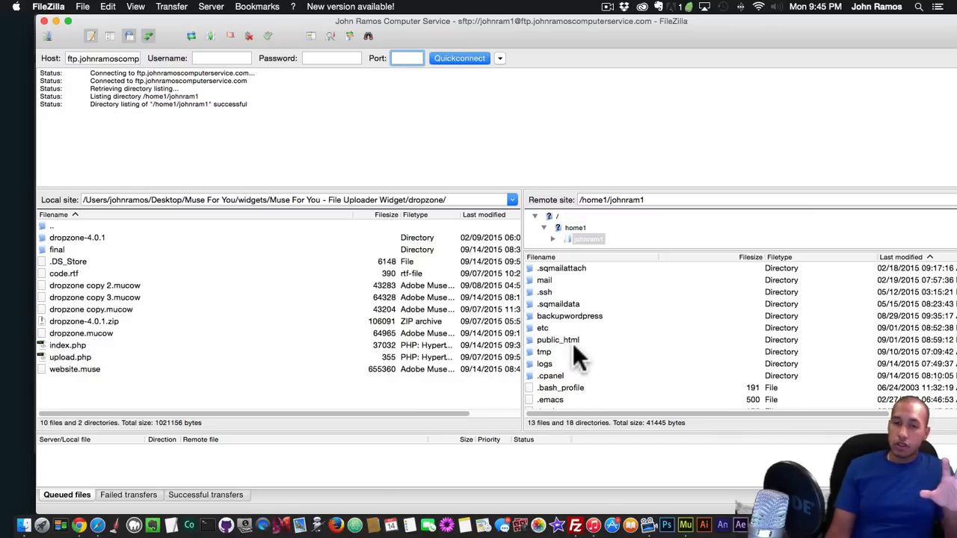
click(56, 21)
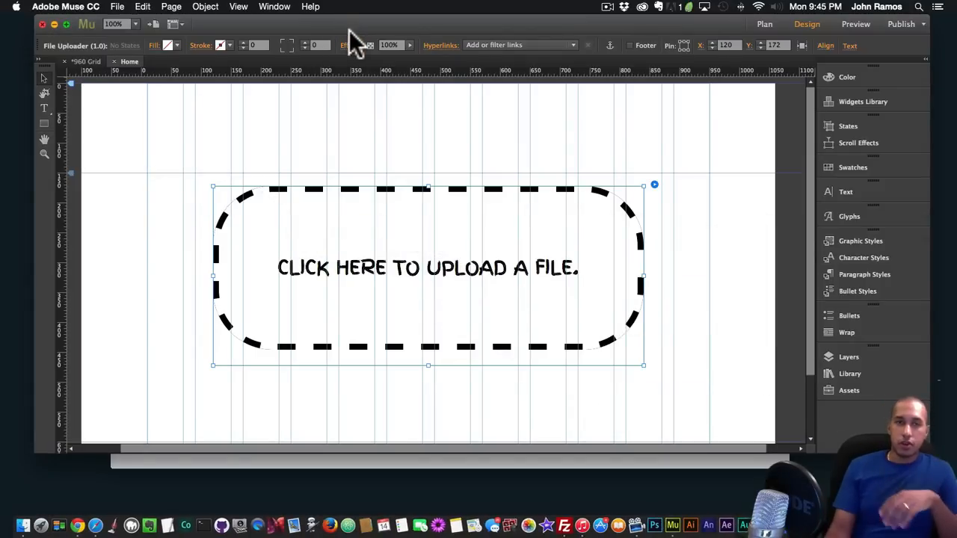
Switch to Adobe Muse, start uploading the site to an FTP host and enter the FTP server address to connect
drag(348, 25, 348, 33)
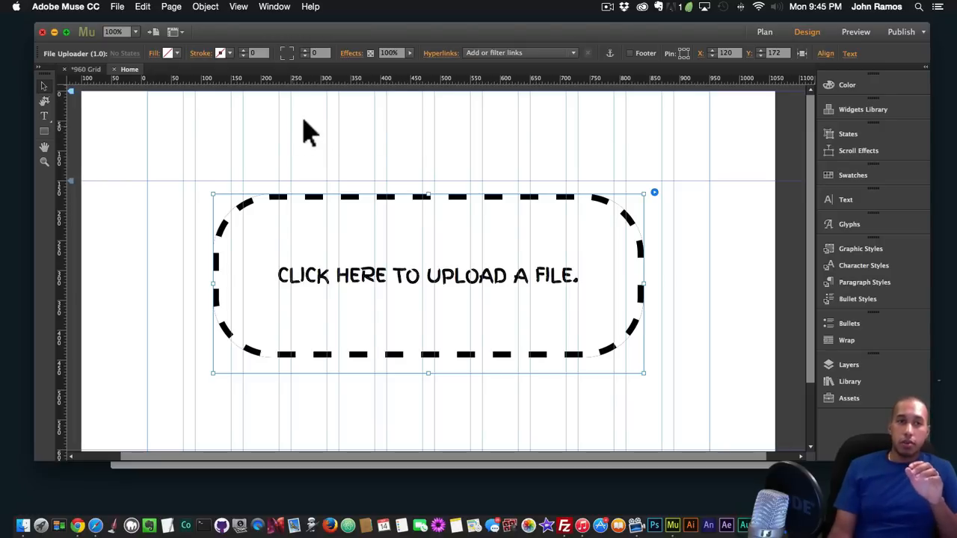
click(119, 6)
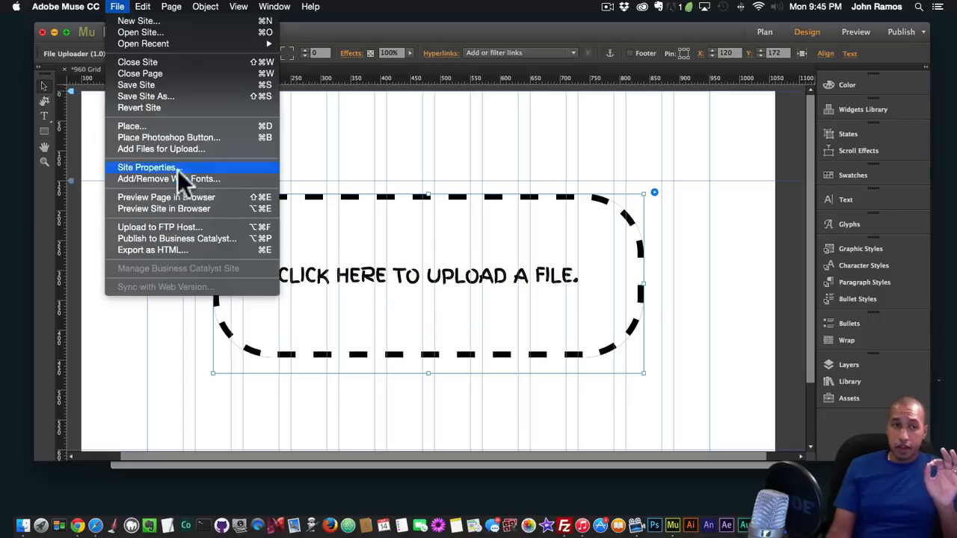
click(162, 227)
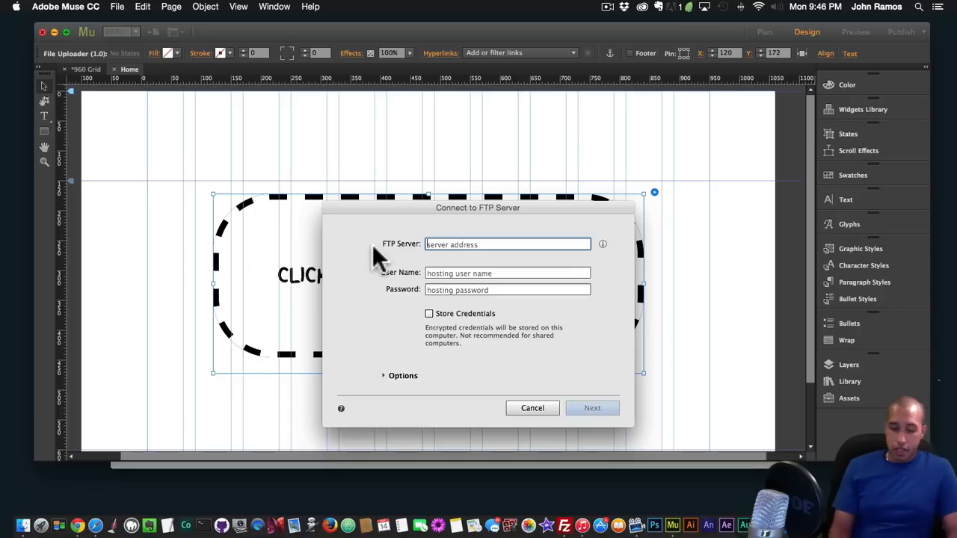
text(ftp.johnramos)
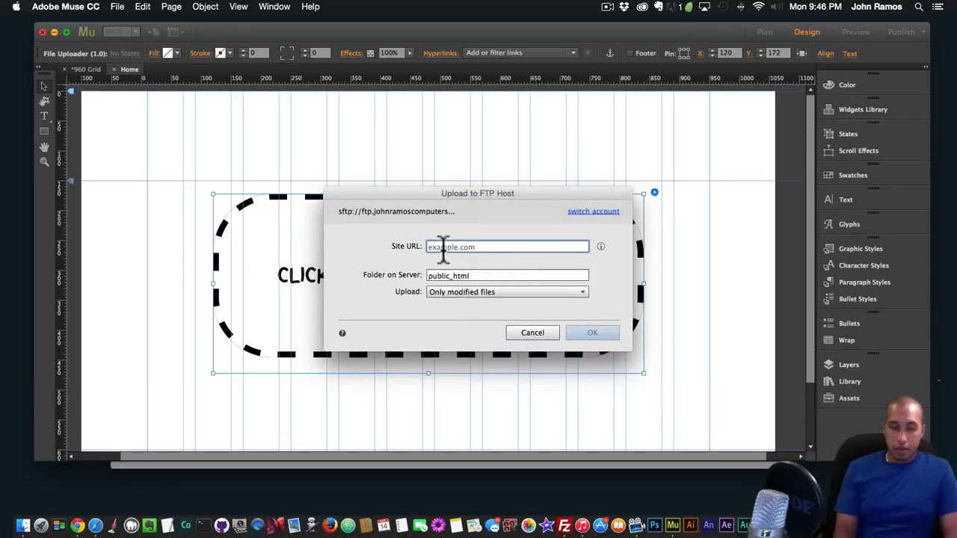
text(www.musef)
key(BackSpace)
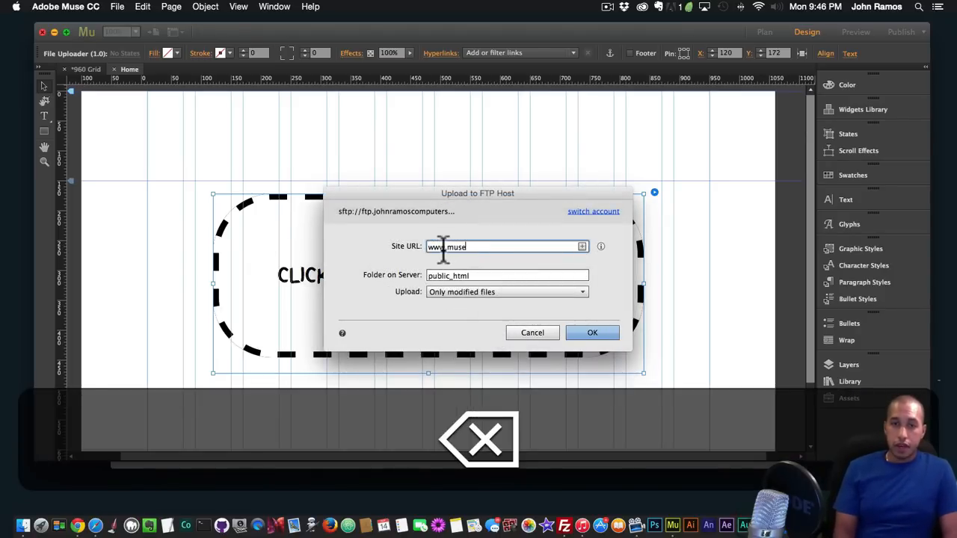
text(foryoushop.com)
click(492, 275)
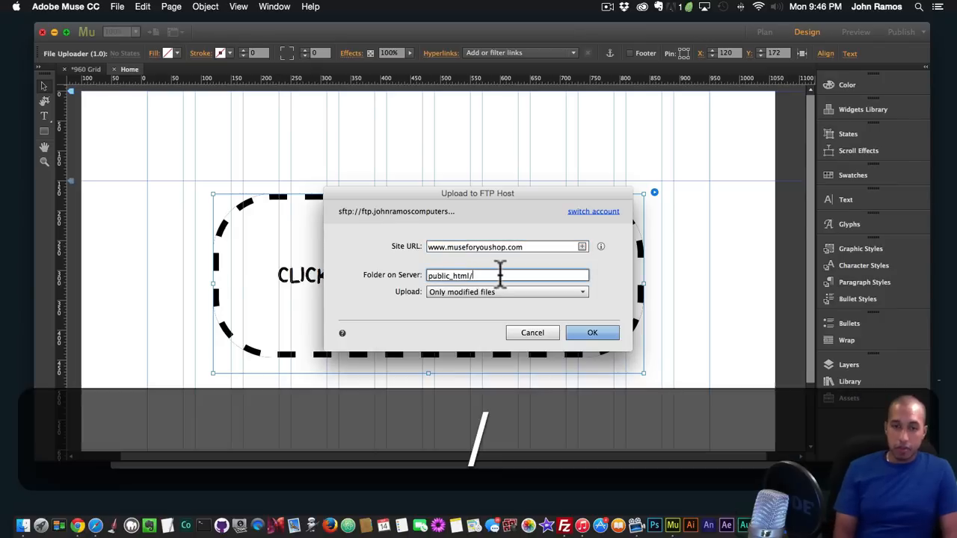
text(museforyoushop/)
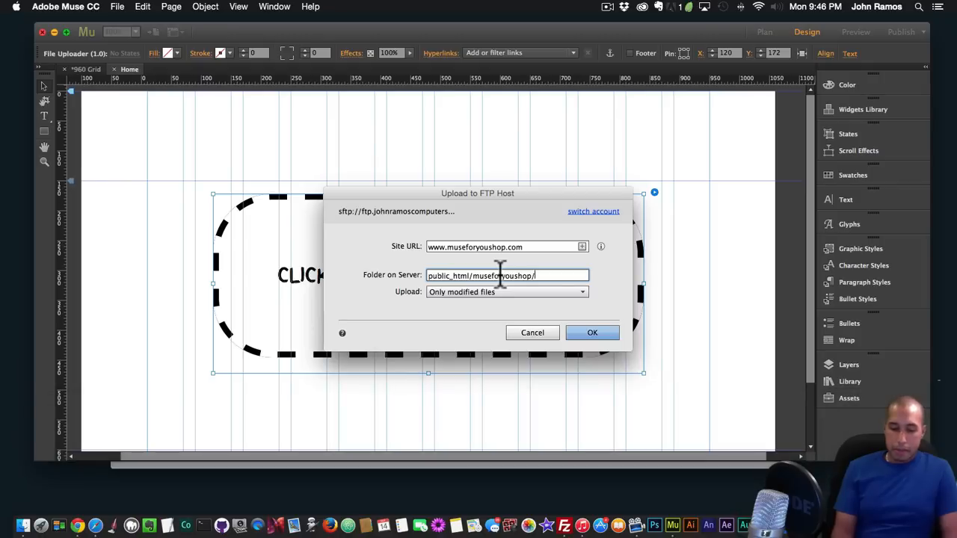
text(file-uplo)
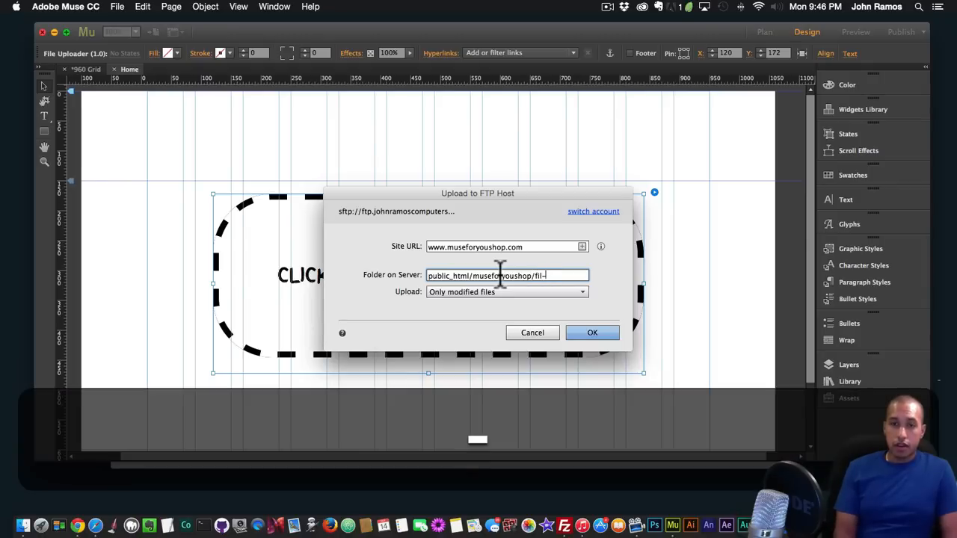
text(ade)
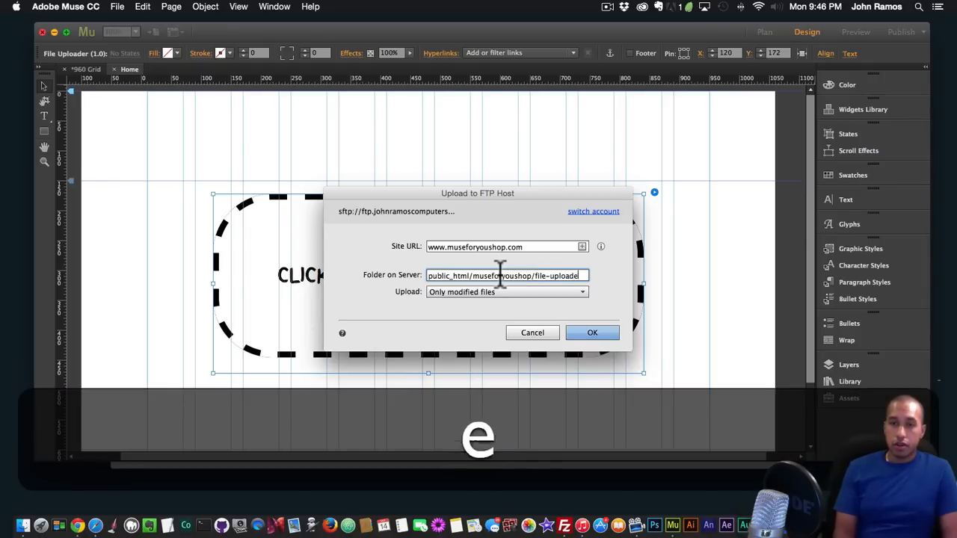
text(r-widget-demo)
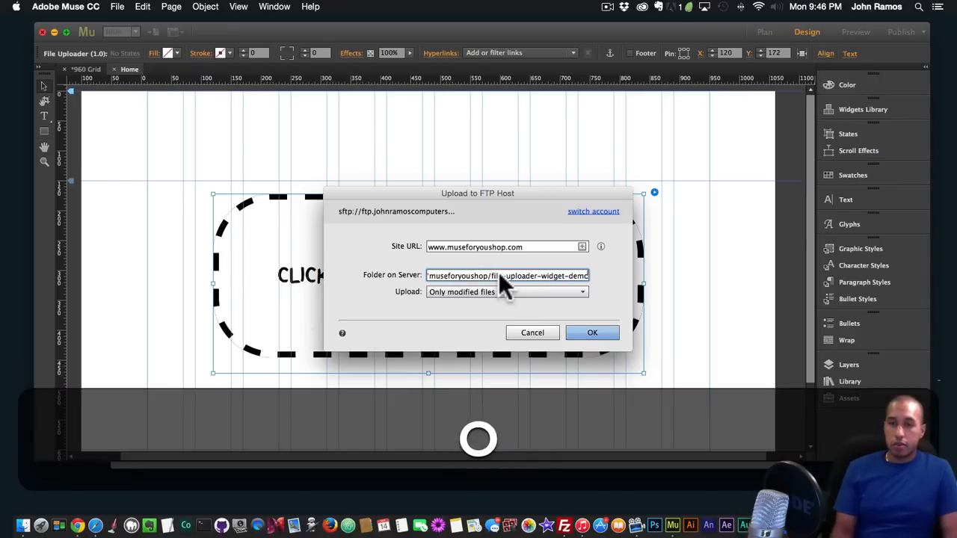
Upload the modified files, creating the missing server folder and ignoring the site validation warning
click(587, 333)
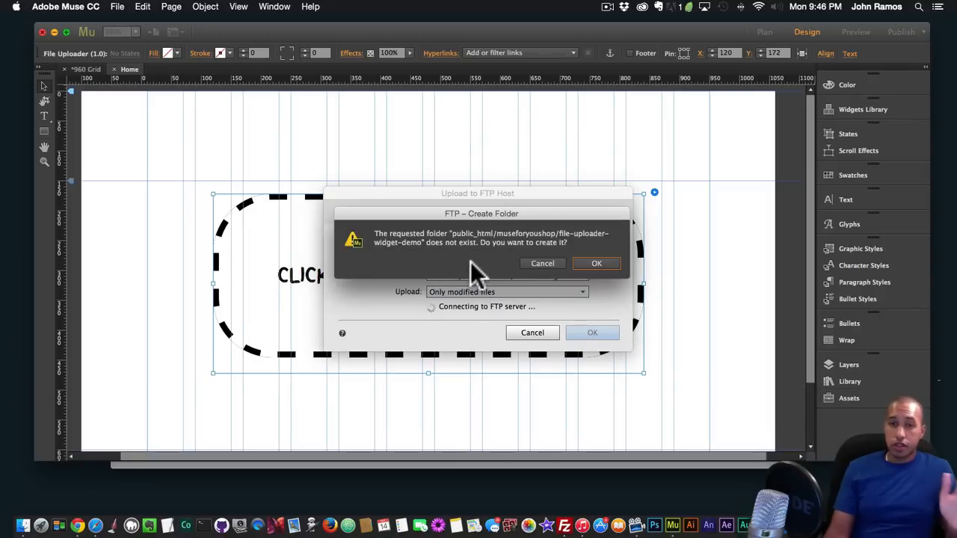
click(597, 265)
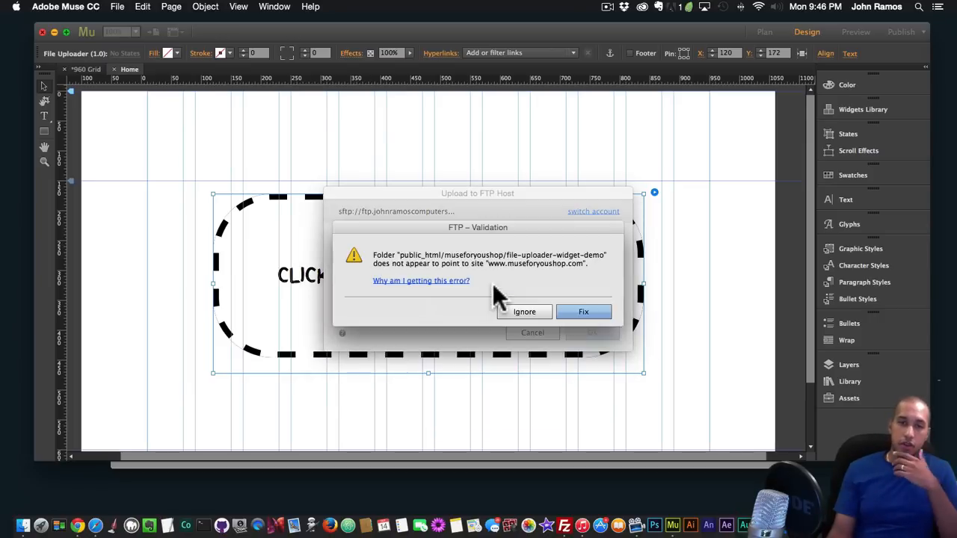
click(513, 307)
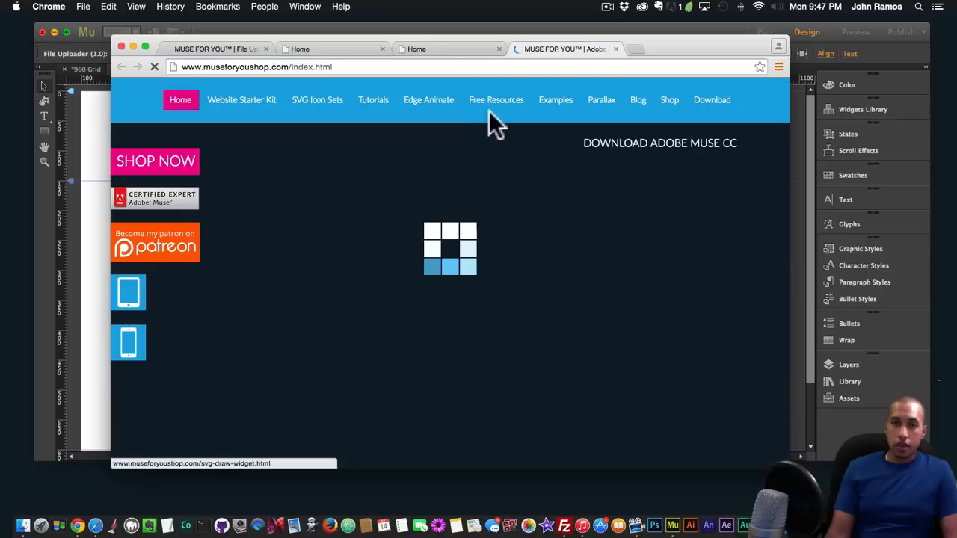
click(612, 147)
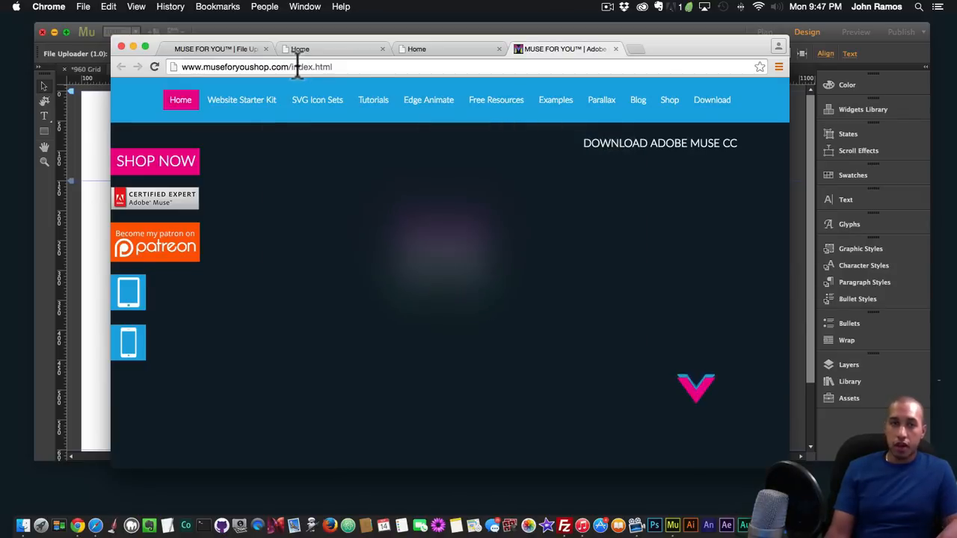
drag(291, 66, 406, 65)
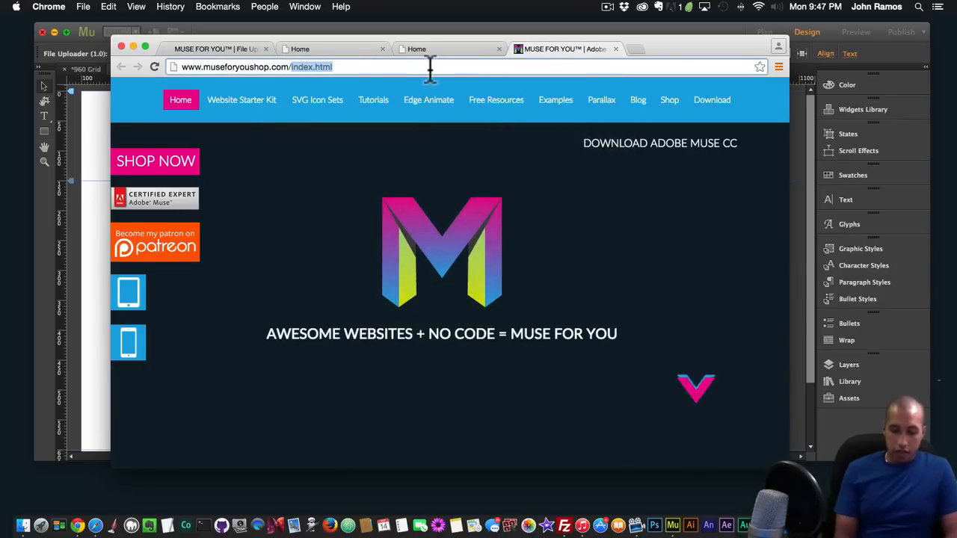
text(file-uploader-widget-demo)
key(Return)
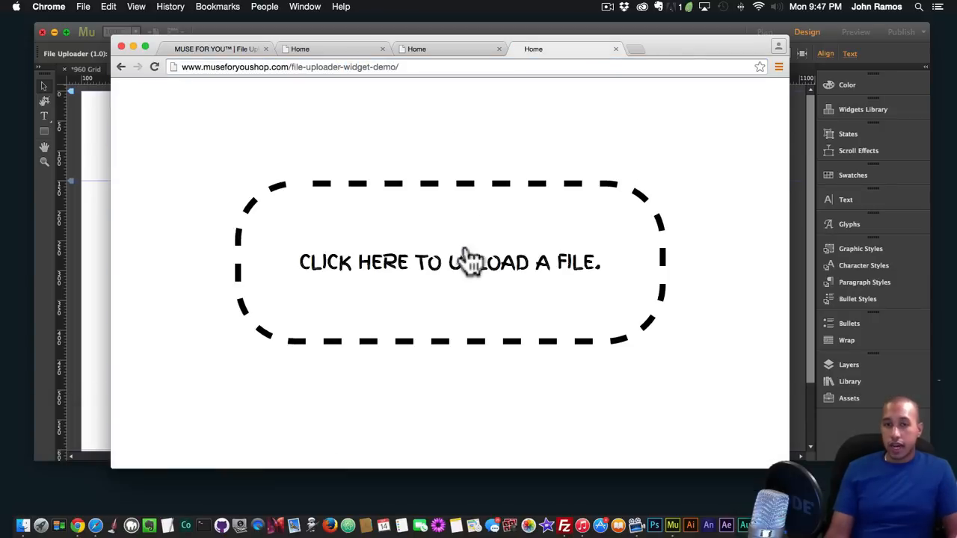
Test the live uploader by uploading muse-for-you-shop-image-26.jpeg from the images folder
click(454, 271)
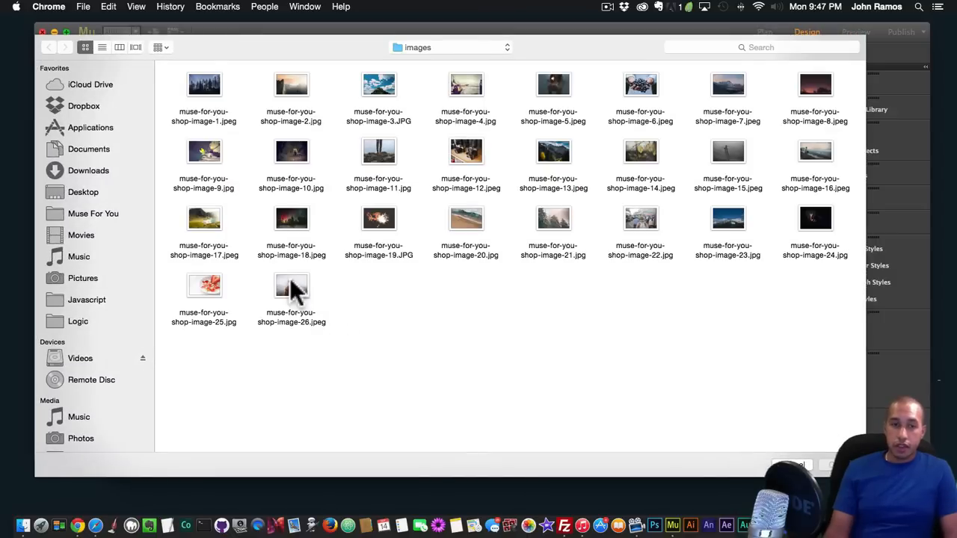
double_click(292, 289)
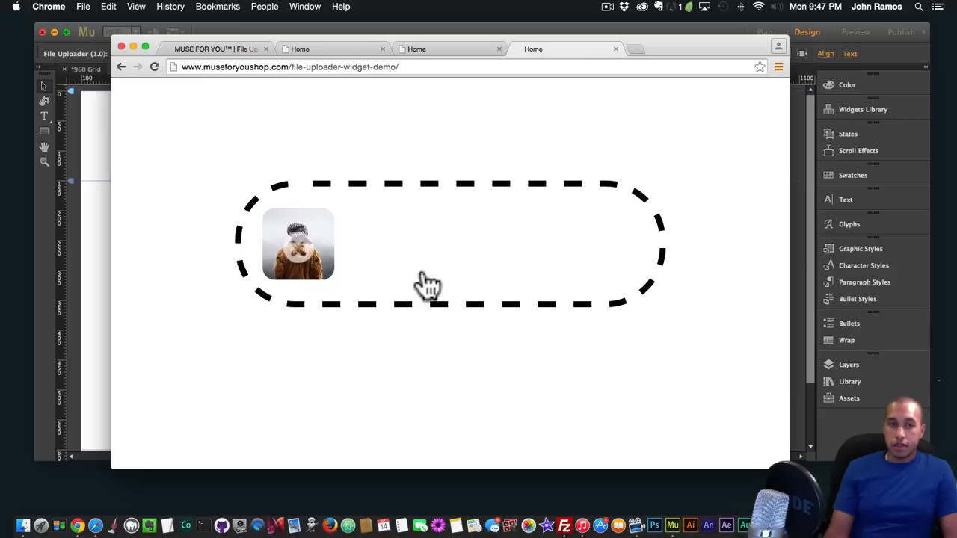
mouse_move(278, 235)
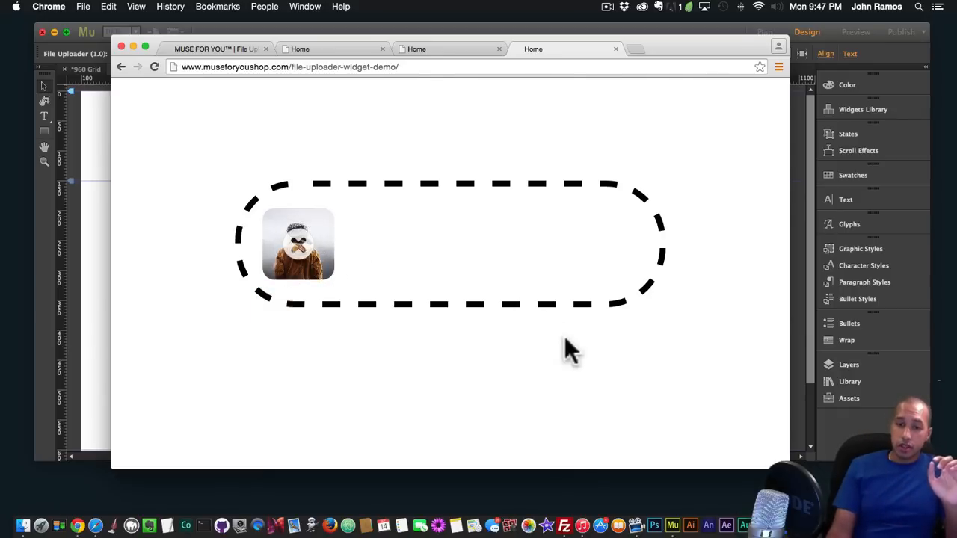
Switch to FileZilla and open the remote folder public_html/museforyoushop/file-uploader-widget-demo
click(566, 520)
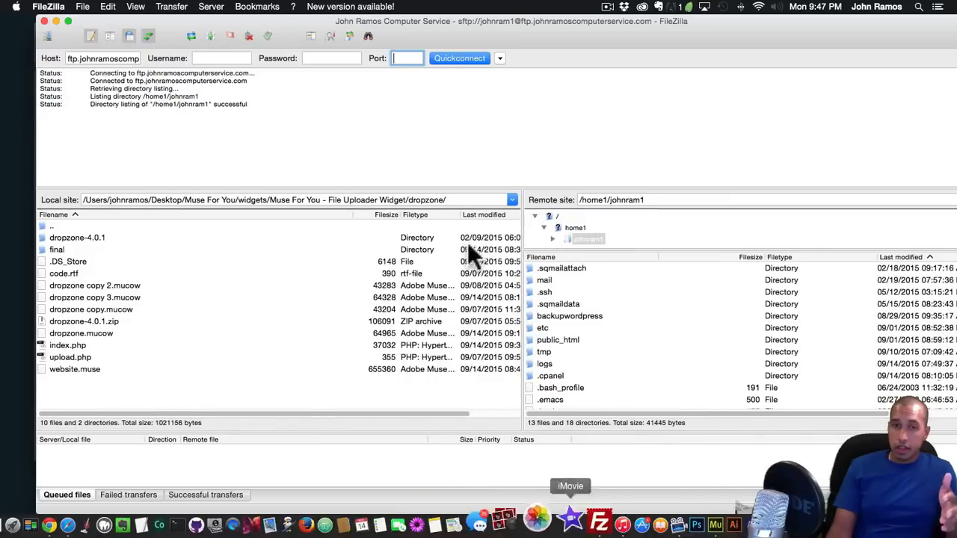
click(559, 340)
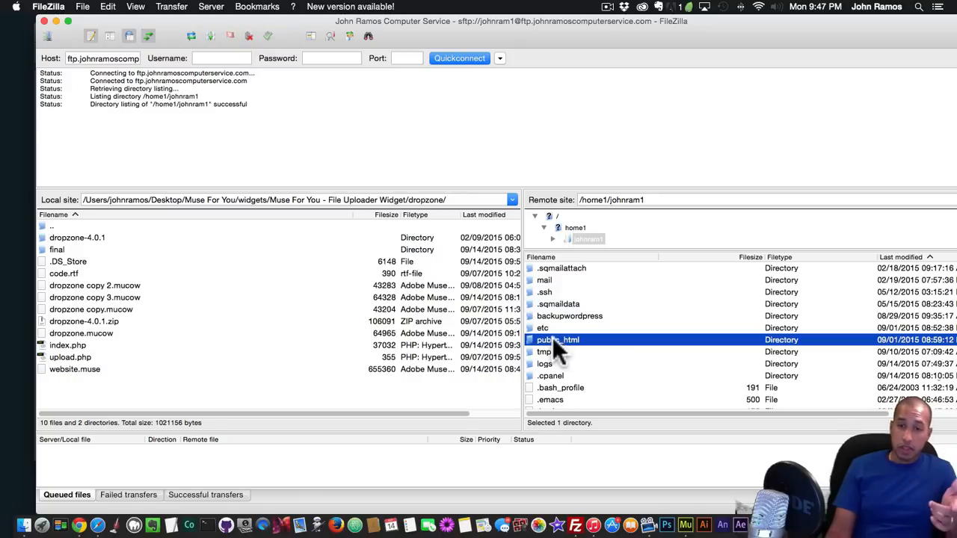
double_click(558, 340)
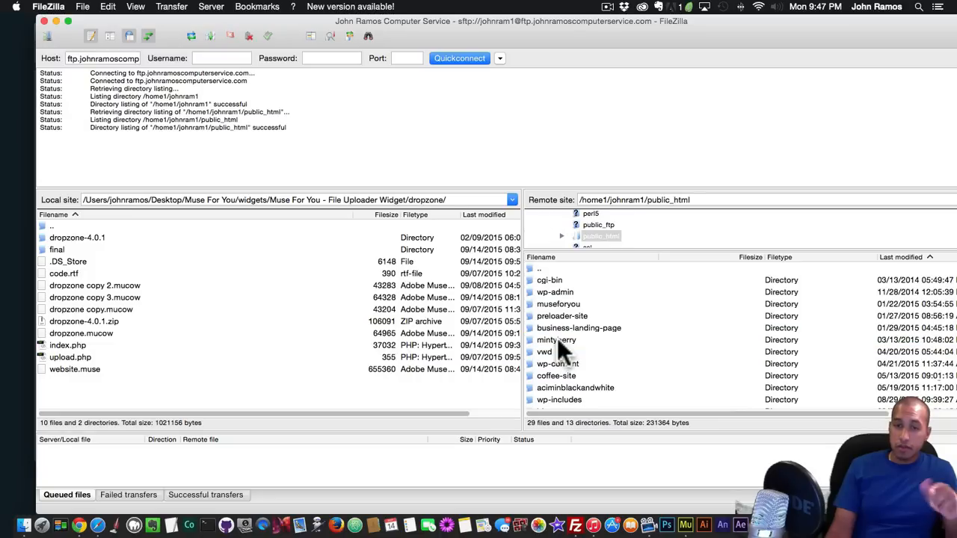
scroll(558, 340, down, 5)
scroll(558, 341, up, 2)
double_click(556, 315)
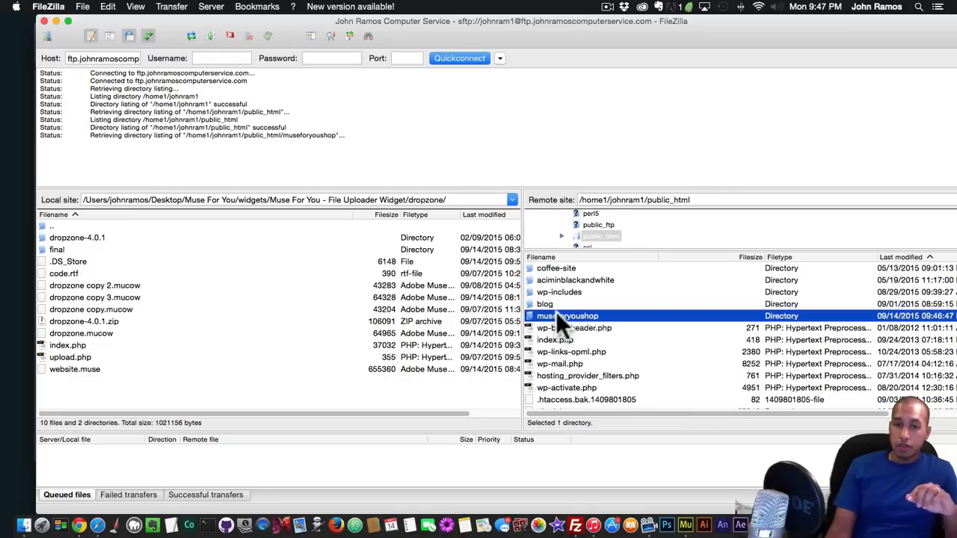
scroll(576, 329, down, 10)
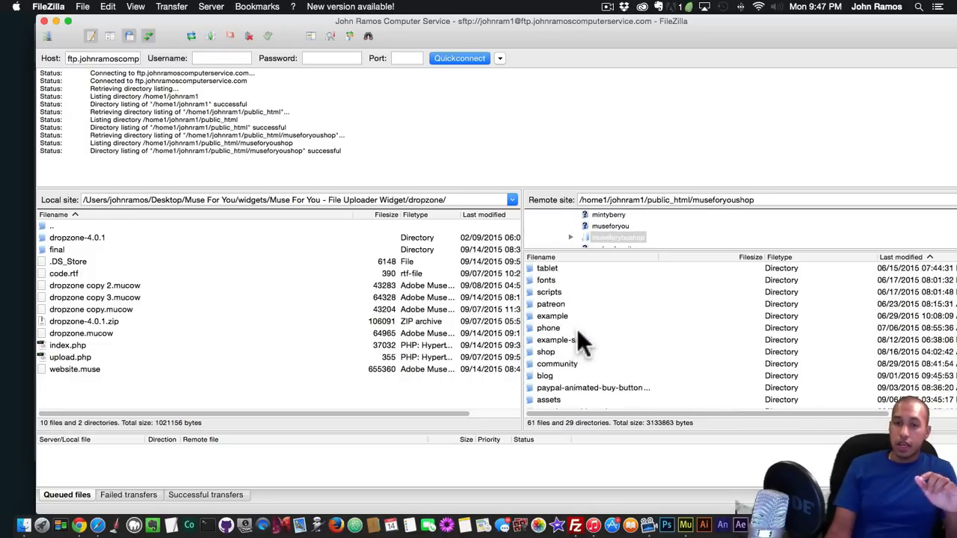
scroll(576, 330, down, 2)
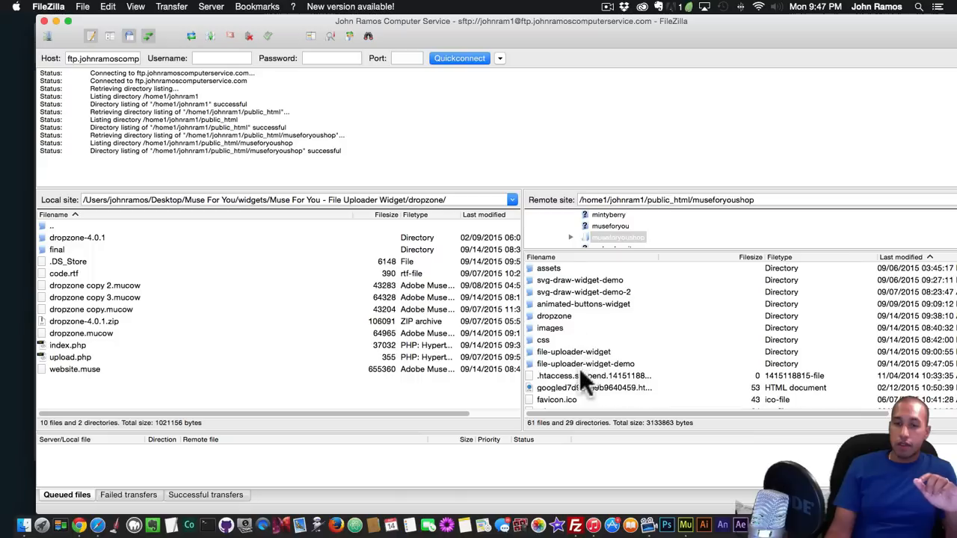
click(582, 363)
double_click(599, 365)
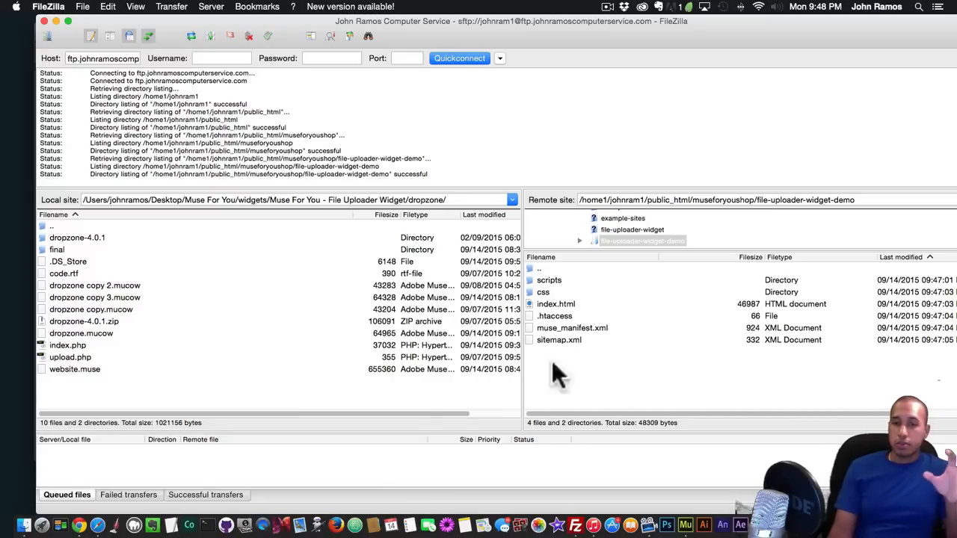
Switch to Finder, open the File Uploader widget's dropzone/final folder and show its contents as icons
click(25, 524)
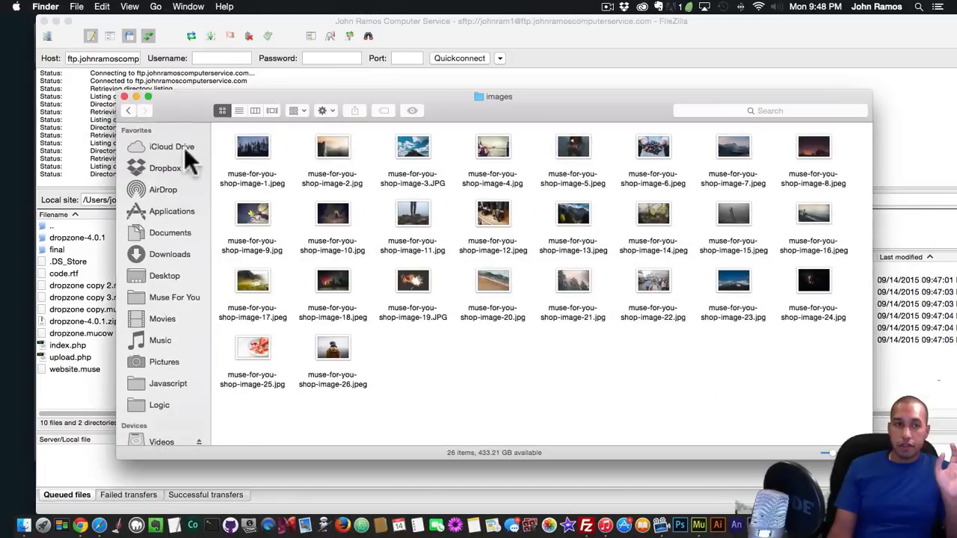
click(128, 110)
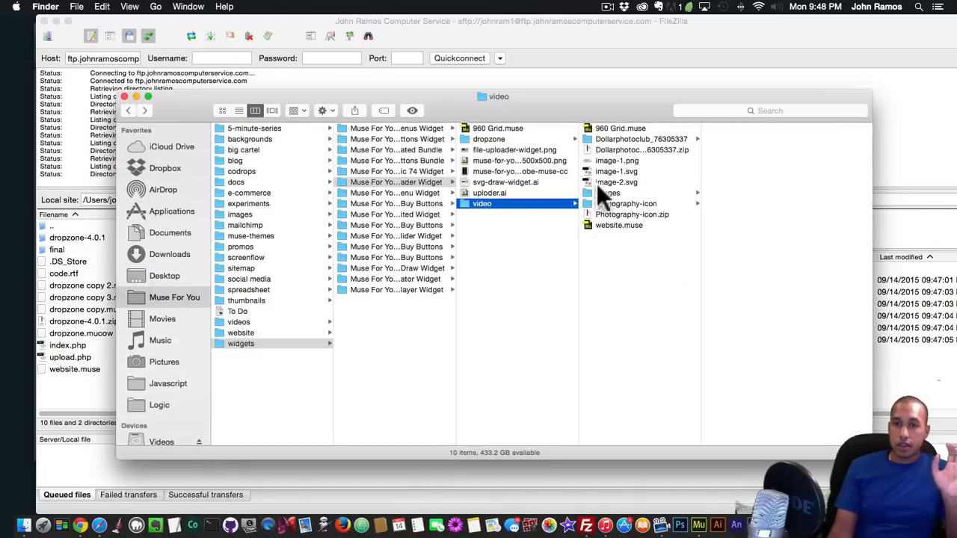
click(487, 138)
click(621, 202)
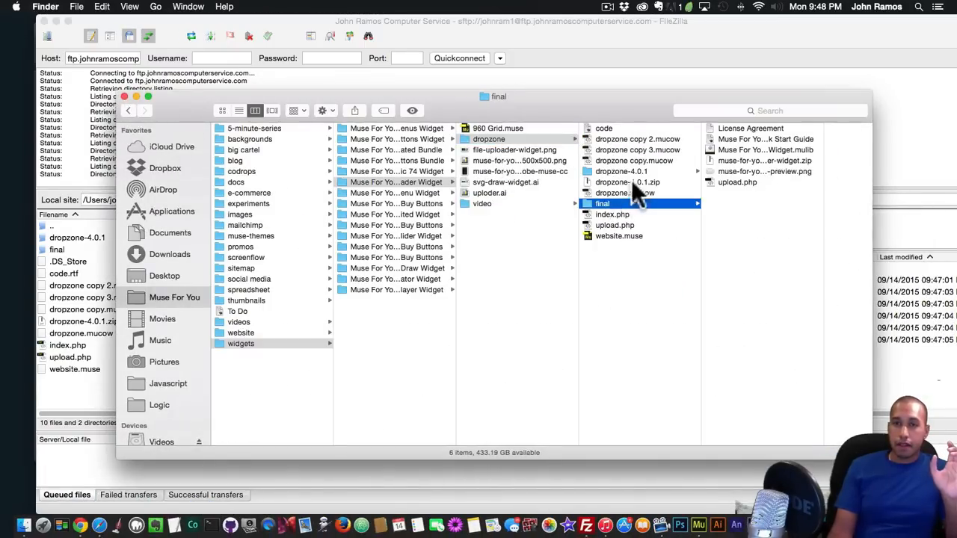
click(222, 110)
drag(487, 104, 418, 114)
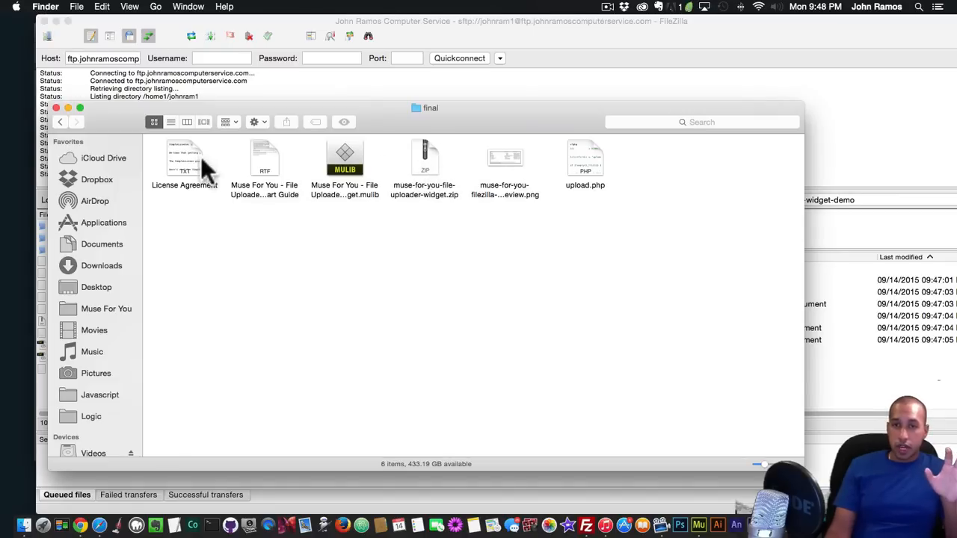
Go through the widget package files and view muse-for-you-filezilla-directory-preview.png for the required server folder layout
click(582, 168)
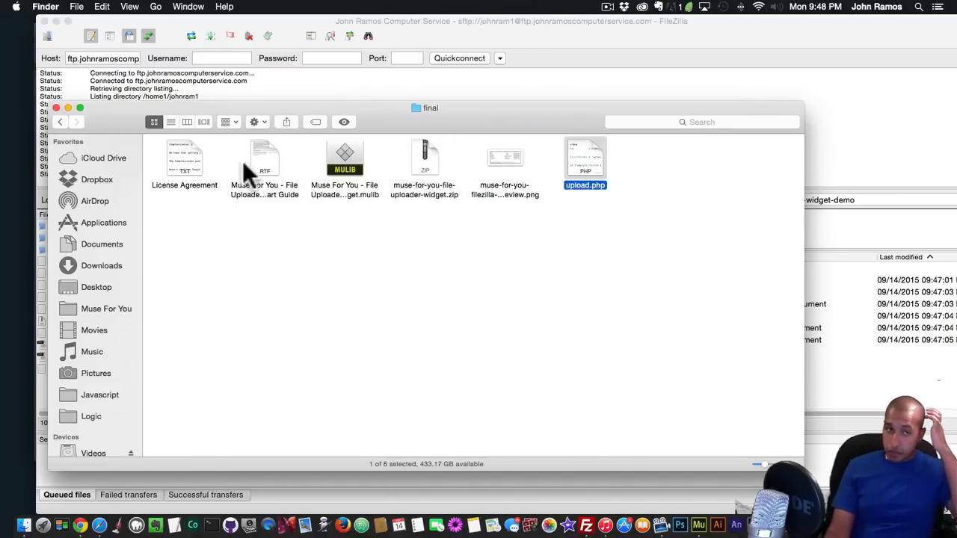
click(200, 159)
click(275, 164)
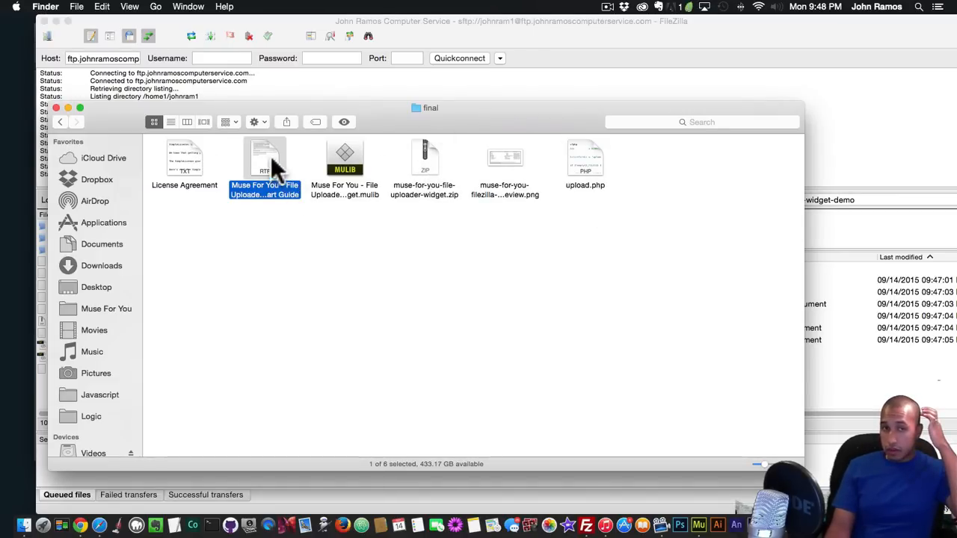
click(351, 171)
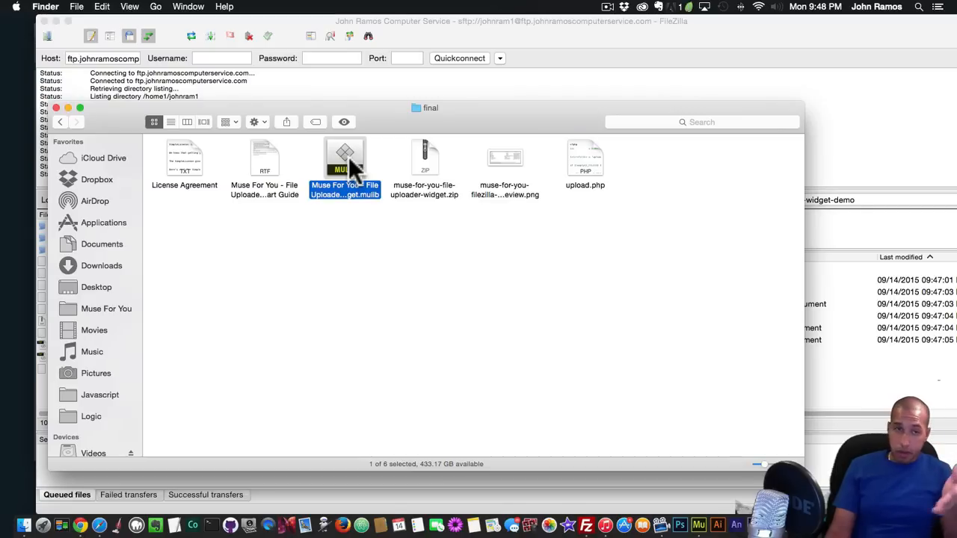
double_click(501, 161)
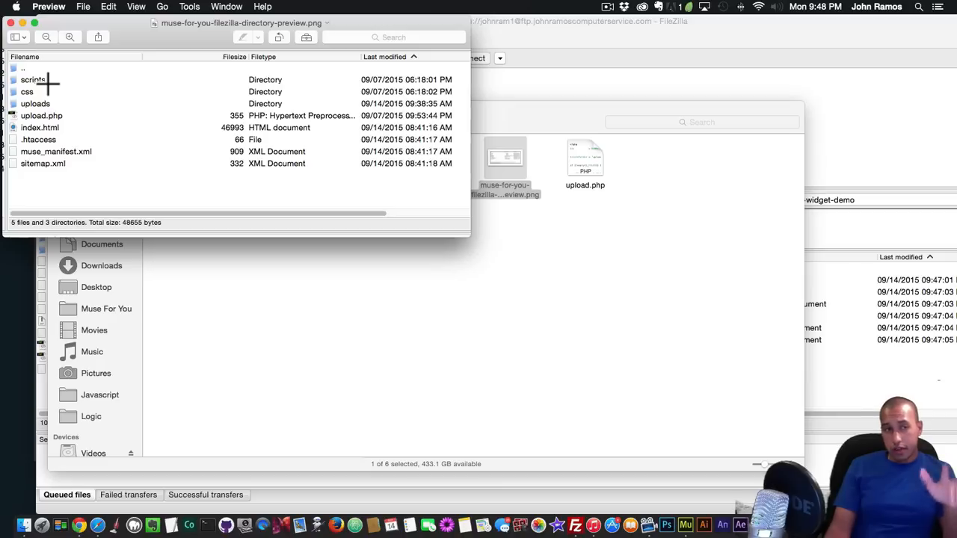
click(10, 23)
Upload upload.php from the final folder into the remote file-uploader-widget-demo folder in FileZilla
click(585, 158)
drag(558, 116, 229, 156)
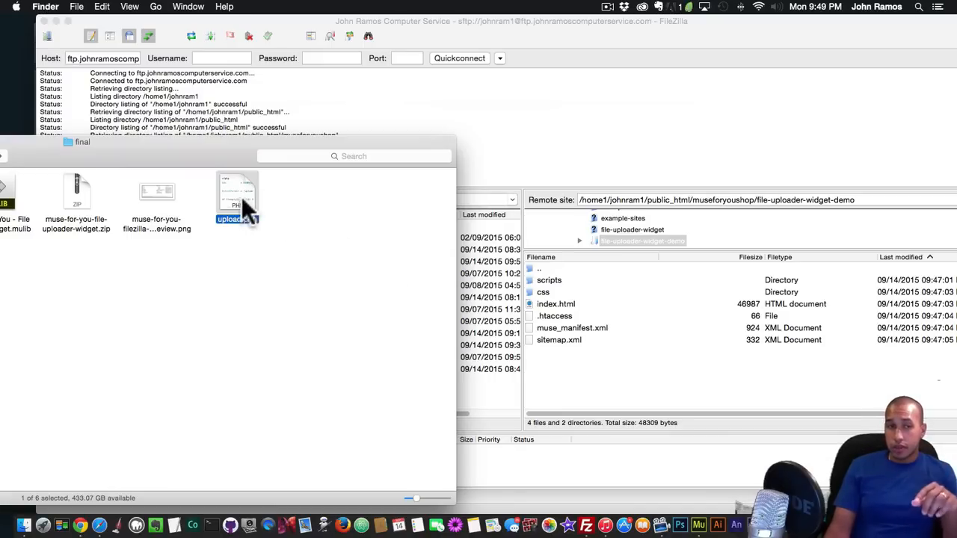
drag(212, 137, 192, 180)
drag(204, 237, 586, 386)
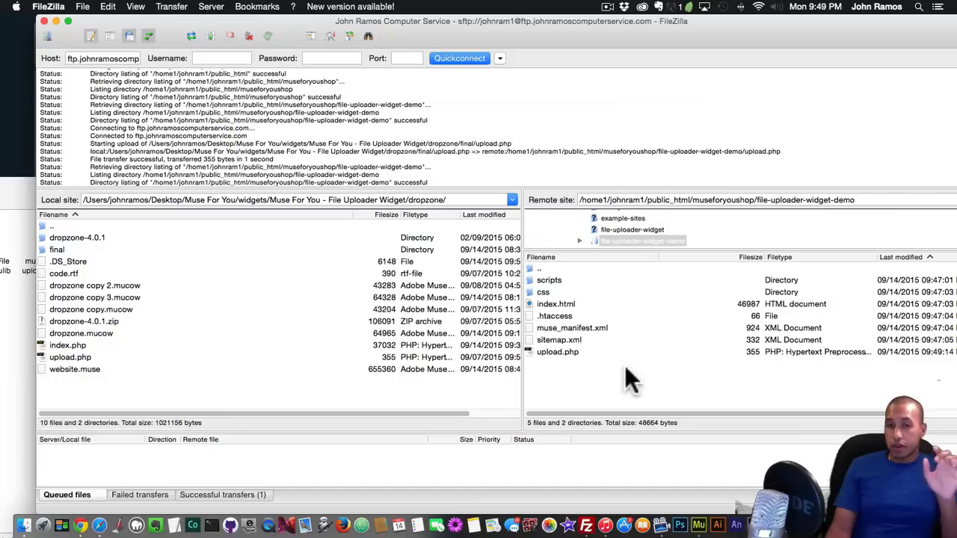
click(554, 354)
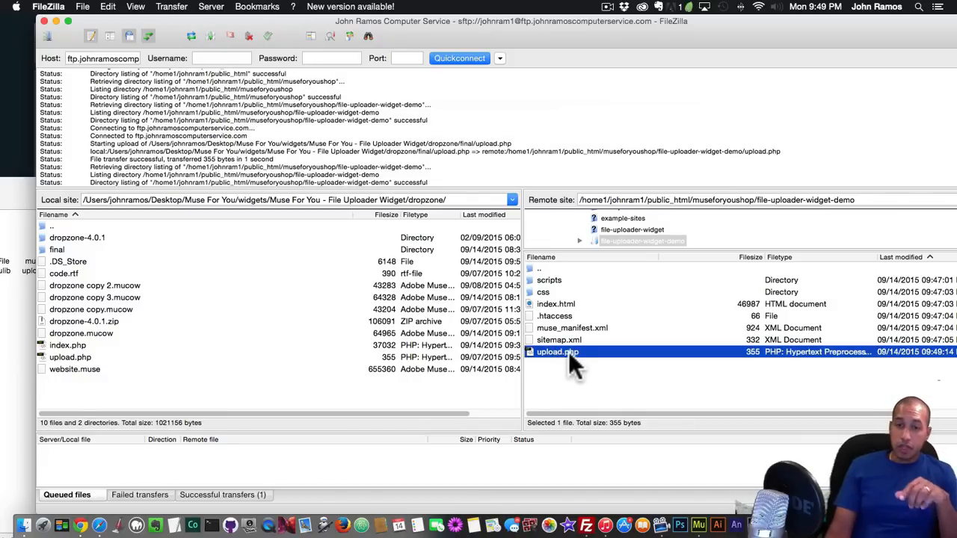
Switch to Chrome, reload the live uploader page and test it again with muse-for-you-shop-image-26.jpeg
click(84, 520)
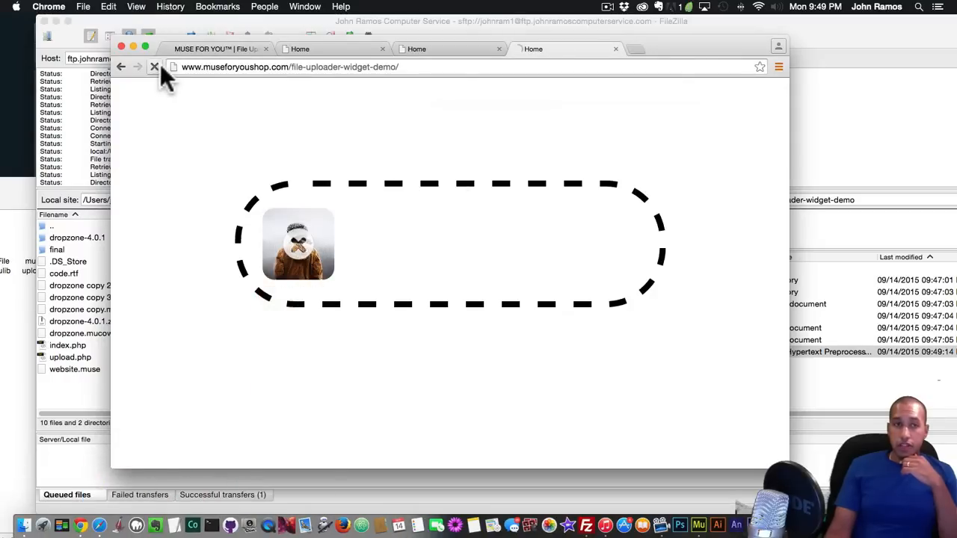
click(158, 66)
click(379, 272)
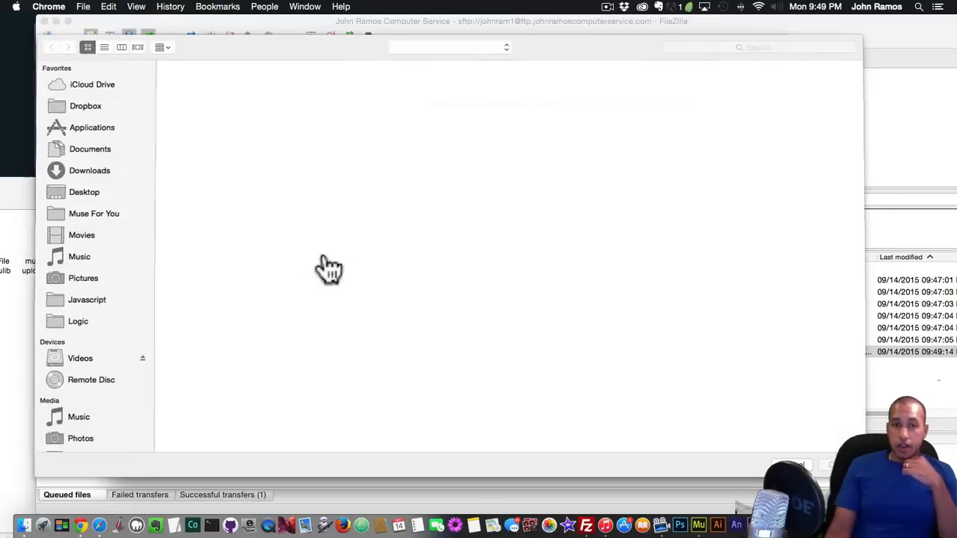
click(290, 295)
click(292, 297)
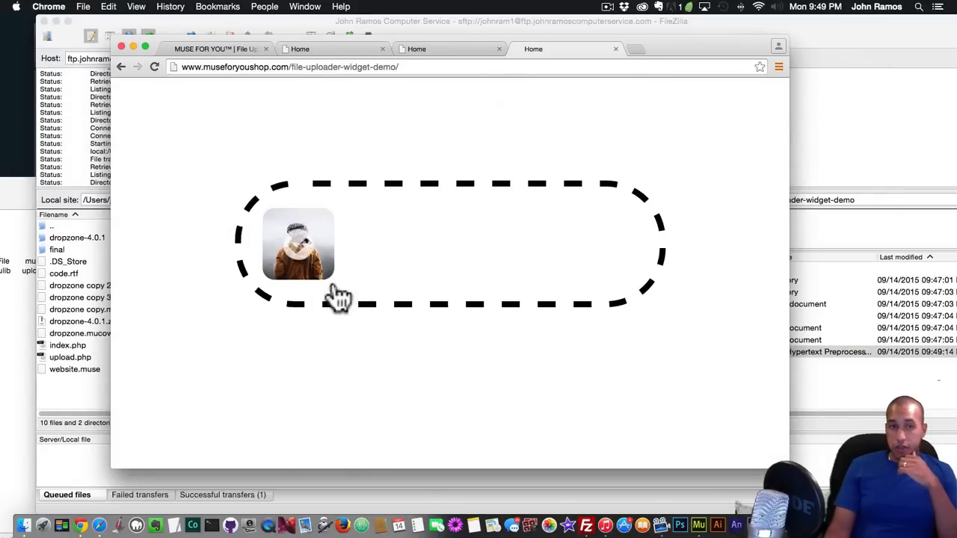
mouse_move(310, 246)
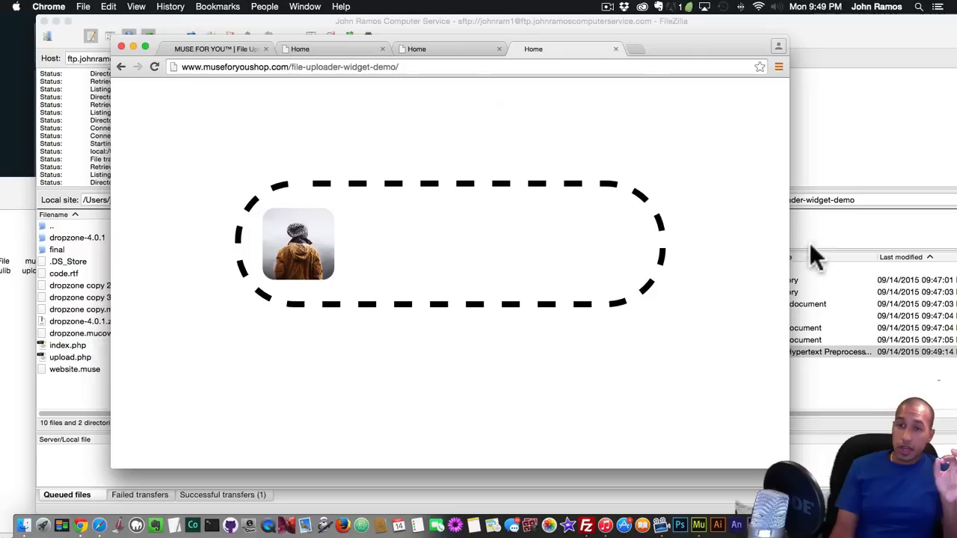
Switch to FileZilla and create a directory named uploads inside the remote file-uploader-widget-demo folder
click(813, 269)
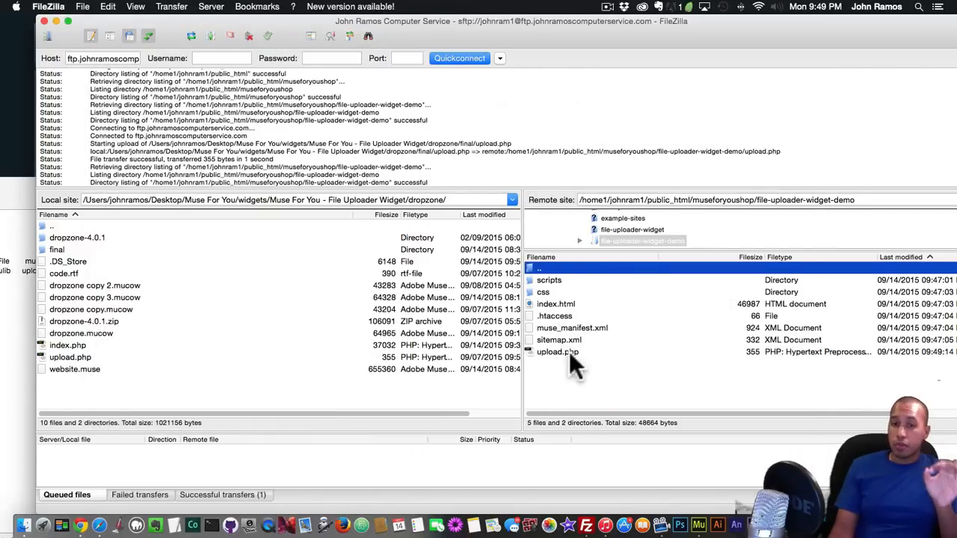
click(562, 377)
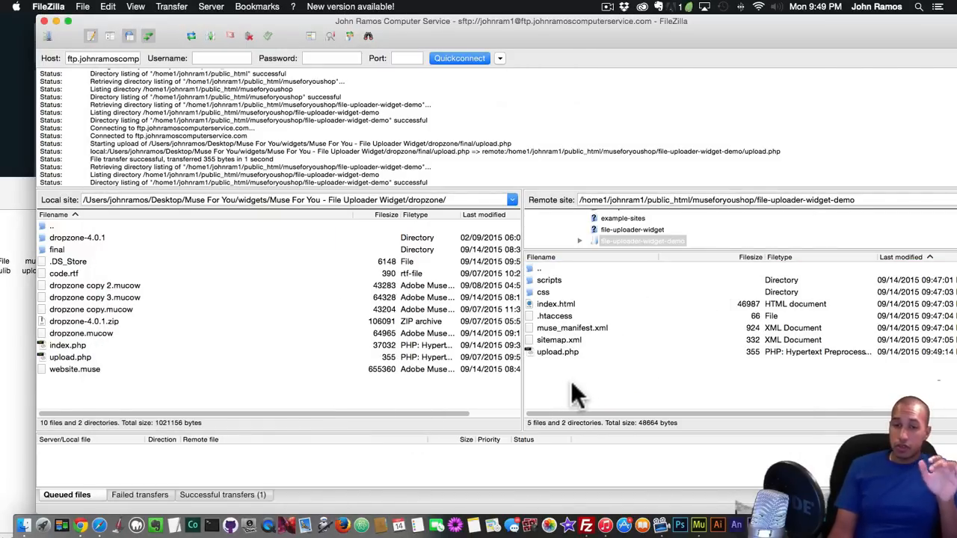
right_click(544, 367)
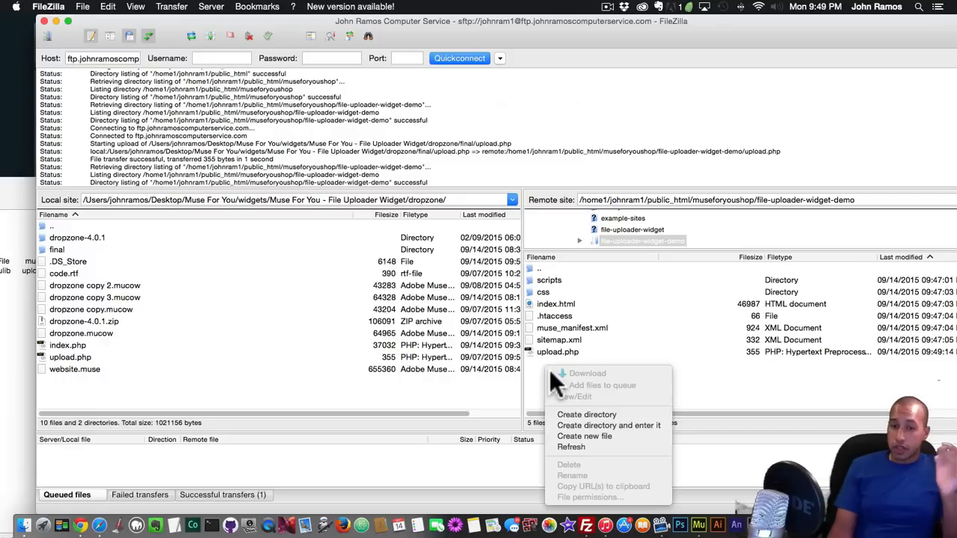
click(541, 366)
right_click(558, 378)
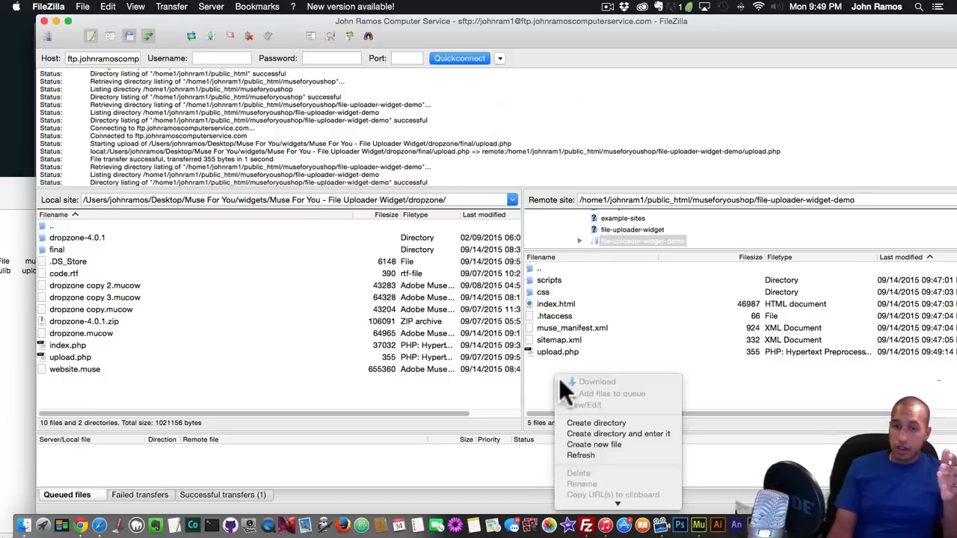
click(590, 423)
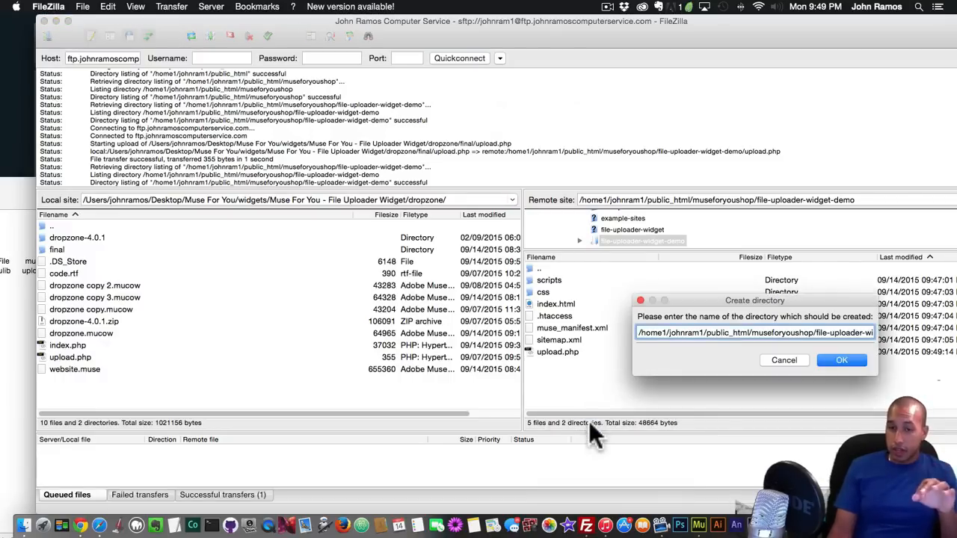
drag(827, 334, 907, 333)
click(830, 333)
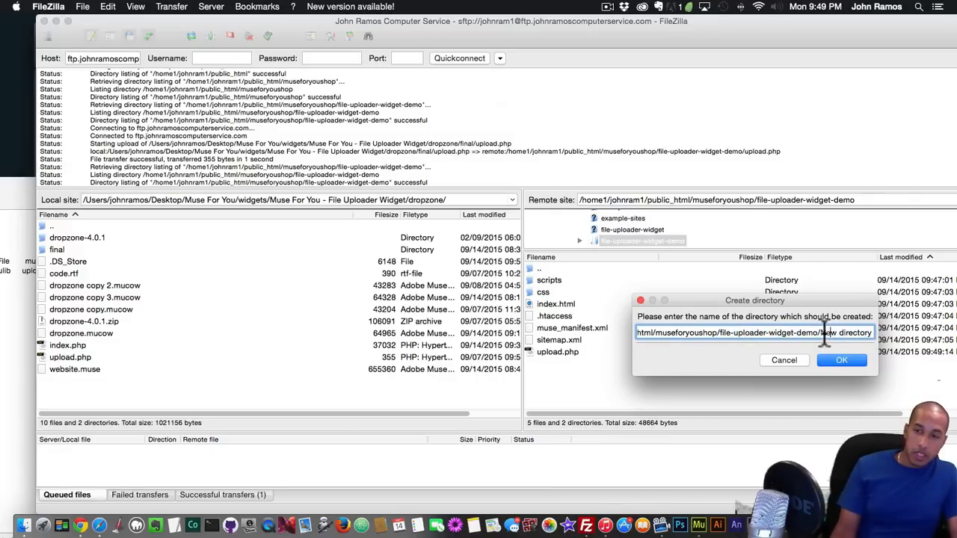
drag(779, 332, 884, 335)
click(832, 331)
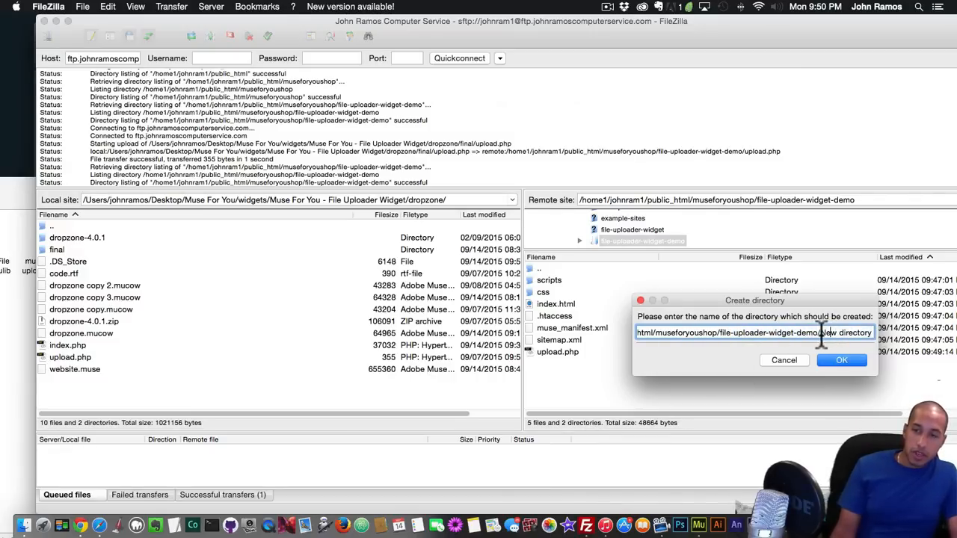
drag(821, 333, 882, 329)
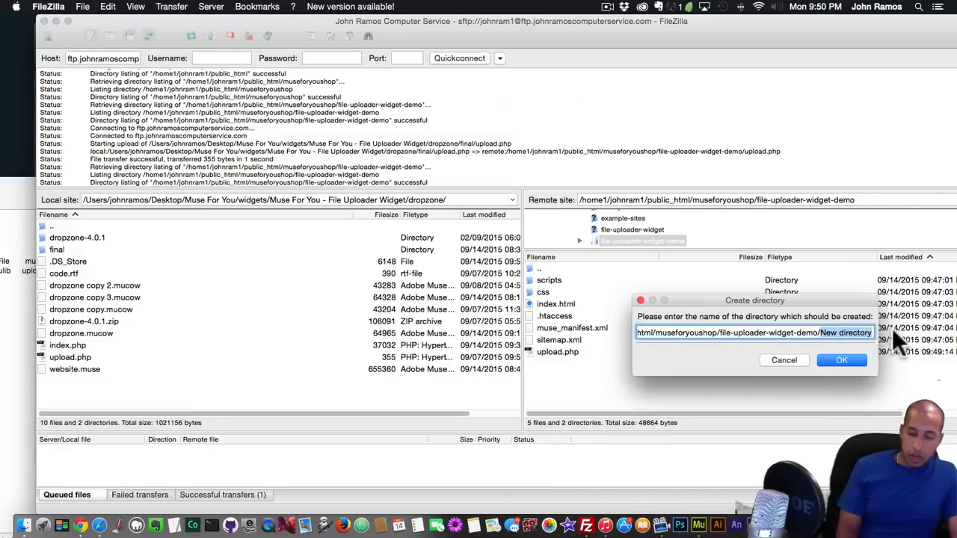
text(uploads)
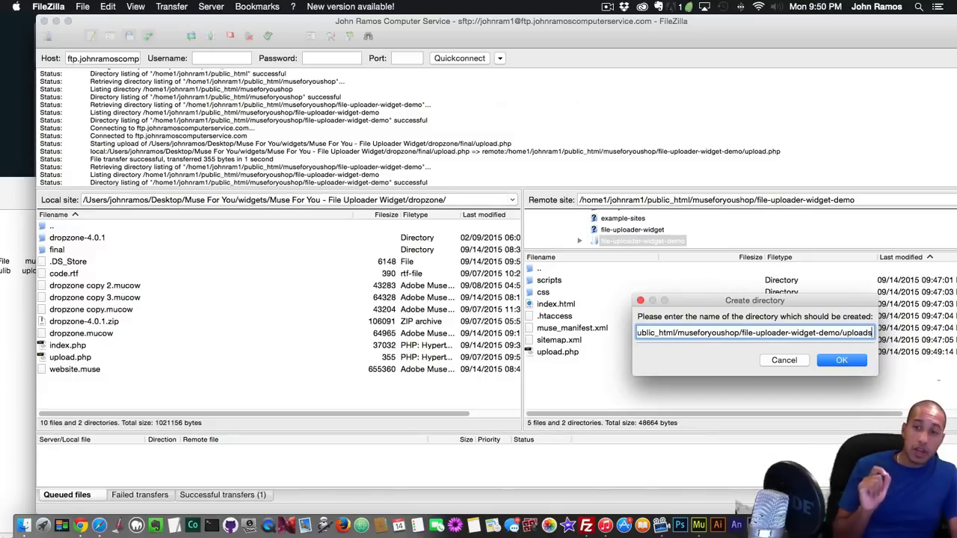
key(Return)
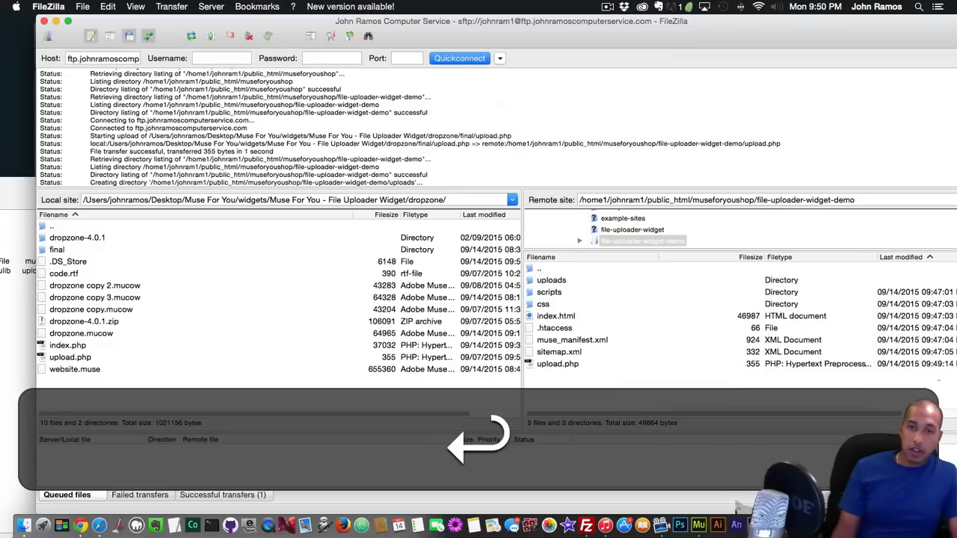
Switch from FileZilla to Chrome and reload the live file-uploader-widget-demo page
click(552, 280)
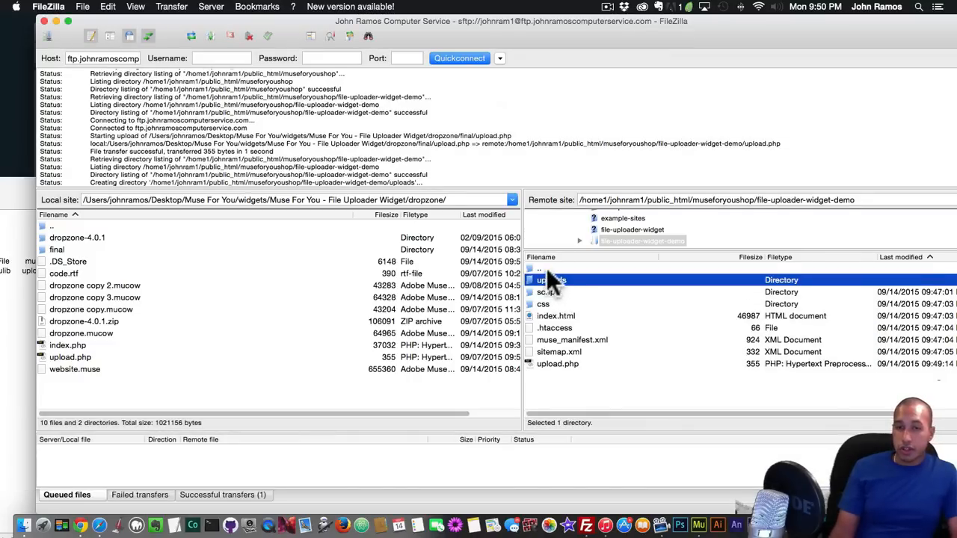
click(15, 188)
drag(153, 194, 393, 195)
click(84, 525)
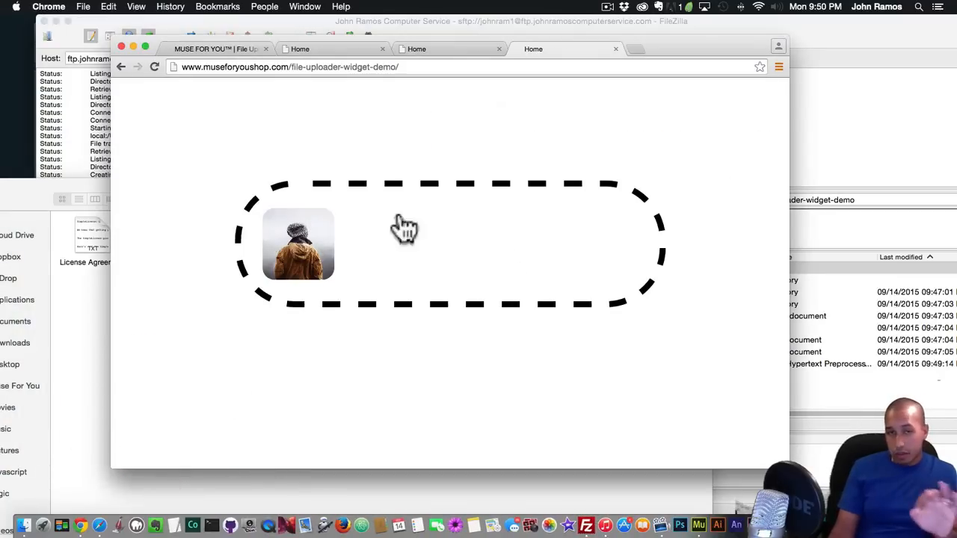
click(367, 243)
click(793, 465)
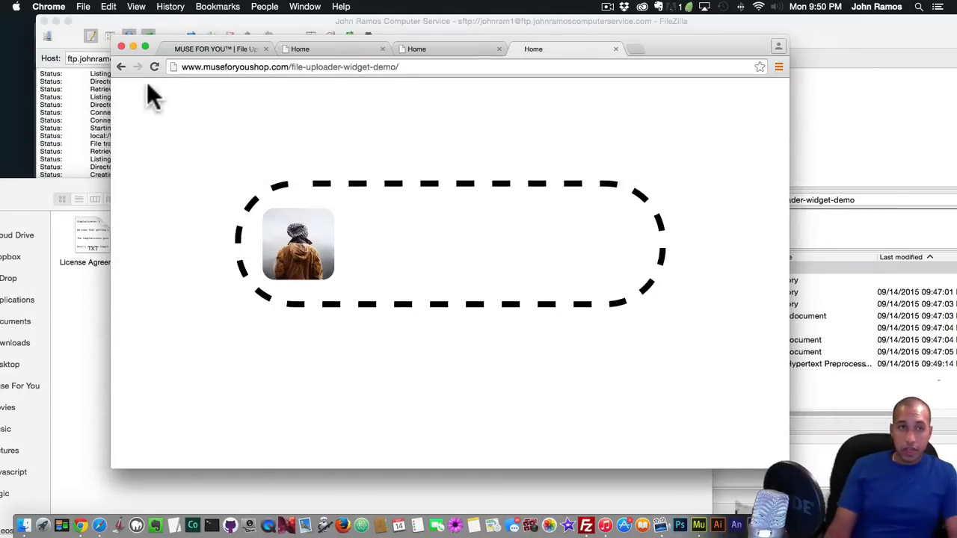
click(154, 66)
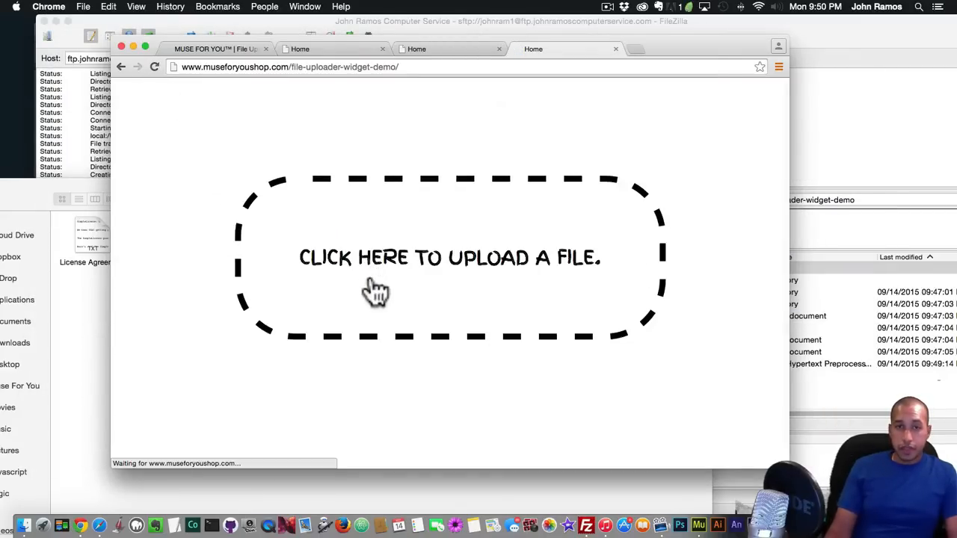
Upload muse-for-you-shop-image-26, muse-for-you-shop-image-25 and muse-for-you-shop-image-12 one after another through the live uploader
click(420, 292)
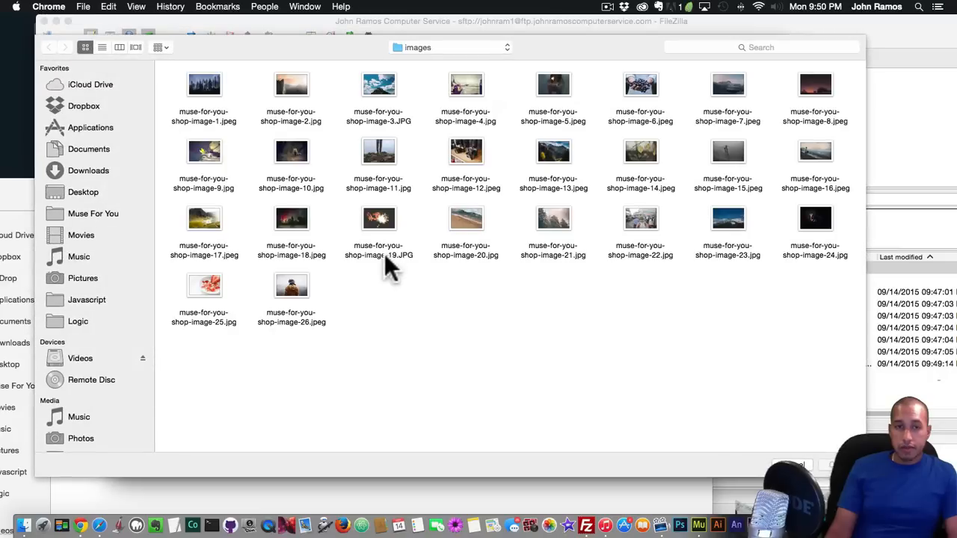
double_click(293, 288)
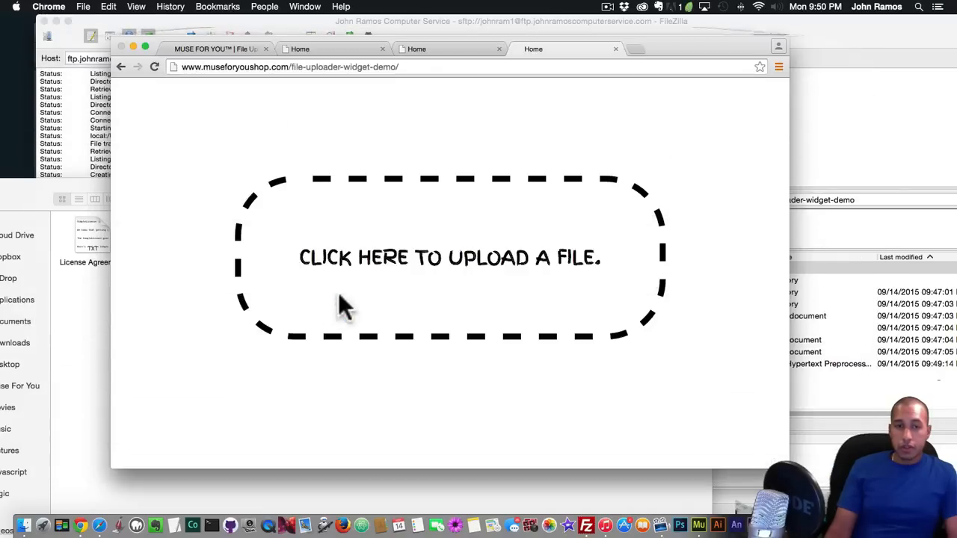
click(388, 258)
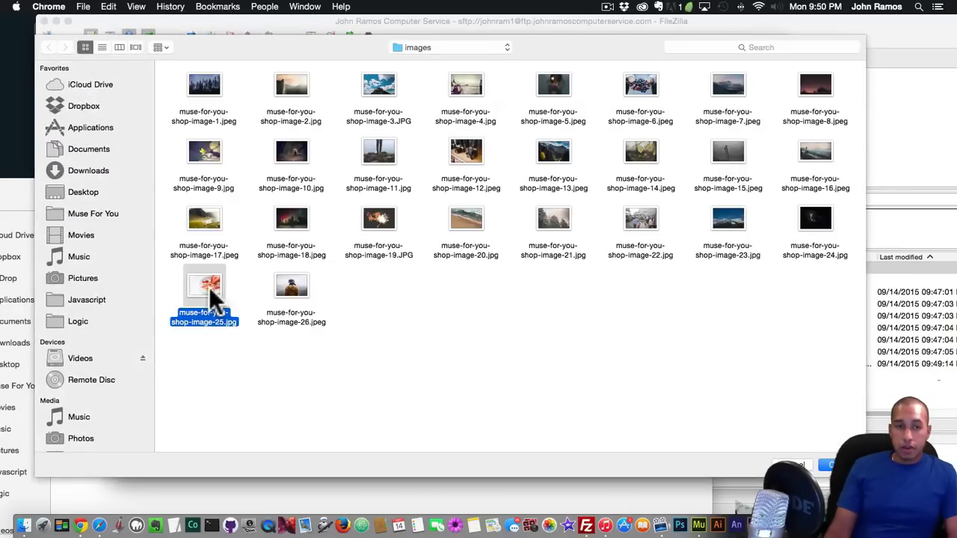
double_click(208, 288)
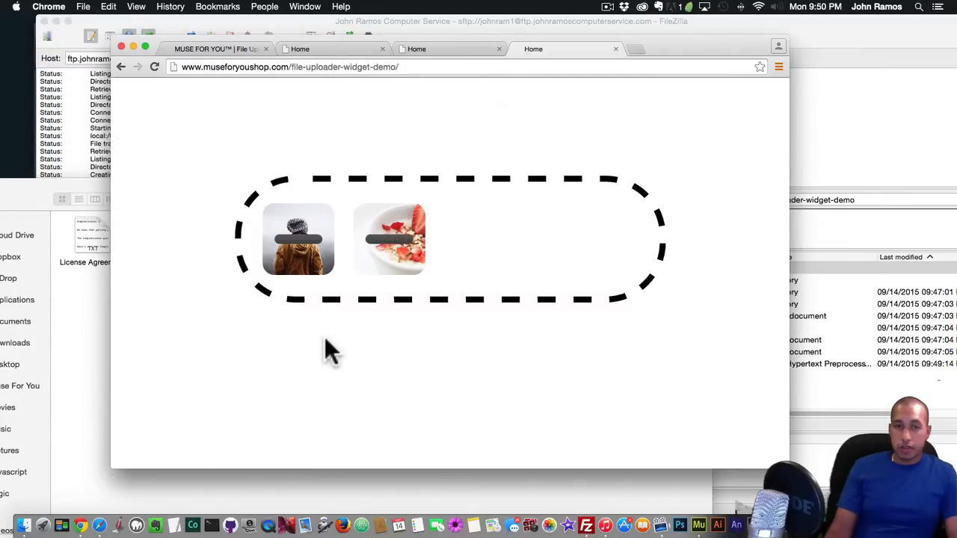
click(477, 252)
double_click(466, 152)
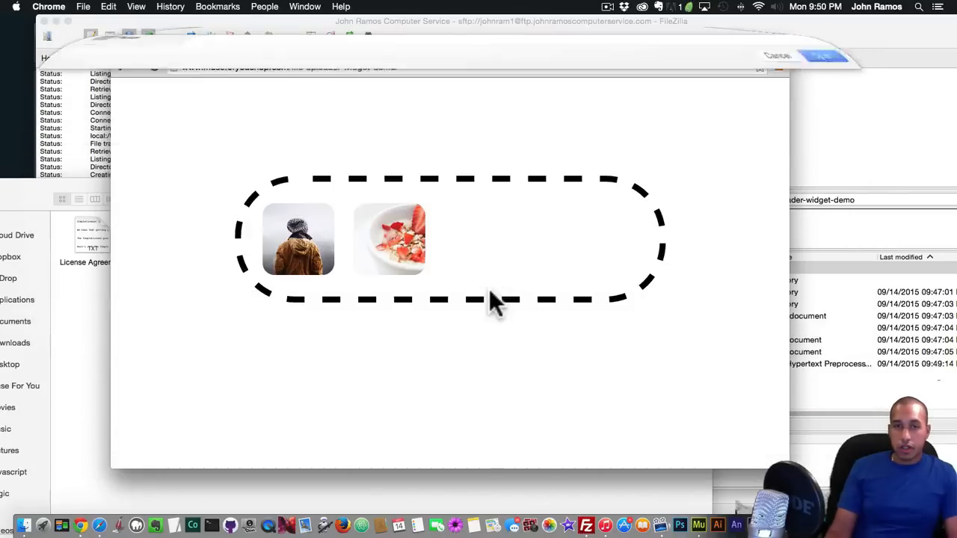
mouse_move(484, 242)
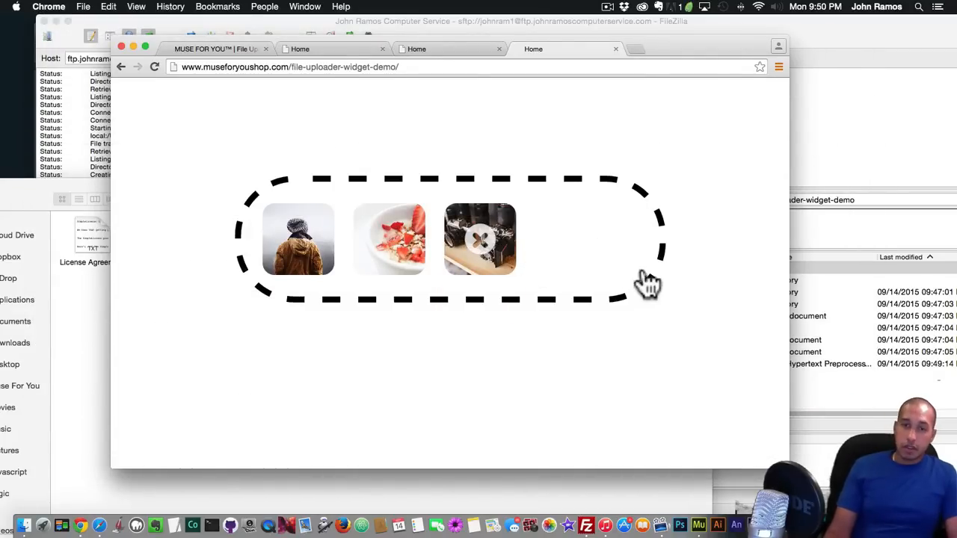
Open the remote uploads folder in FileZilla, widen its filename column and compare the files with the uploader thumbnails in Chrome
click(809, 376)
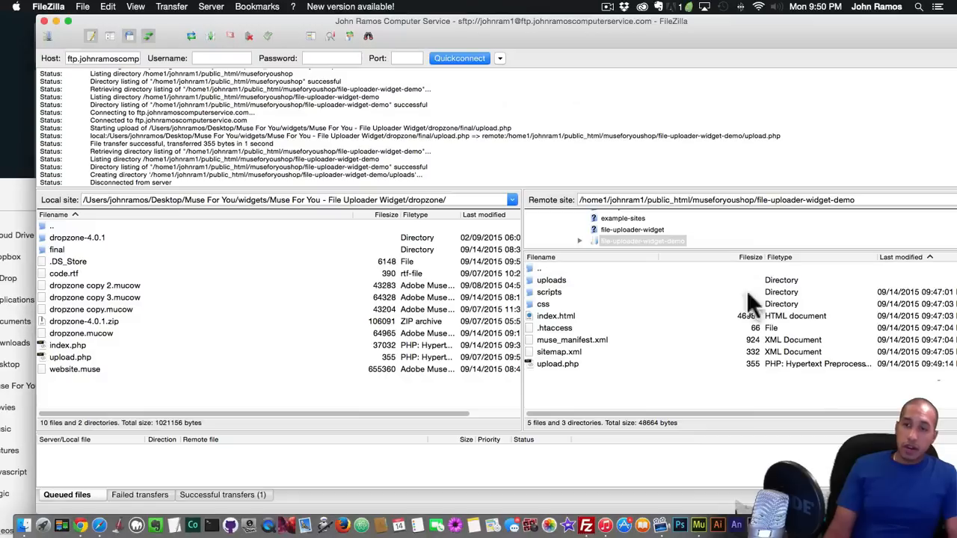
double_click(547, 280)
click(628, 280)
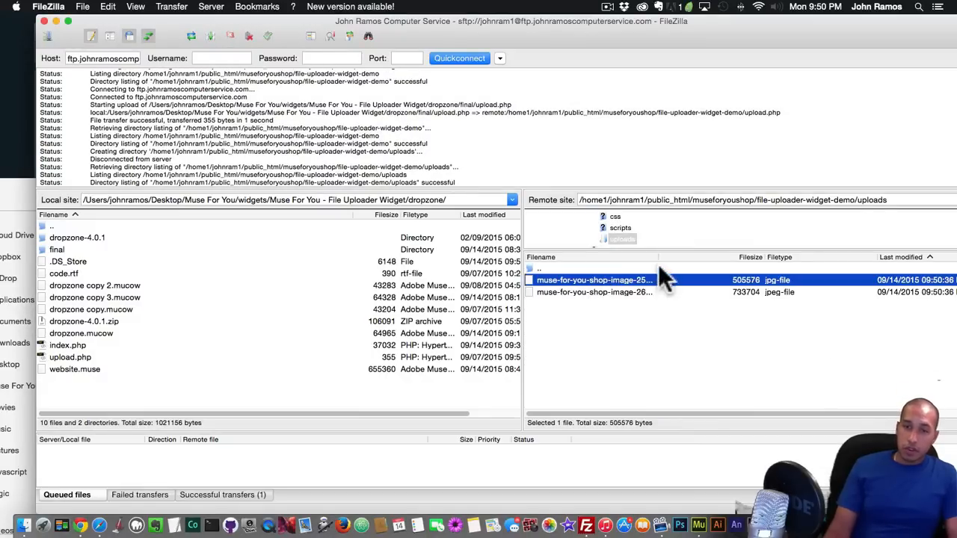
drag(675, 257, 726, 257)
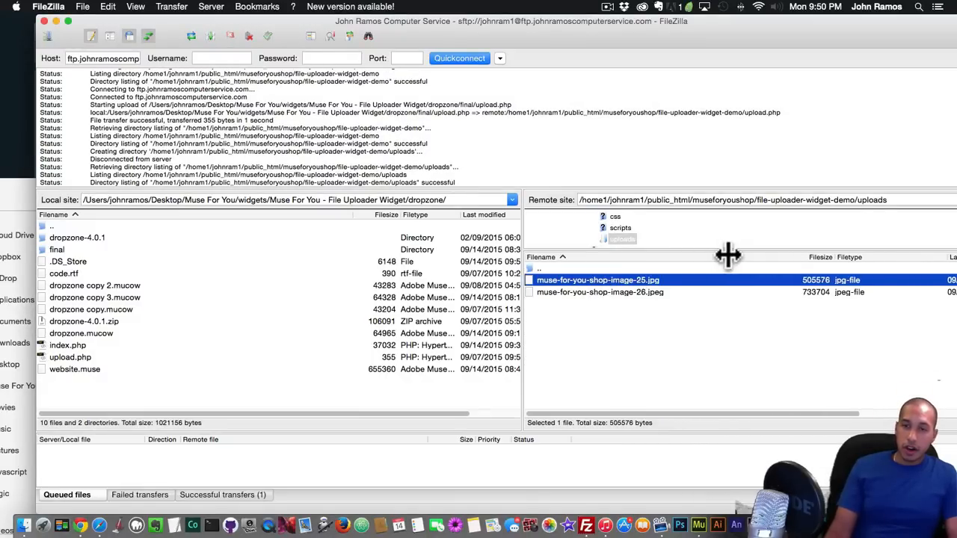
click(638, 293)
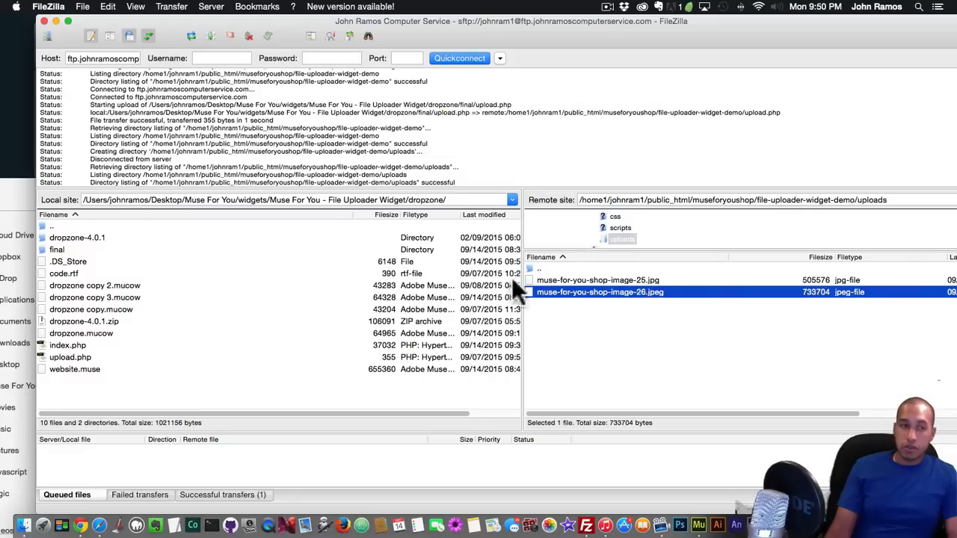
click(21, 203)
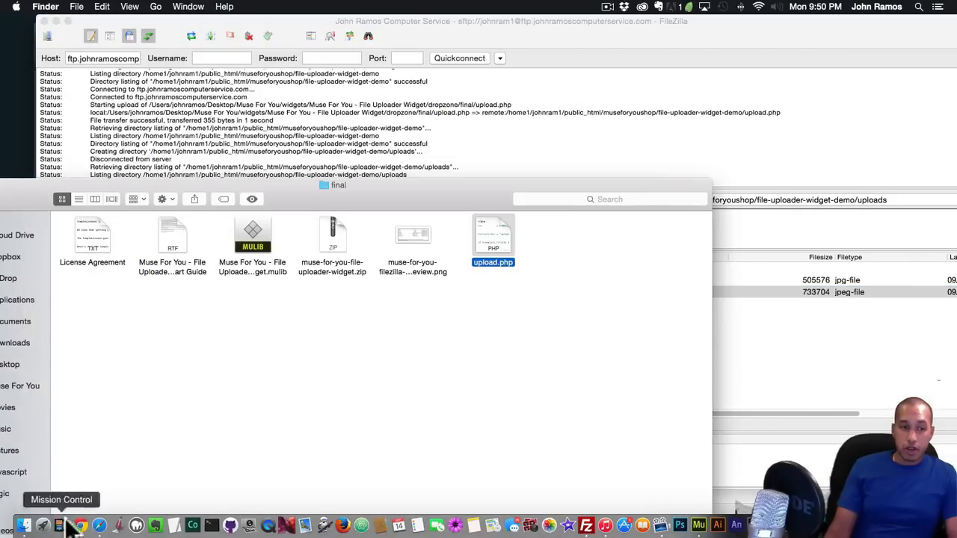
click(80, 526)
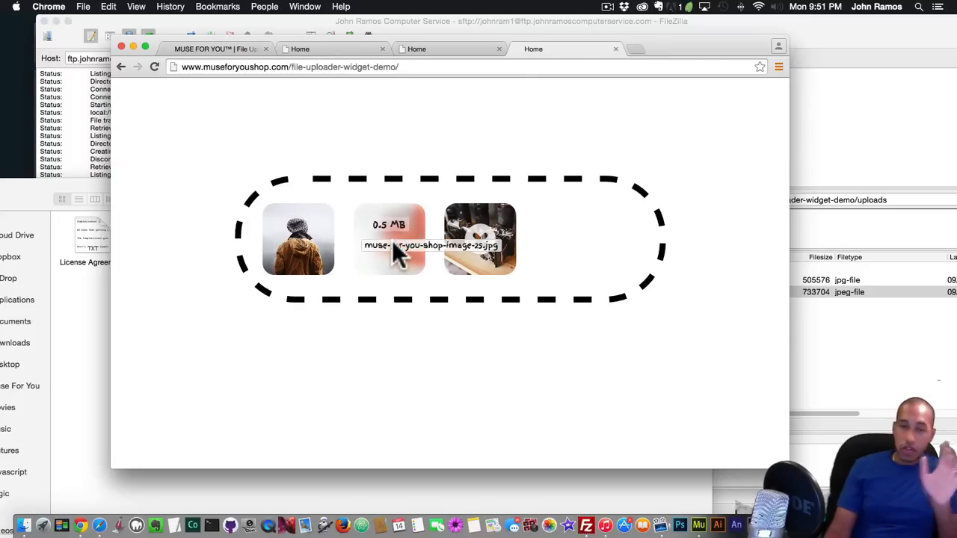
Return to FileZilla, go up to the file-uploader-widget-demo folder and review the placement of index.html, upload.php and the uploads folder
click(813, 340)
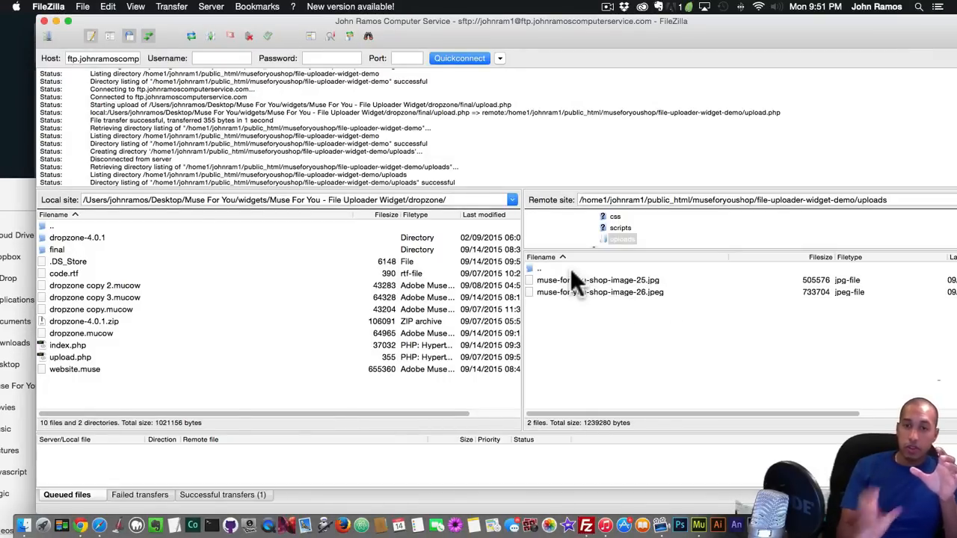
double_click(544, 268)
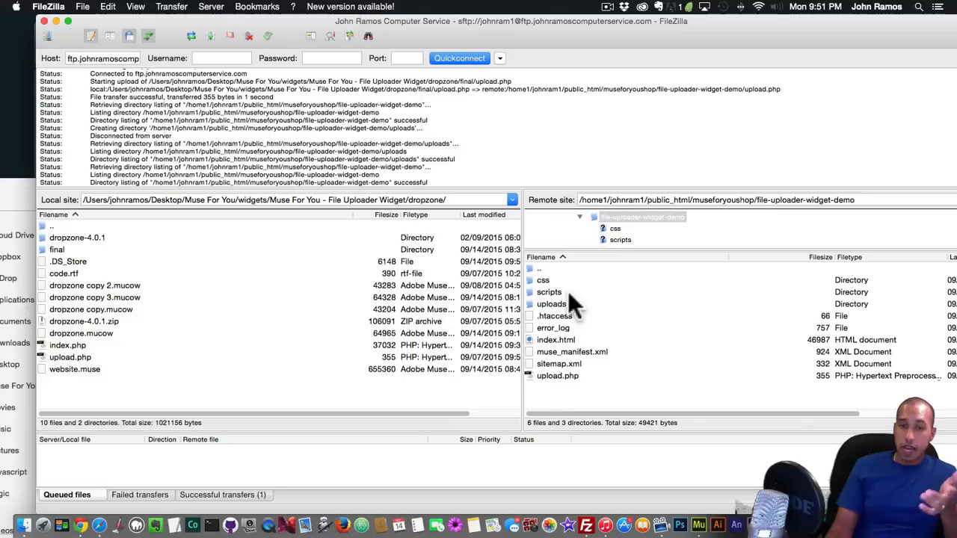
click(554, 338)
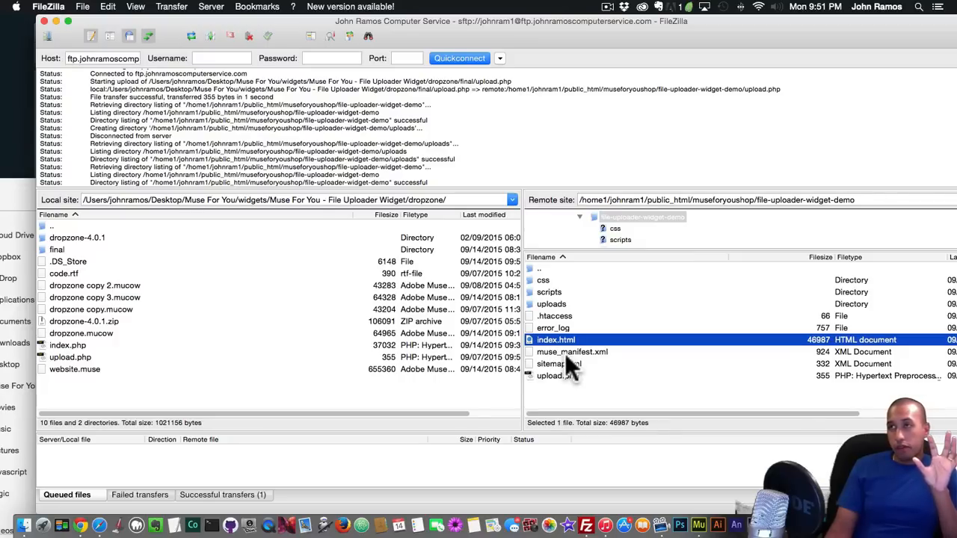
click(565, 377)
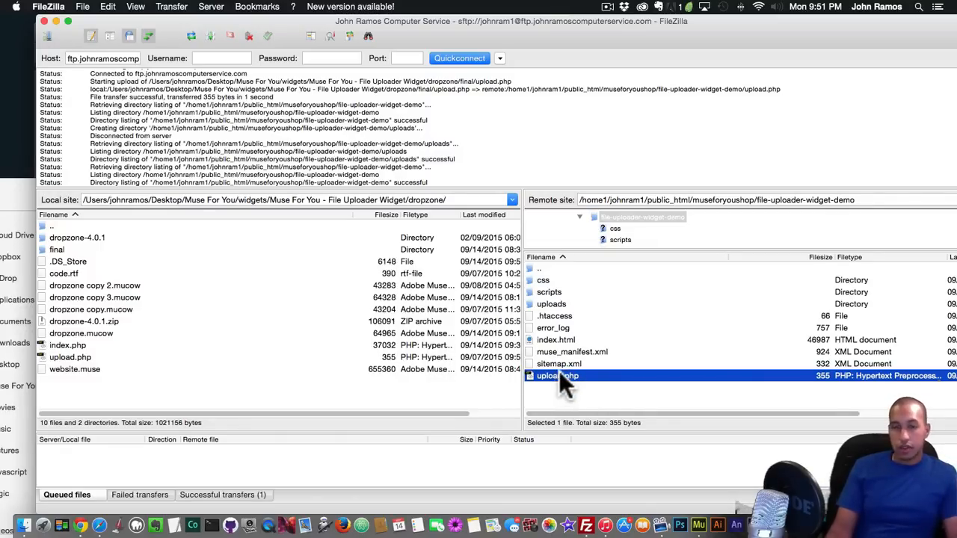
click(551, 304)
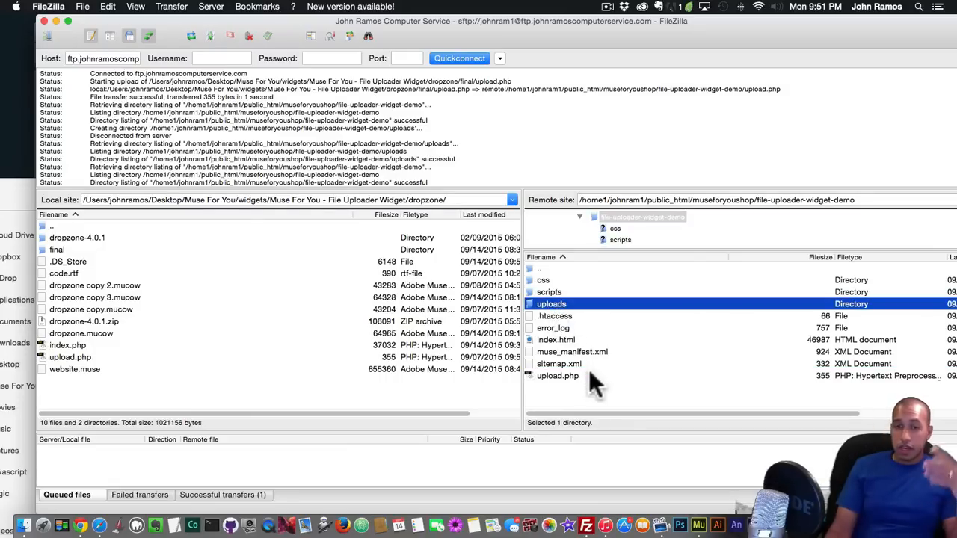
click(559, 376)
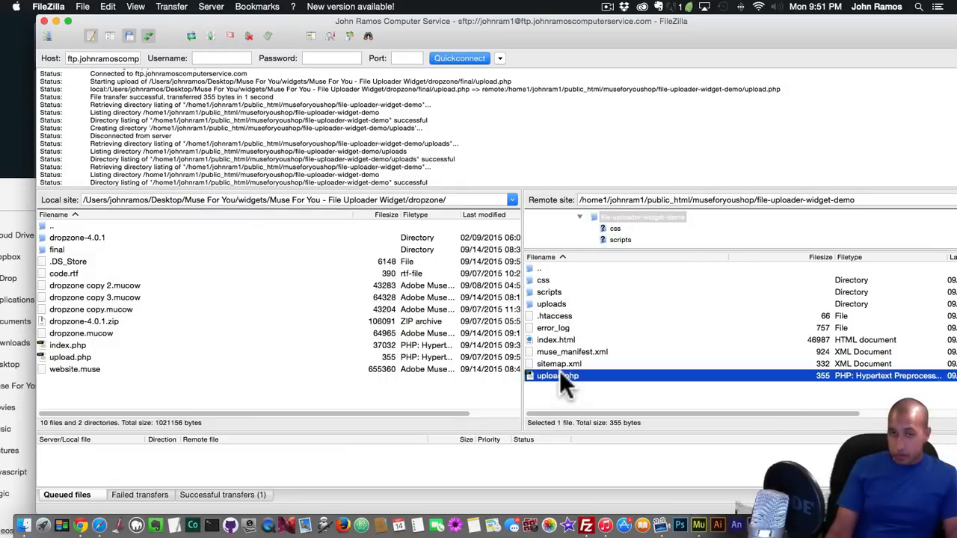
click(546, 300)
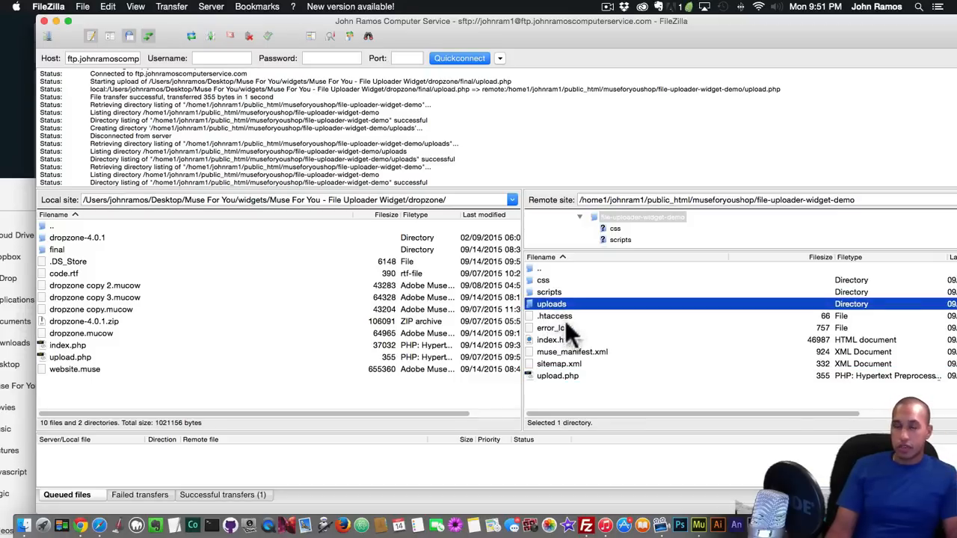
click(559, 376)
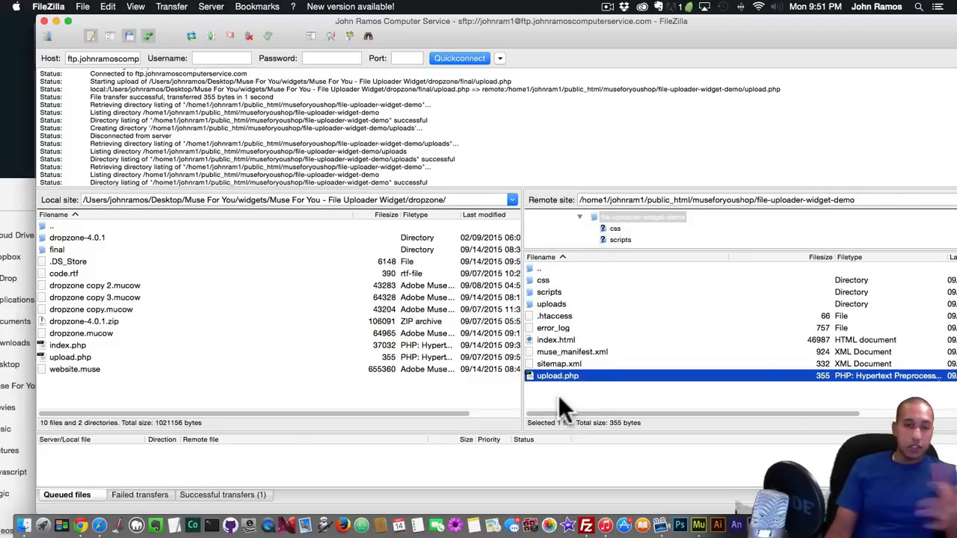
click(560, 396)
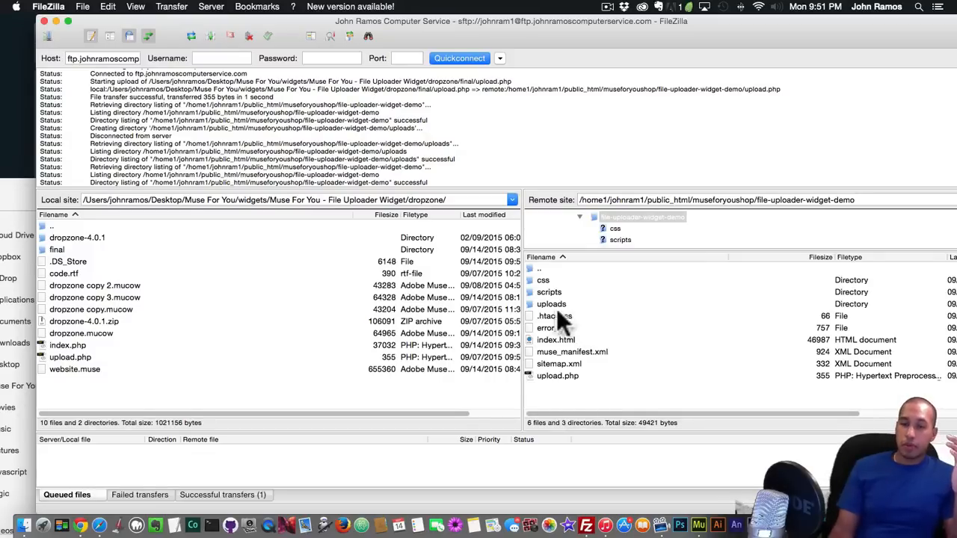
click(551, 339)
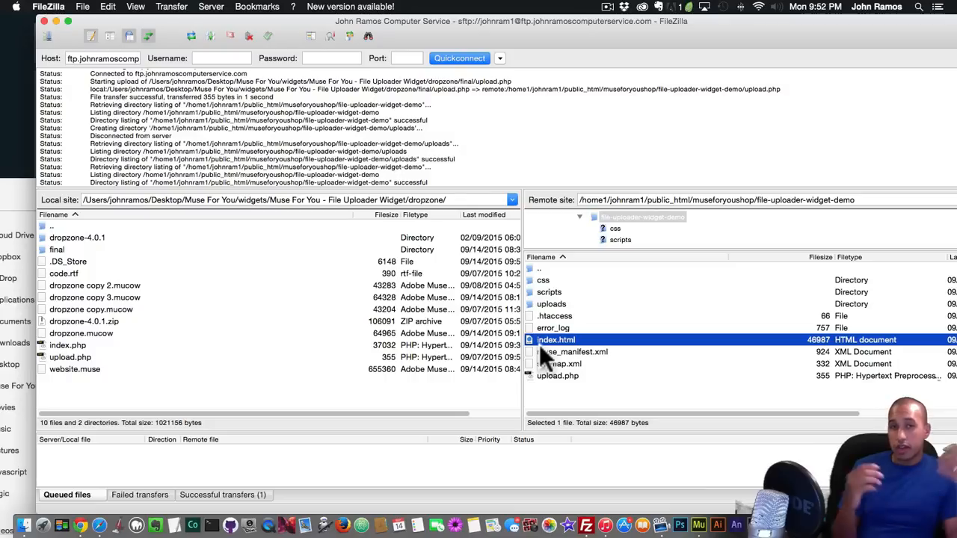
Switch to Chrome, open a new blank tab and close the FileZilla window
drag(7, 205, 114, 163)
click(83, 528)
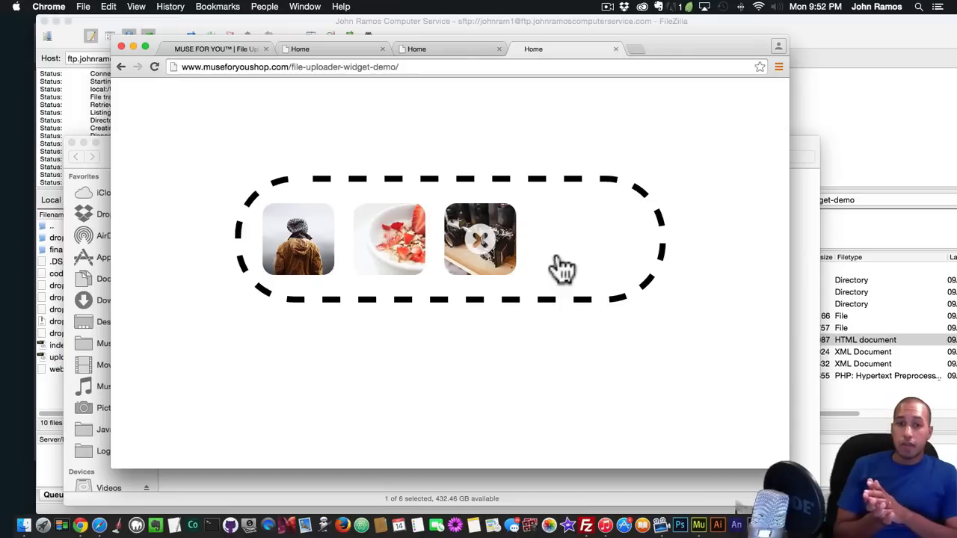
click(632, 48)
text(n)
key(BackSpace)
key(BackSpace)
click(848, 33)
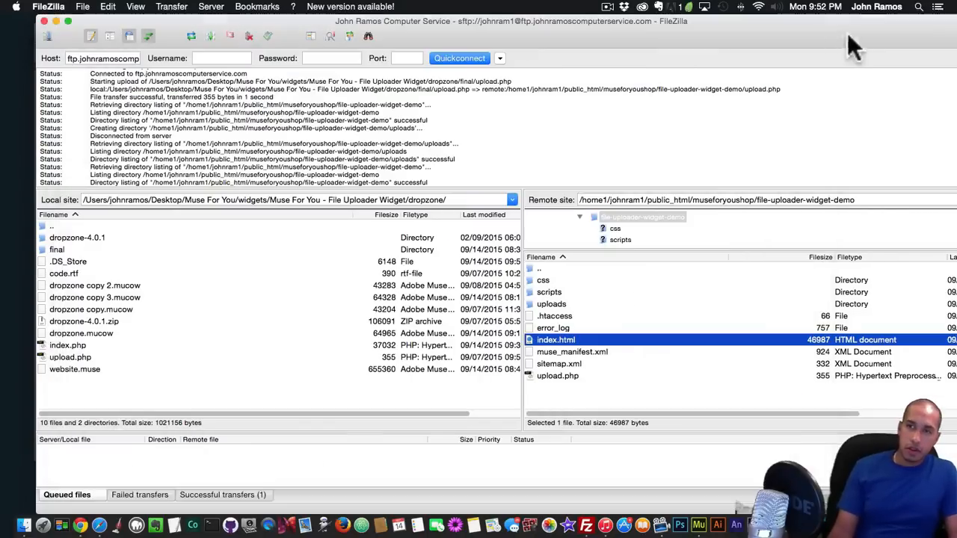
click(45, 21)
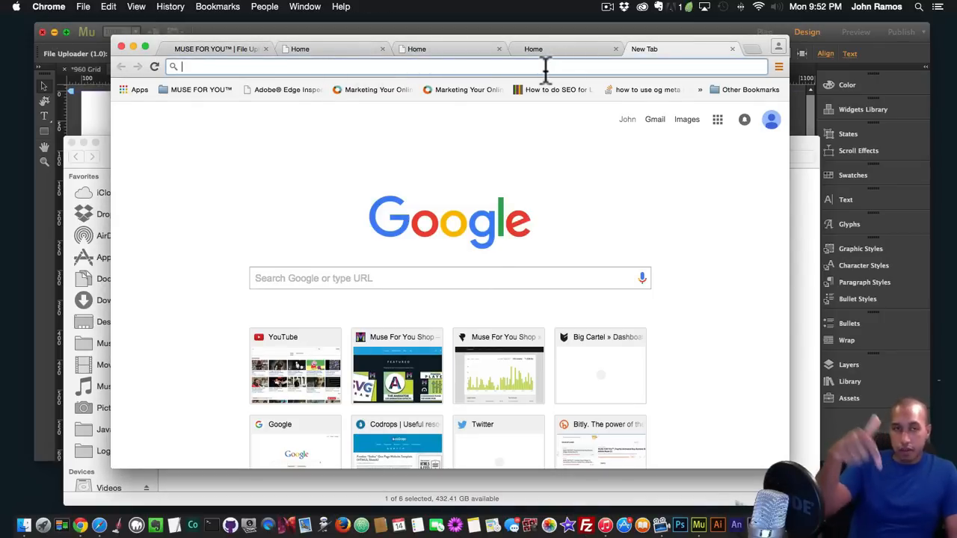
Load museforyoushop.com in the new tab and go to its shop
text(museforyo)
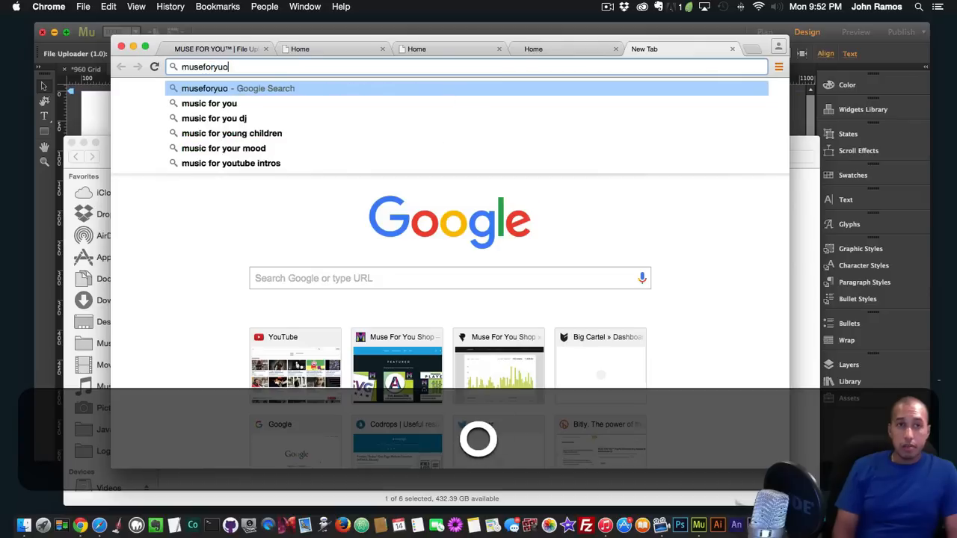
key(BackSpace)
text(oushop.com)
key(Return)
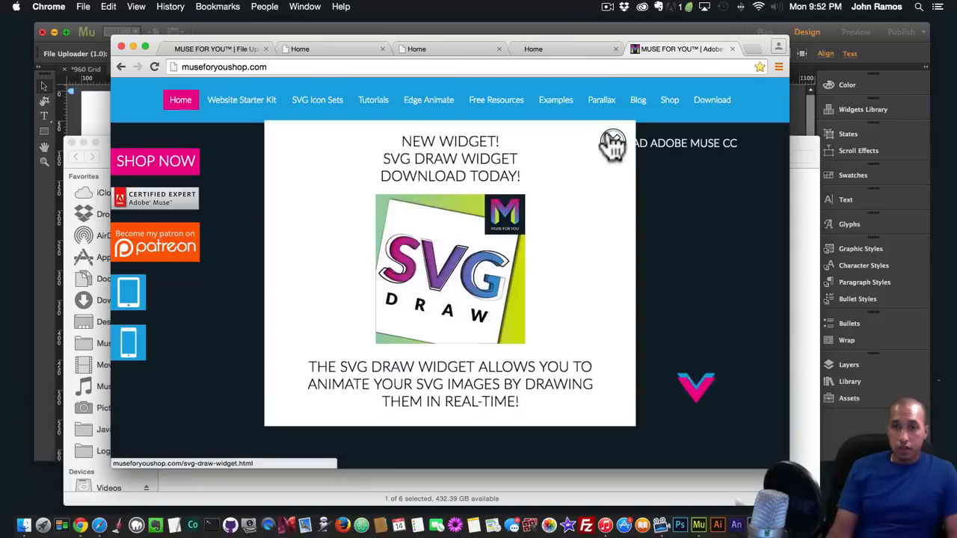
click(179, 176)
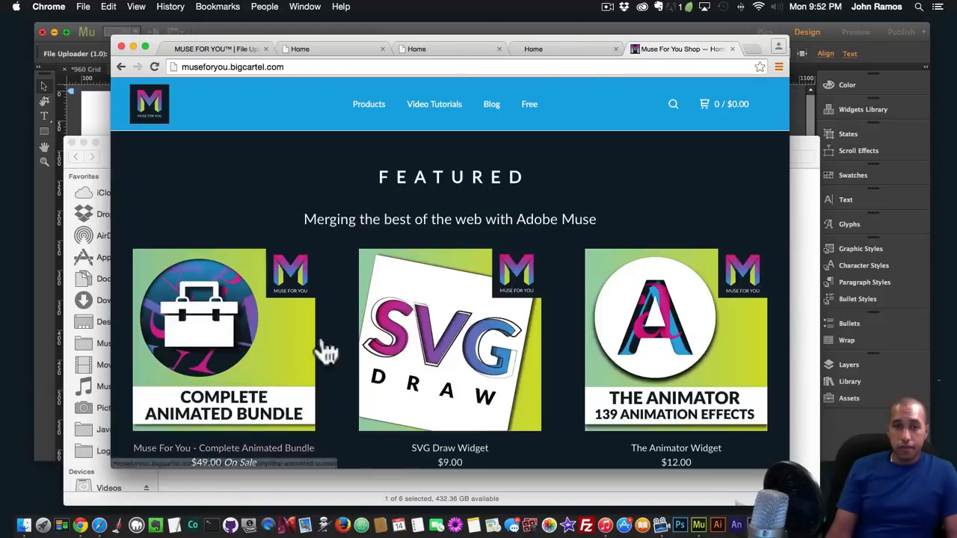
Find the File Uploader Widget in the shop, open its product page and preview the example site
scroll(310, 352, down, 10)
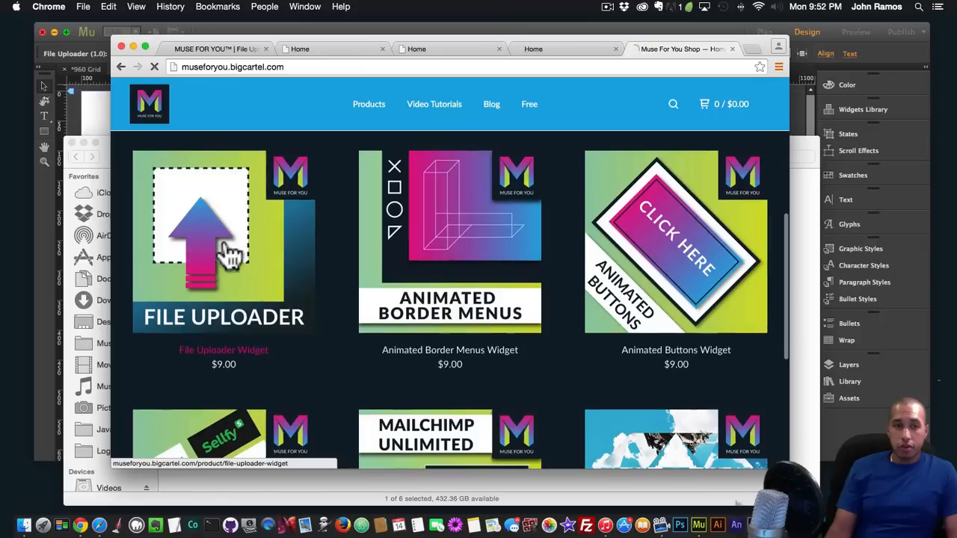
click(187, 258)
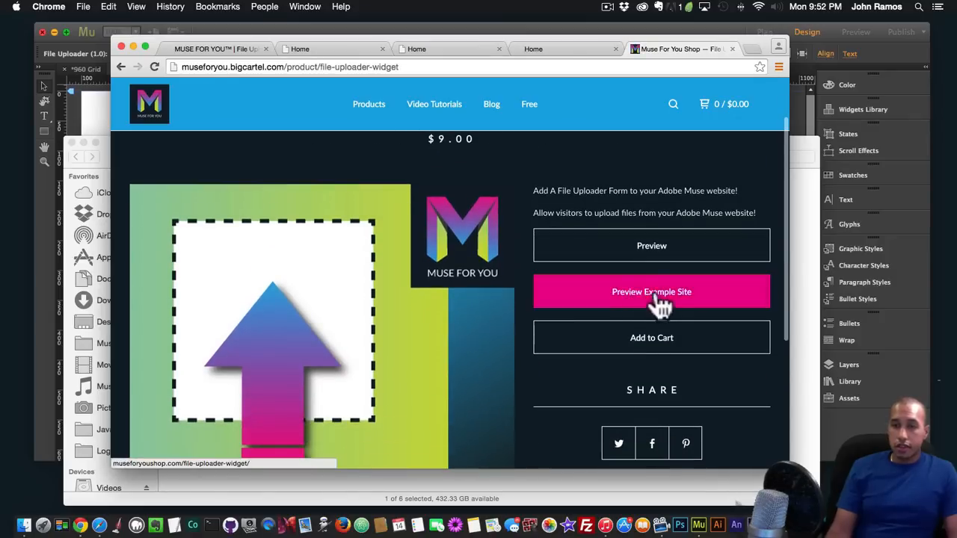
click(638, 294)
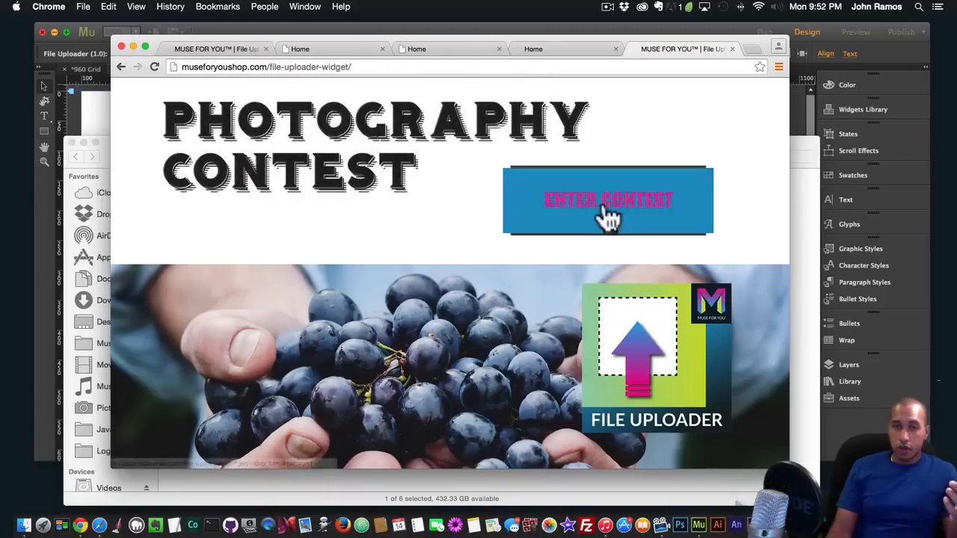
Examine the photography contest example page from its header and slideshow down to the last year winners gallery
scroll(670, 209, down, 3)
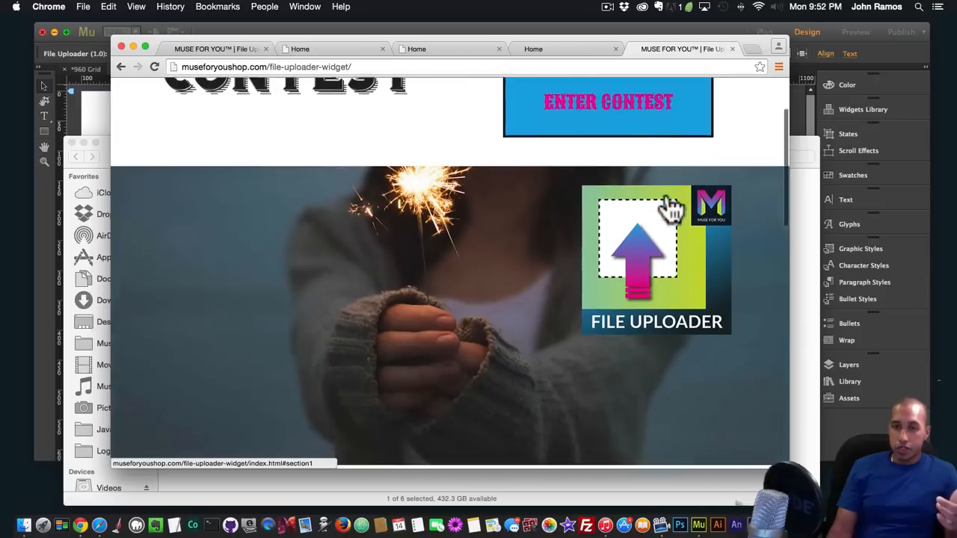
scroll(468, 133, down, 5)
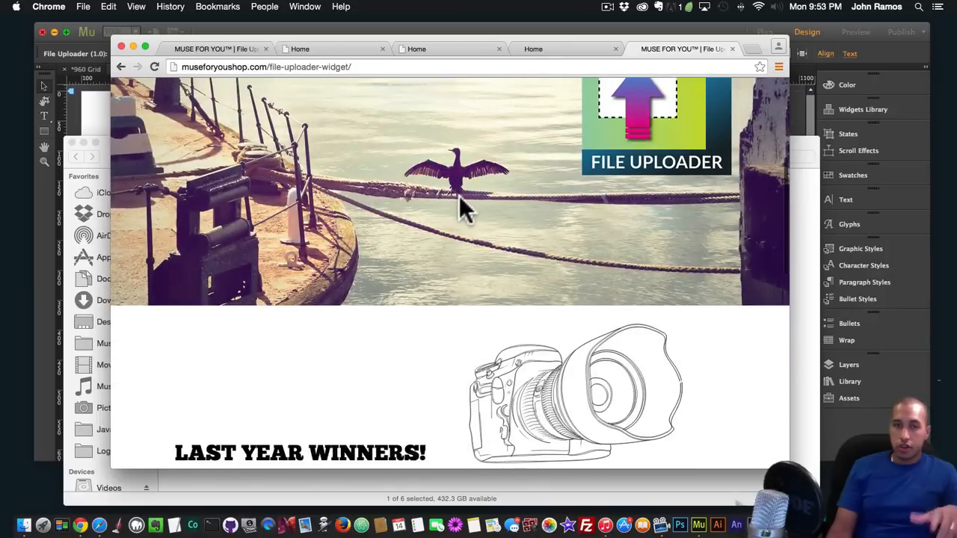
scroll(456, 195, down, 2)
scroll(403, 302, down, 1)
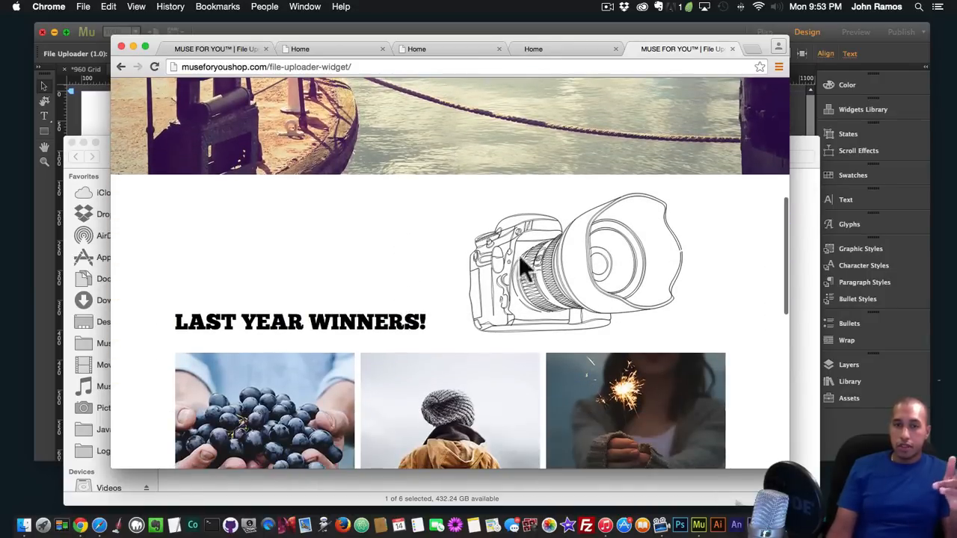
scroll(553, 247, down, 4)
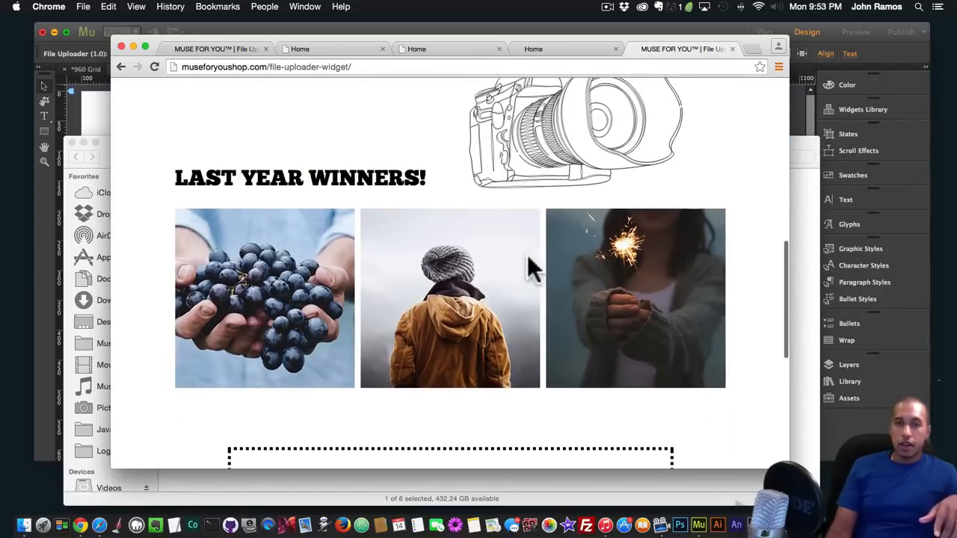
scroll(527, 255, up, 2)
scroll(527, 255, up, 5)
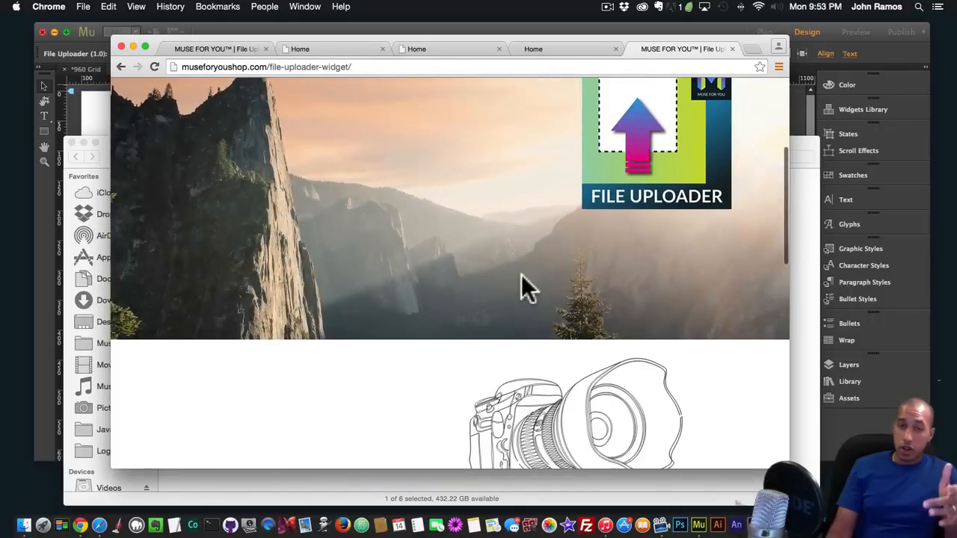
scroll(522, 275, down, 1)
scroll(439, 226, up, 5)
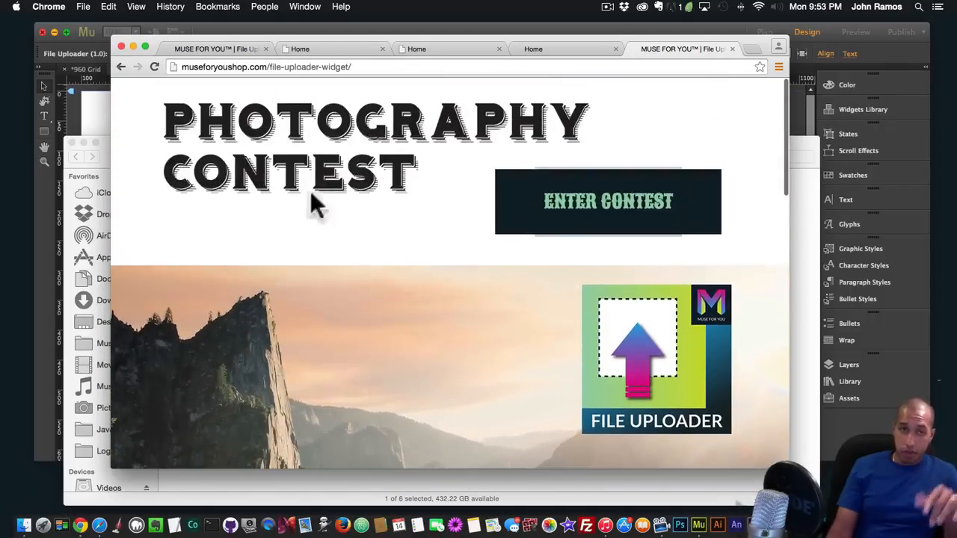
Reload the contest example page and watch the camera line drawing animate above the winners gallery
click(155, 67)
scroll(430, 240, down, 5)
scroll(430, 241, down, 1)
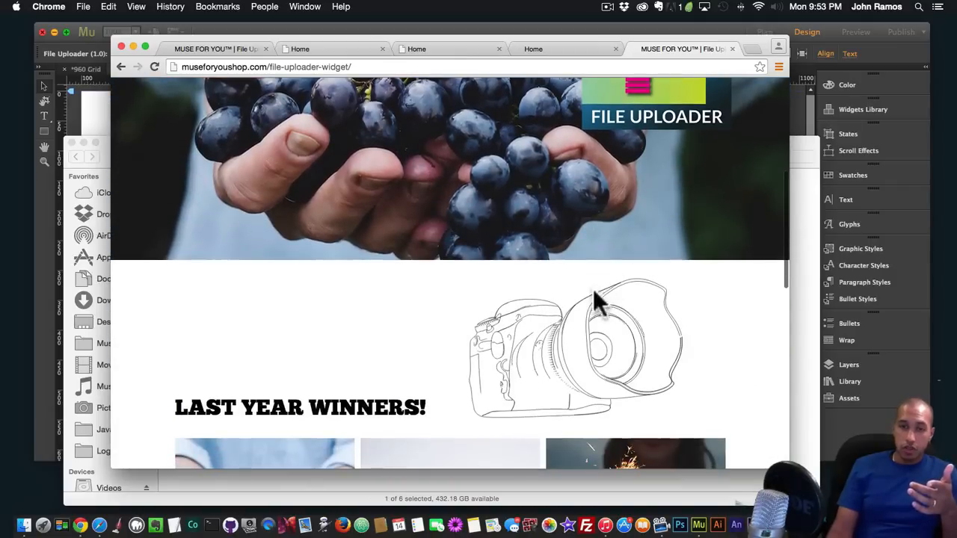
scroll(459, 224, down, 5)
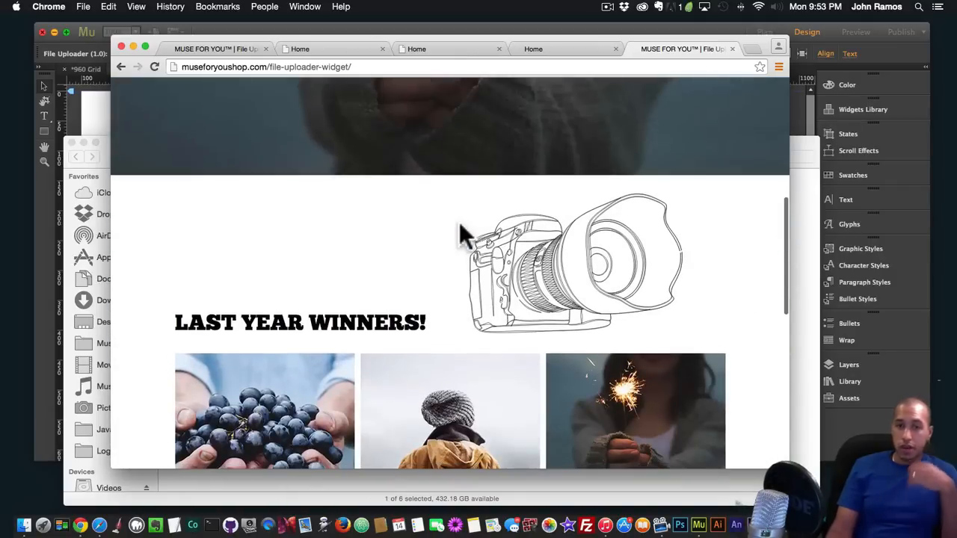
Open the file chooser from the contest's image upload box and cancel it without picking an image
scroll(433, 284, down, 3)
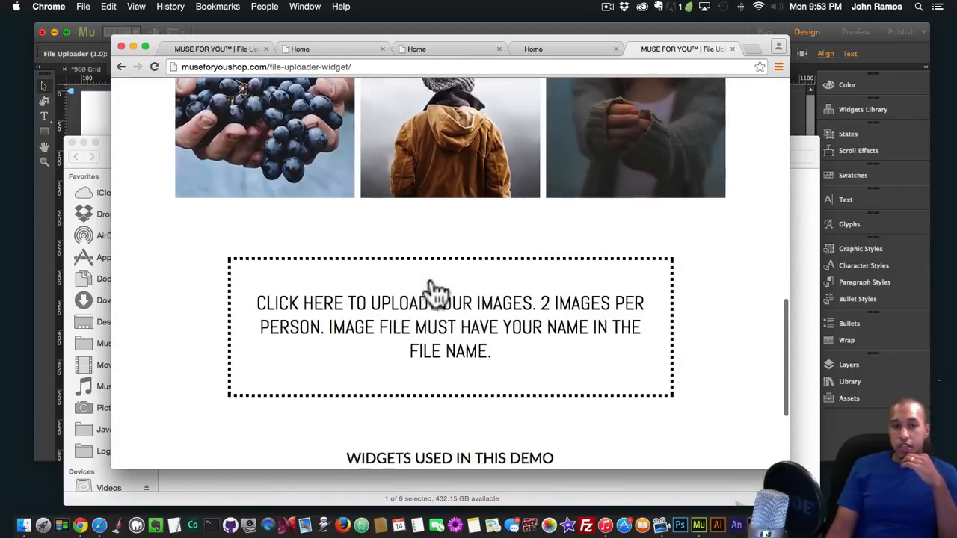
click(471, 322)
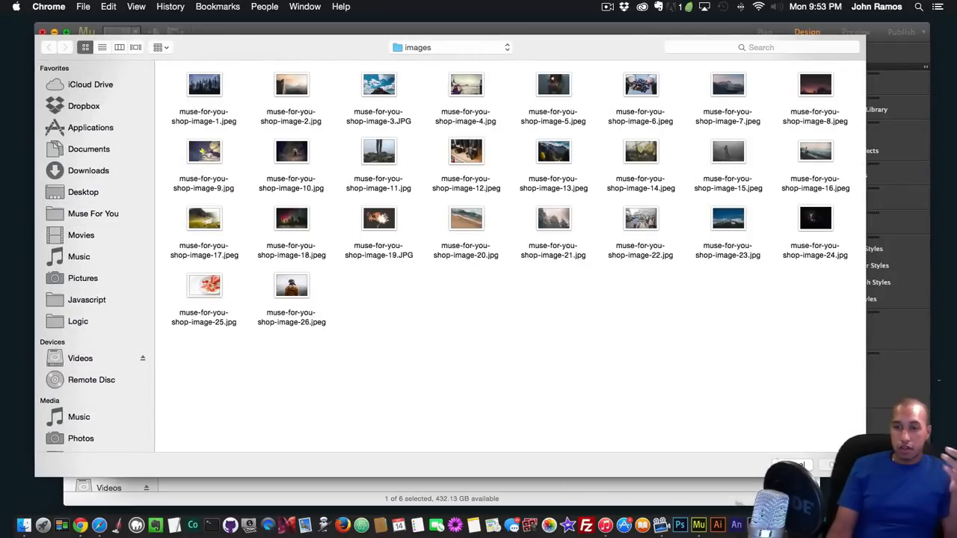
click(792, 465)
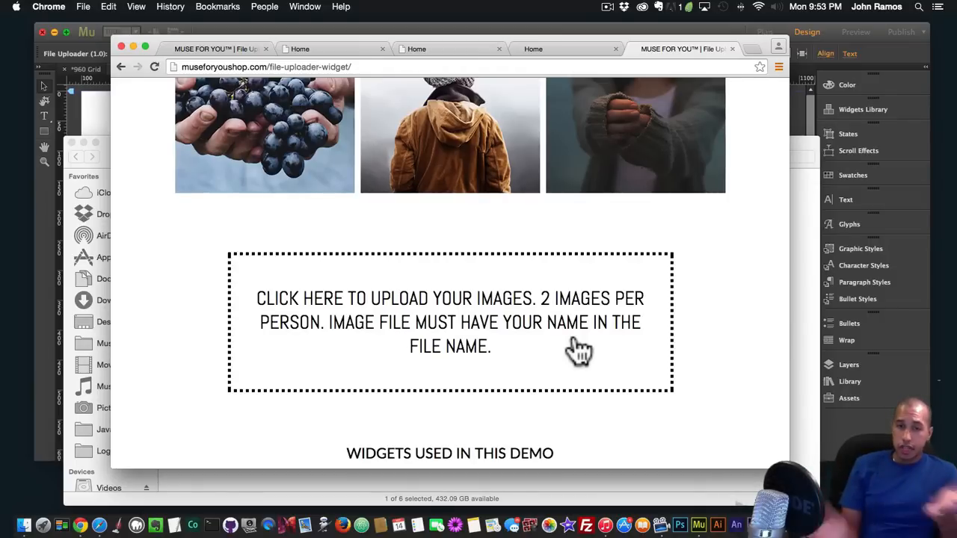
Review the widgets used in this demo at the end of the contest page and return to its header
scroll(577, 348, down, 5)
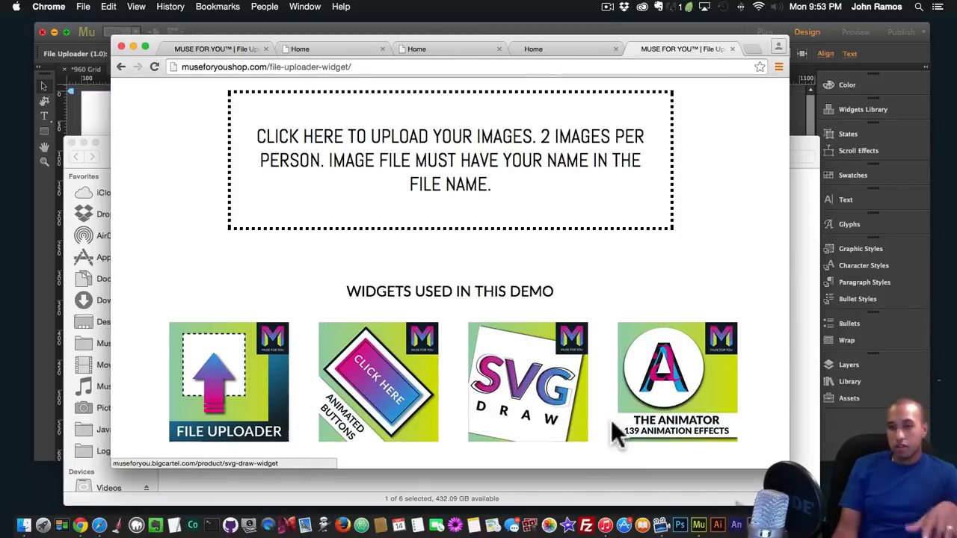
scroll(613, 424, up, 15)
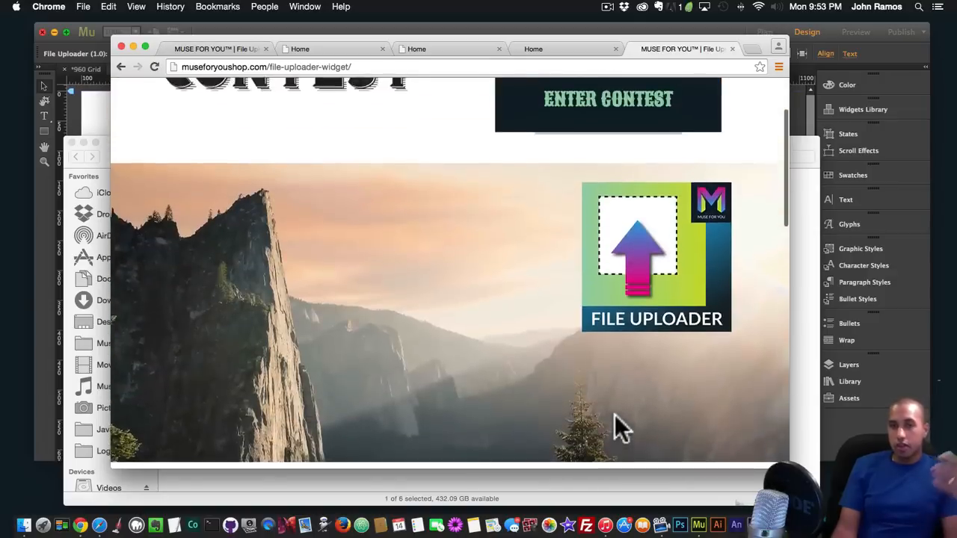
scroll(619, 427, up, 3)
scroll(619, 427, down, 3)
scroll(615, 428, down, 10)
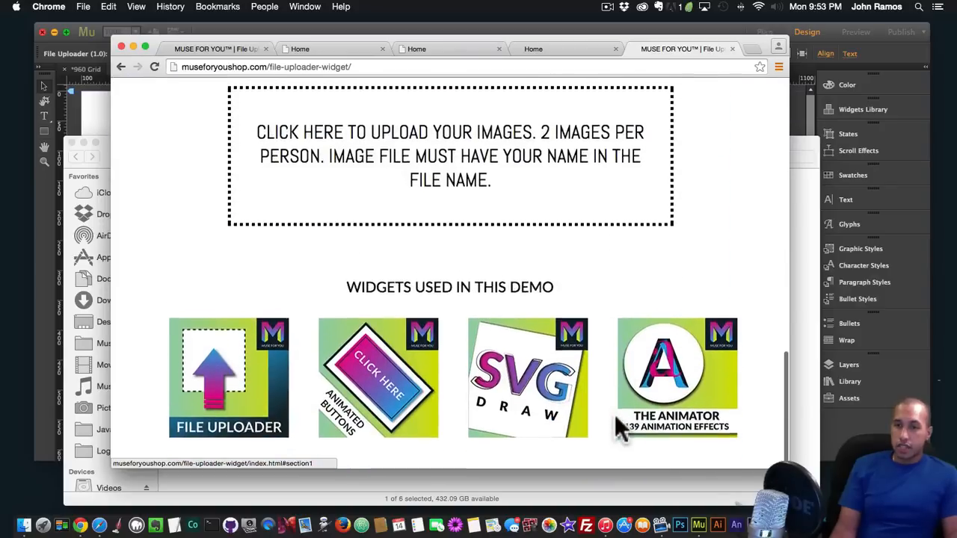
scroll(616, 418, up, 12)
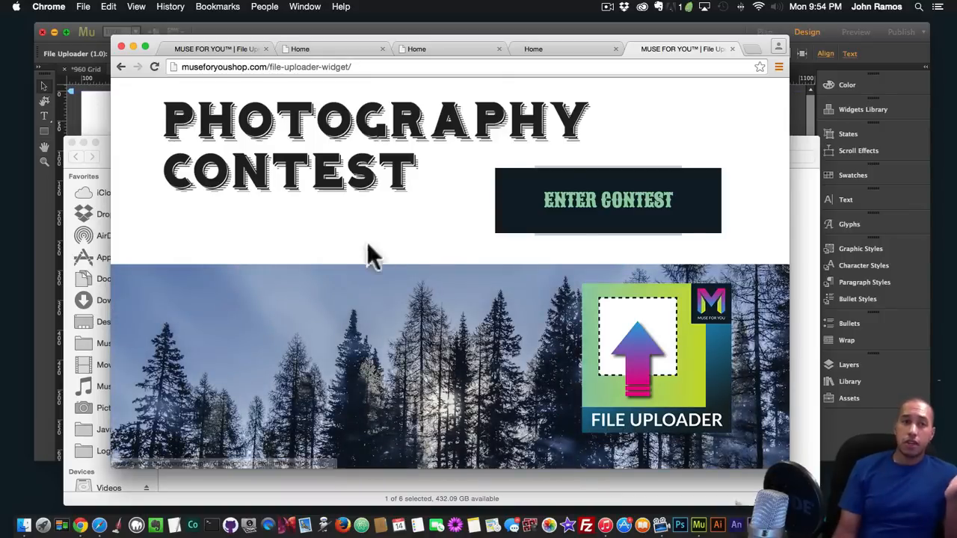
Load museforyoushop.com in a new tab and go to its shop
click(224, 45)
click(684, 51)
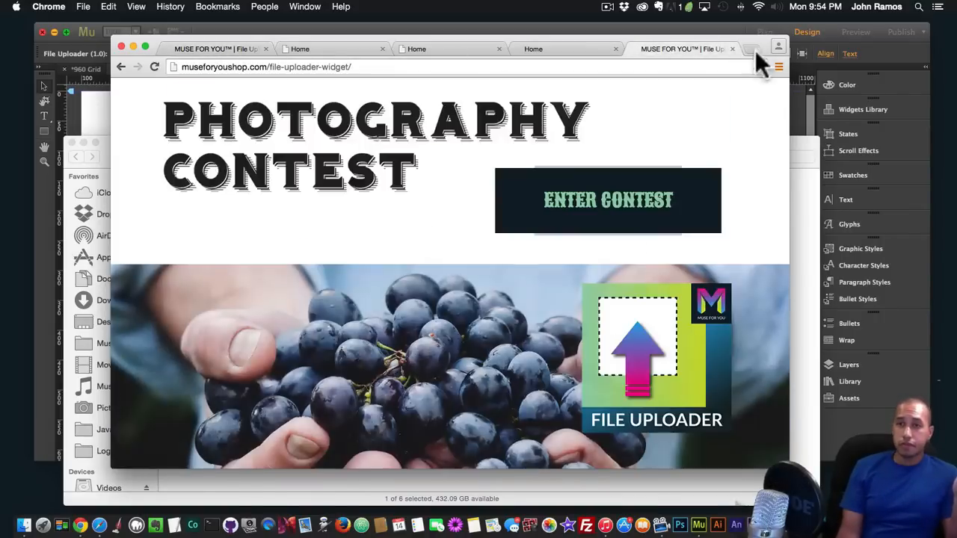
click(751, 49)
text(museforyous)
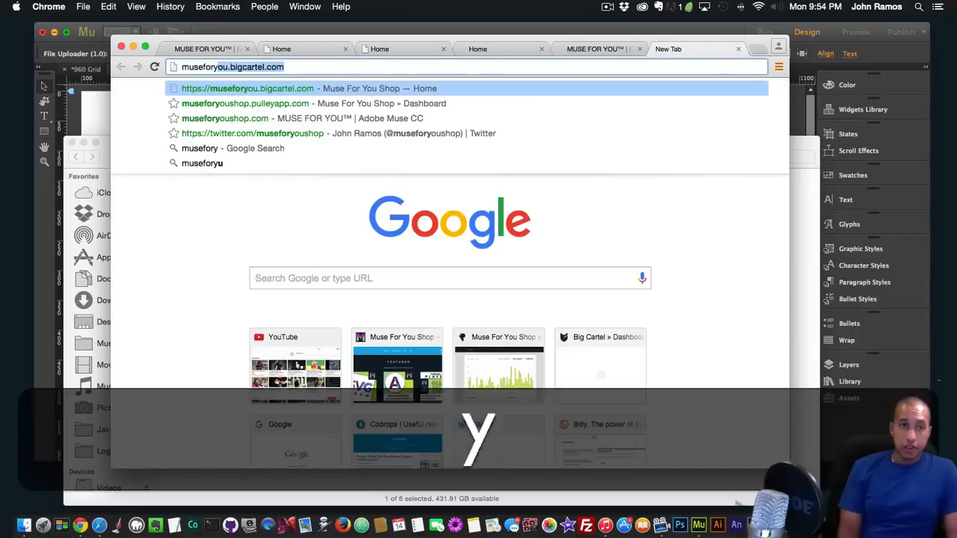
text(hop.com)
key(Return)
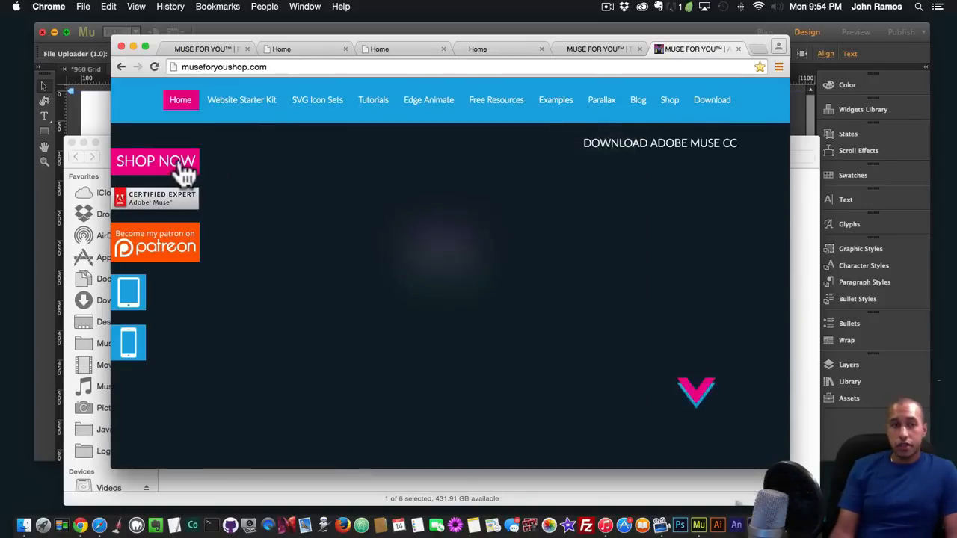
click(181, 165)
Open the Complete Animated Bundle product page and review its offer and the list of included widgets and animations
scroll(267, 188, down, 2)
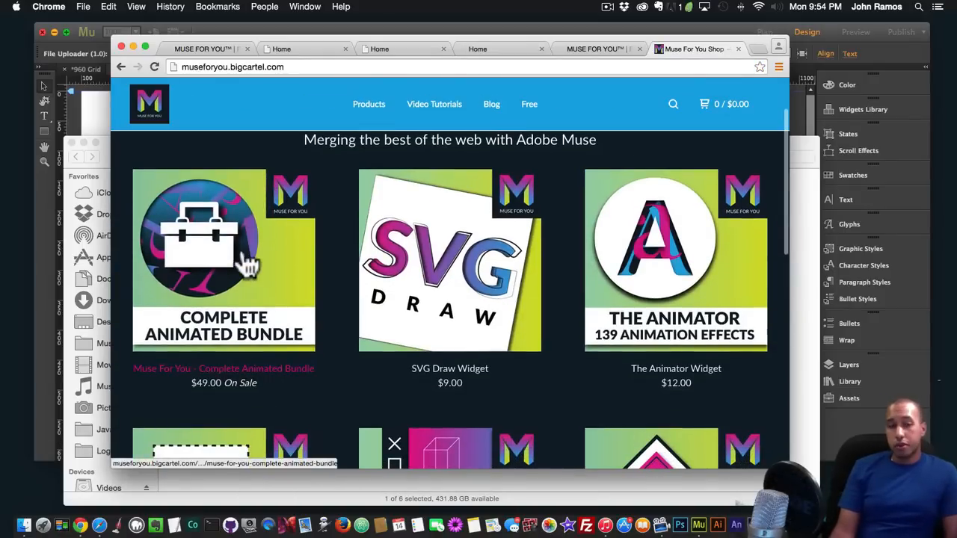
click(247, 263)
scroll(524, 277, down, 5)
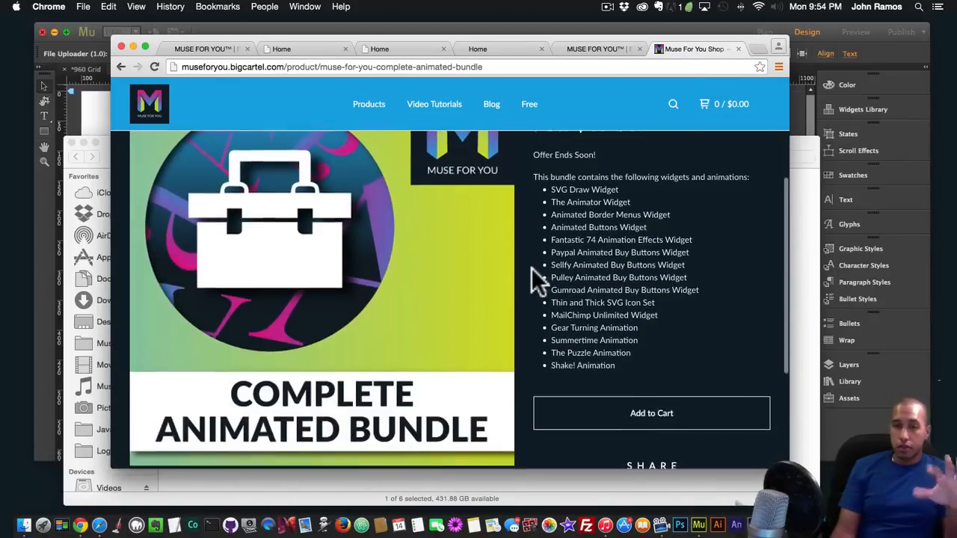
scroll(534, 277, up, 1)
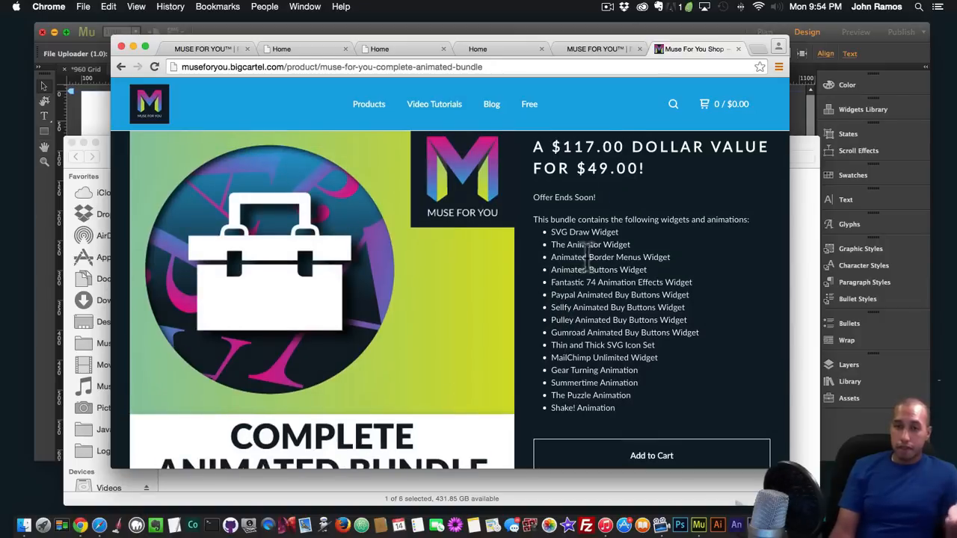
scroll(587, 258, down, 2)
scroll(587, 258, up, 2)
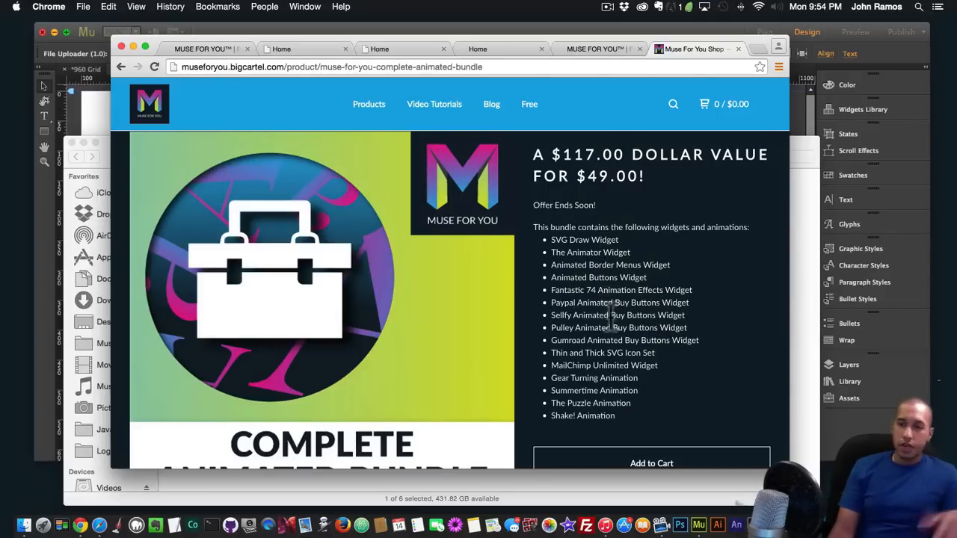
scroll(590, 291, down, 2)
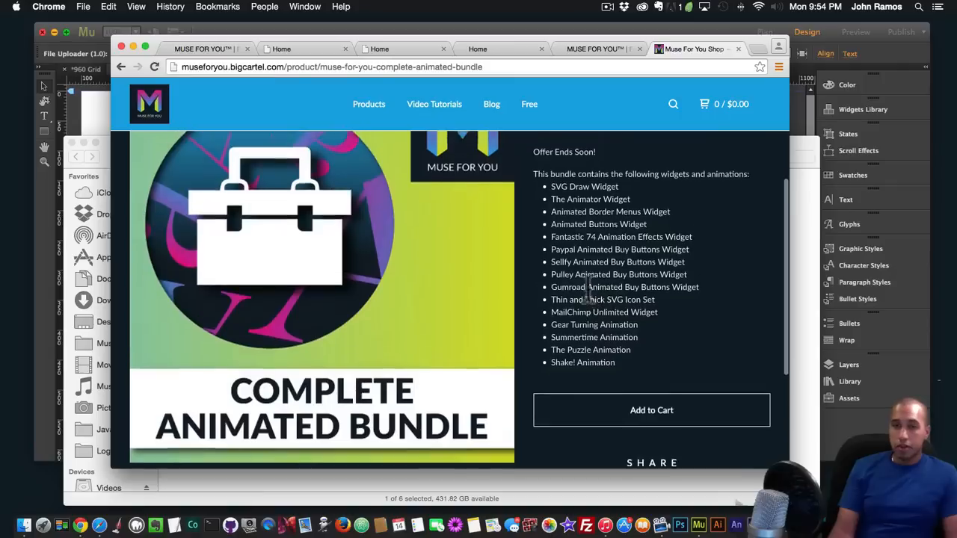
scroll(603, 298, up, 3)
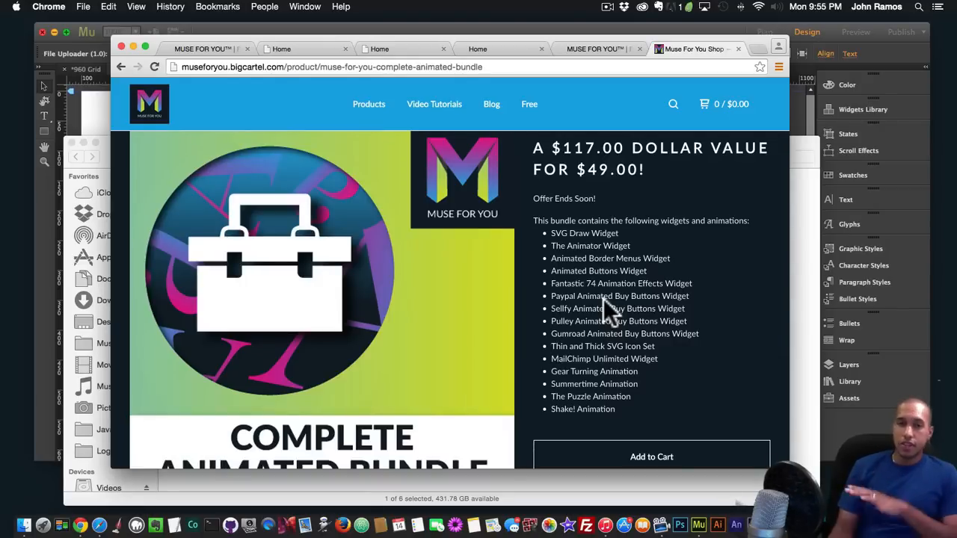
scroll(609, 299, up, 2)
scroll(625, 299, up, 2)
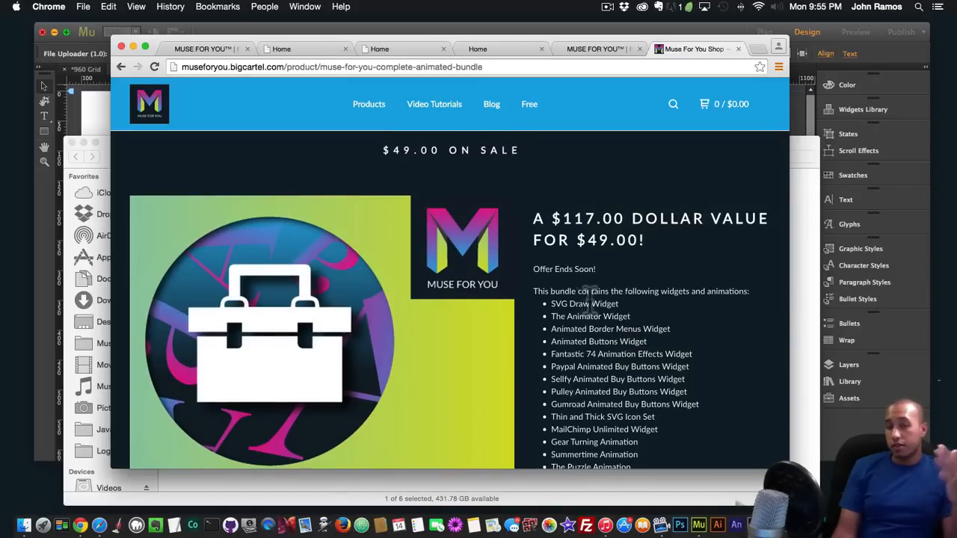
scroll(349, 172, down, 2)
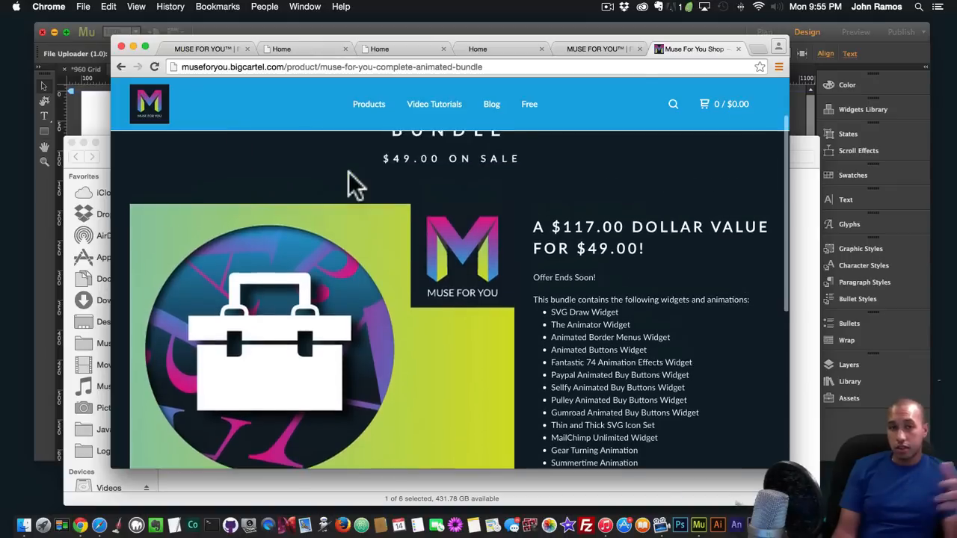
Go back to the shop, revisit the Complete Animated Bundle page and return to the shop's product list
click(121, 67)
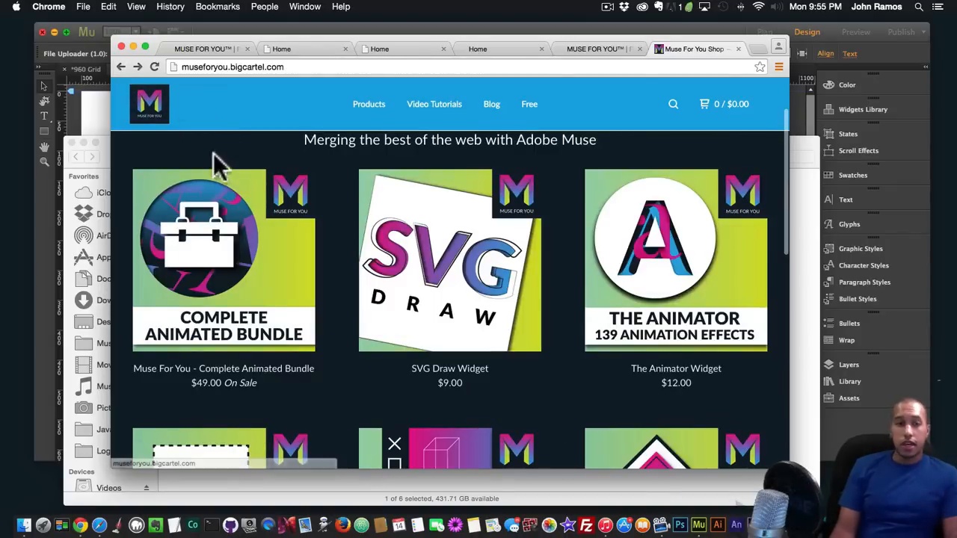
click(138, 68)
scroll(378, 220, down, 6)
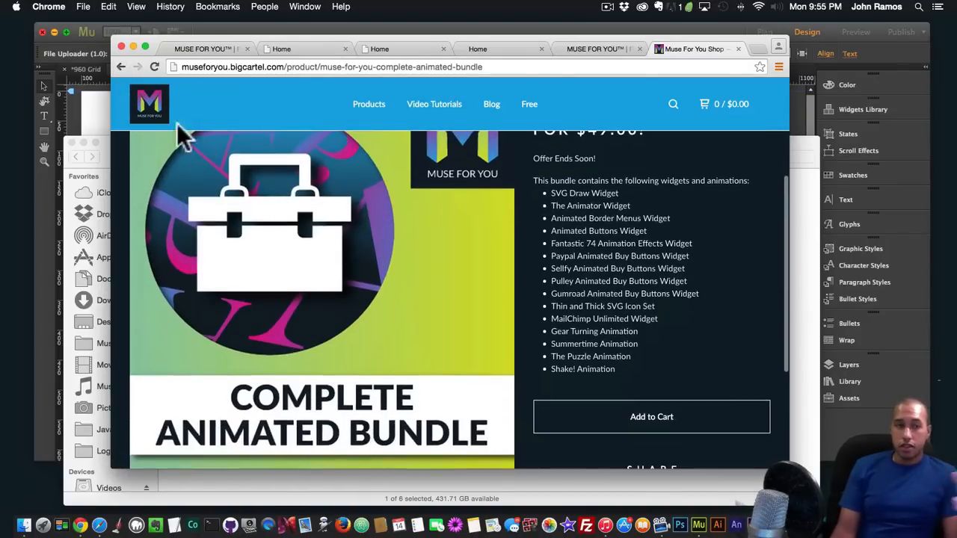
scroll(188, 168, down, 3)
scroll(188, 168, up, 12)
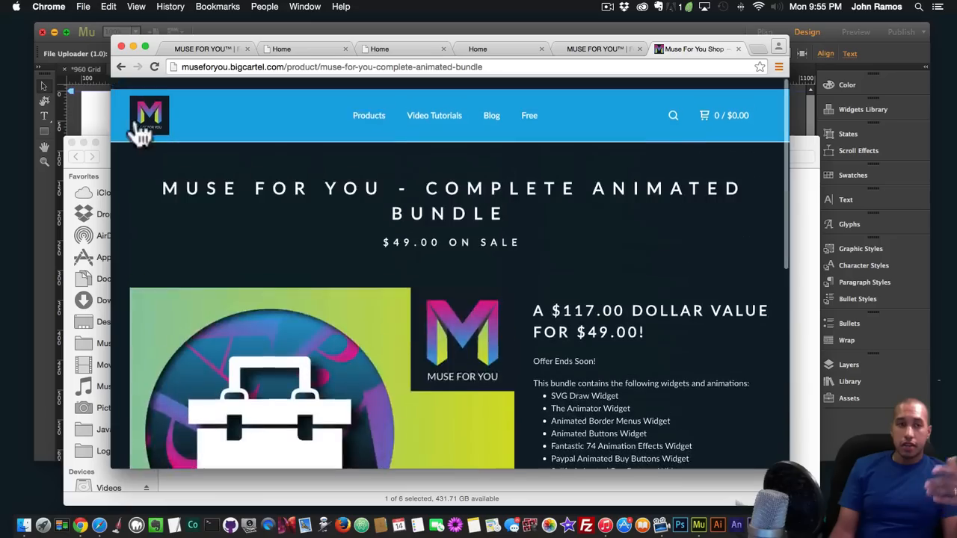
click(121, 67)
Switch to the photography contest example tab and look over its winners gallery and upload box once more
click(593, 46)
scroll(464, 178, down, 5)
scroll(441, 176, down, 10)
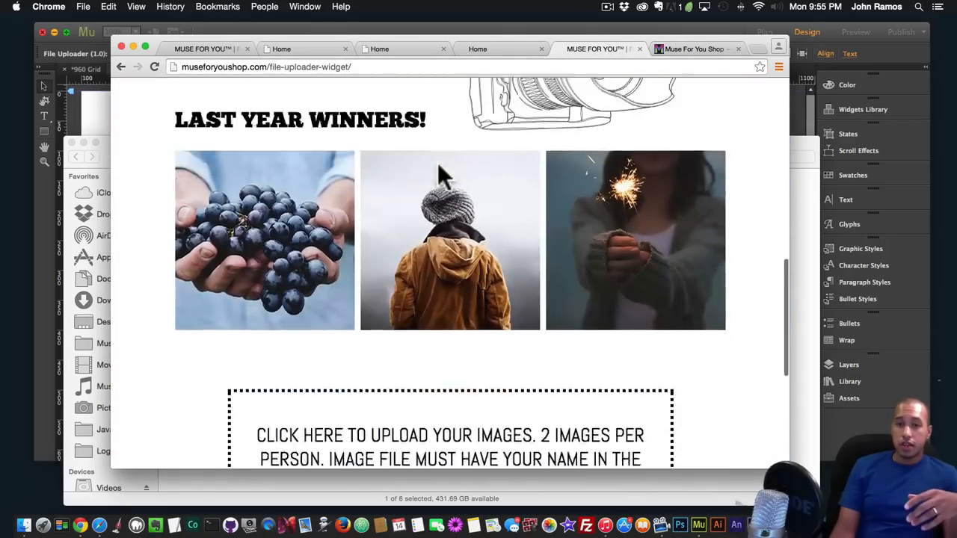
scroll(442, 177, up, 11)
Review the File Uploader Widget listing in the shop tab and return to the photography contest example
click(695, 49)
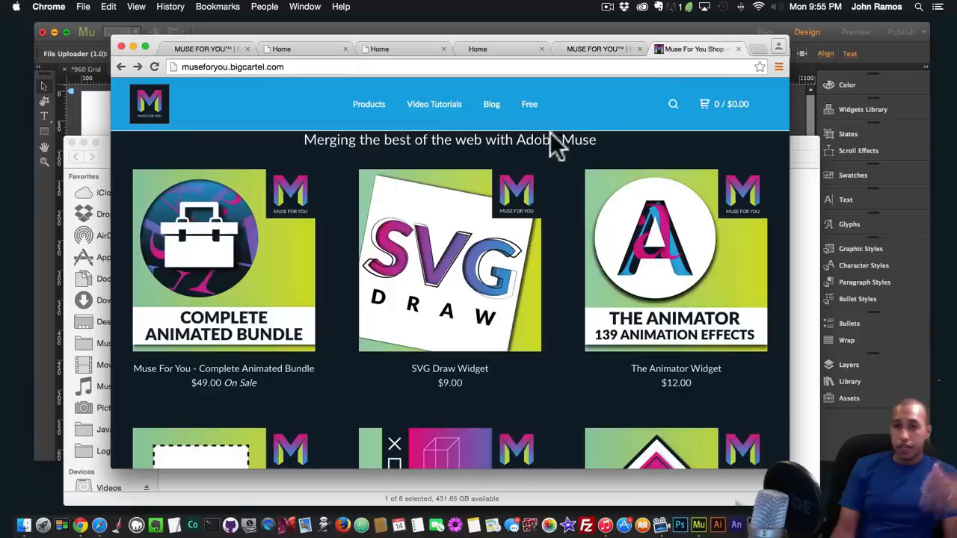
scroll(545, 260, down, 4)
scroll(546, 258, down, 4)
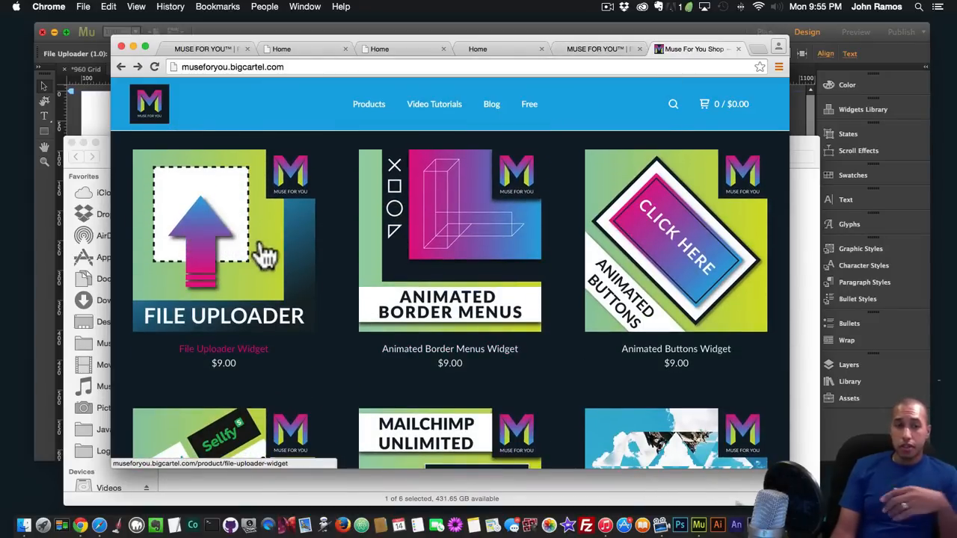
scroll(267, 246, down, 1)
scroll(267, 249, up, 8)
click(596, 48)
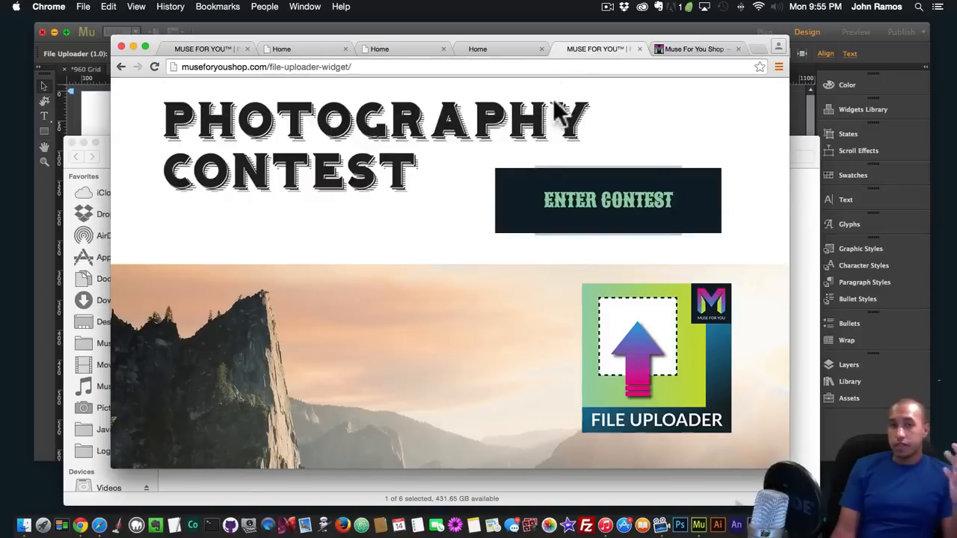